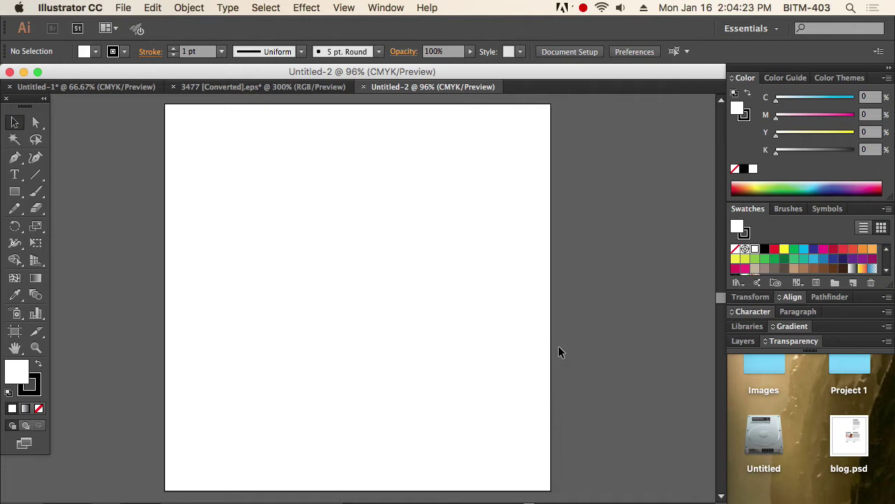
# Start a new document named Batch_24 Poster, 18 in wide and 23 in high.
pyautogui.press('super+n')
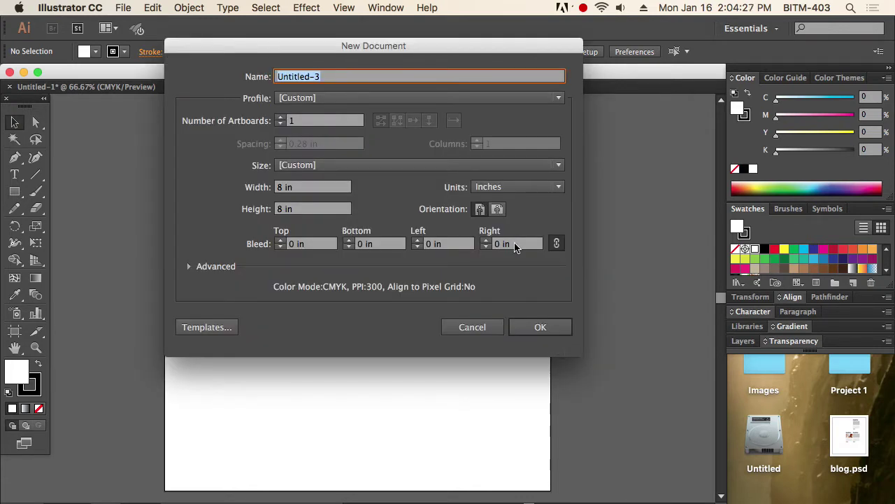
pyautogui.write('Bat')
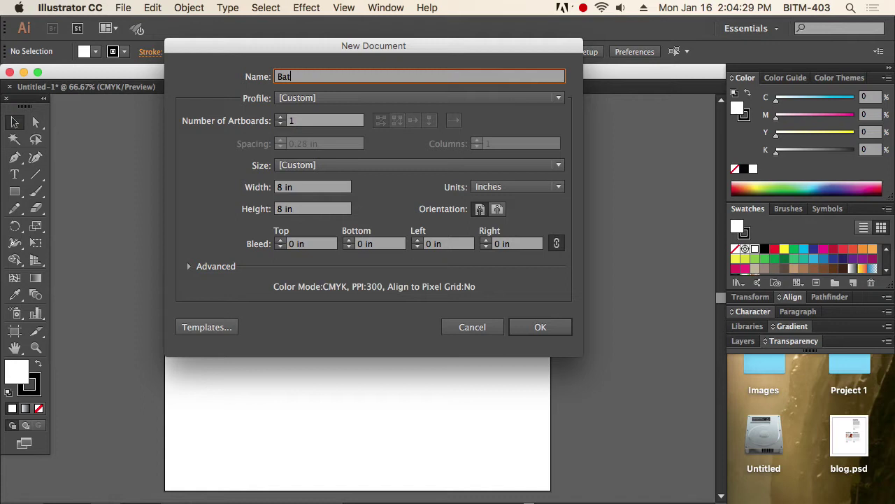
pyautogui.write('ch_24 Poster')
pyautogui.click(282, 189)
pyautogui.tripleClick(283, 189)
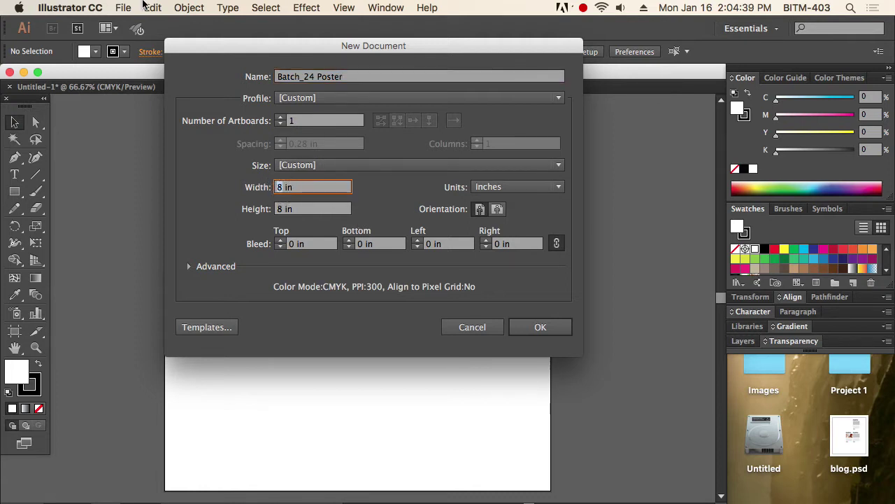
pyautogui.press('Left')
pyautogui.write('1')
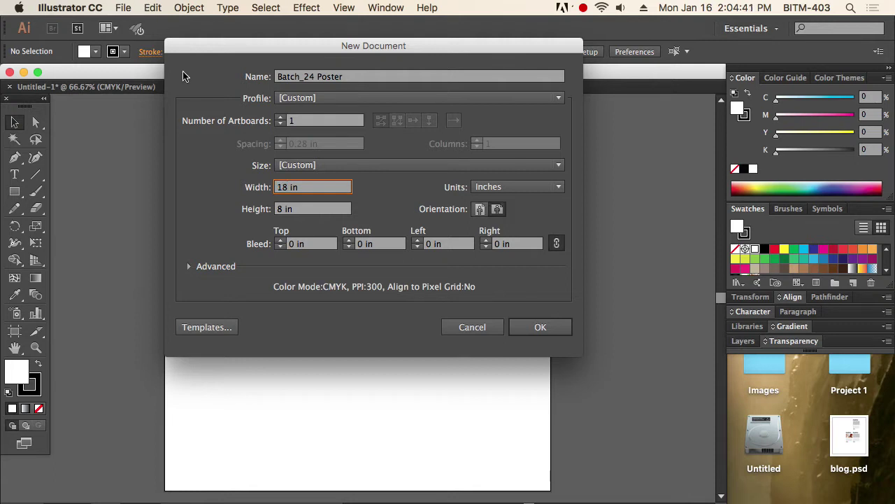
pyautogui.tripleClick(280, 208)
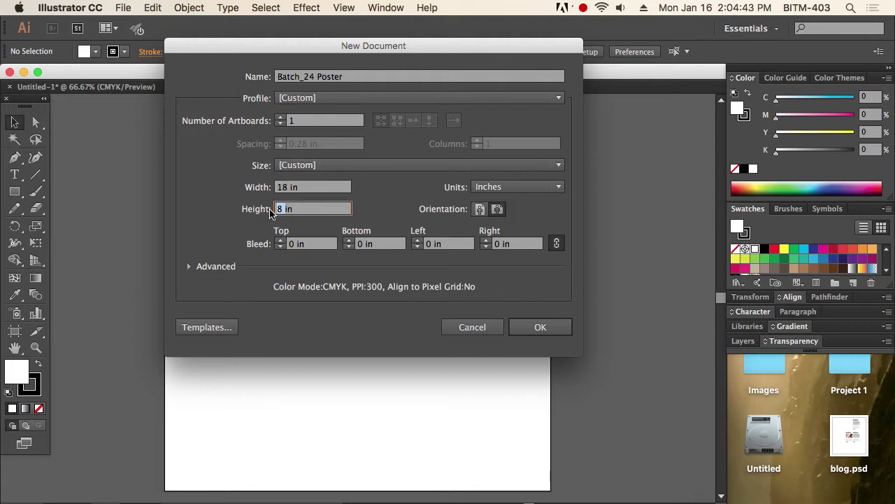
pyautogui.write('23')
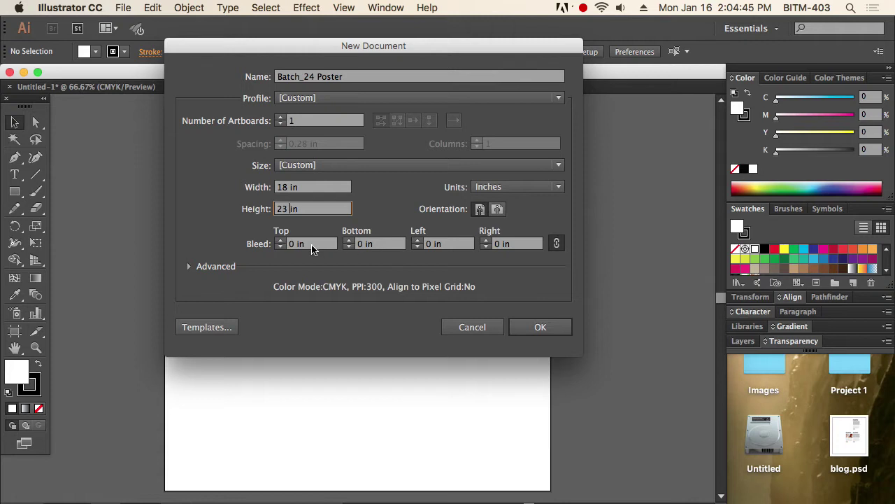
# Set a 0.5 in bleed on all sides and create the document.
pyautogui.click(291, 246)
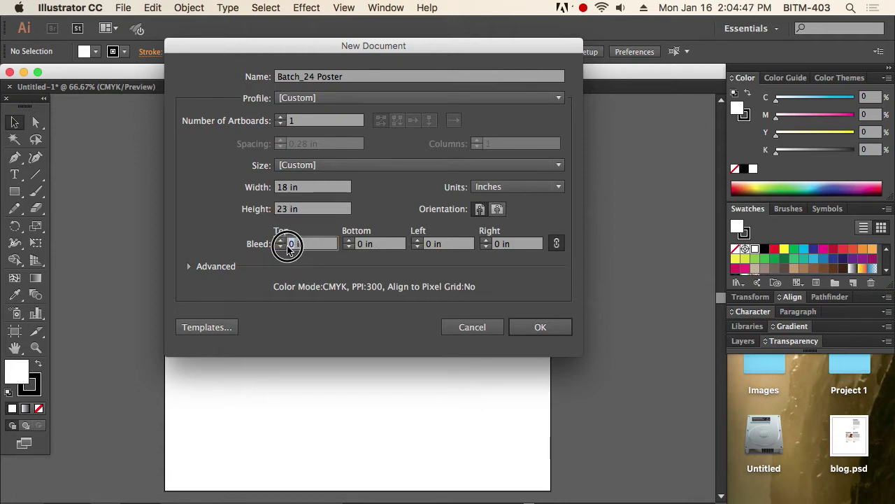
pyautogui.write('.5')
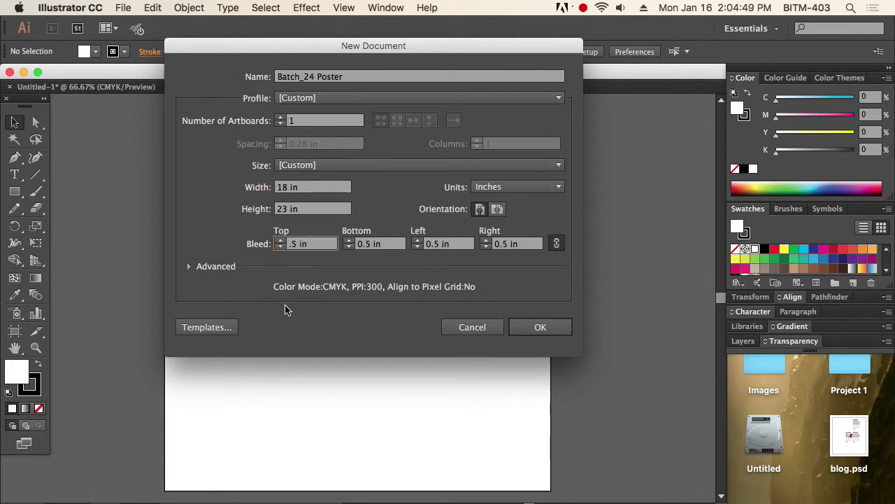
pyautogui.click(189, 266)
pyautogui.click(537, 393)
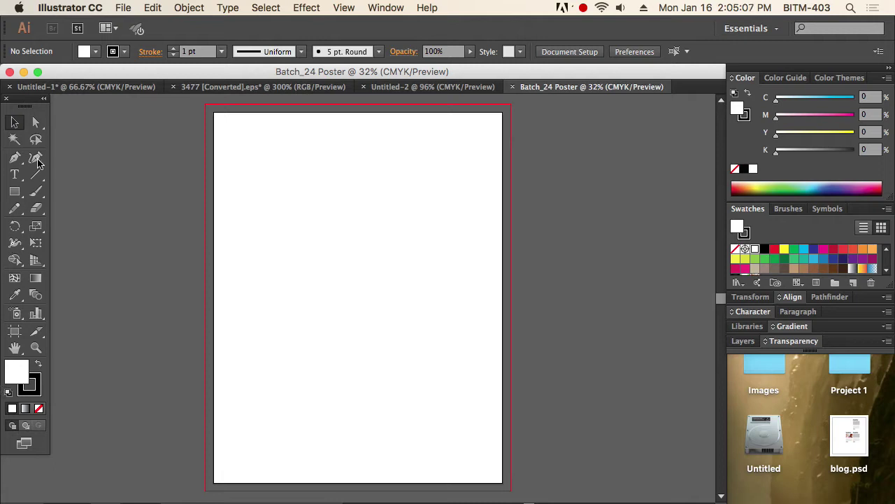
# Draw a rectangle covering the artboard out to the bleed edges and fill it with a linear gradient.
pyautogui.click(17, 192)
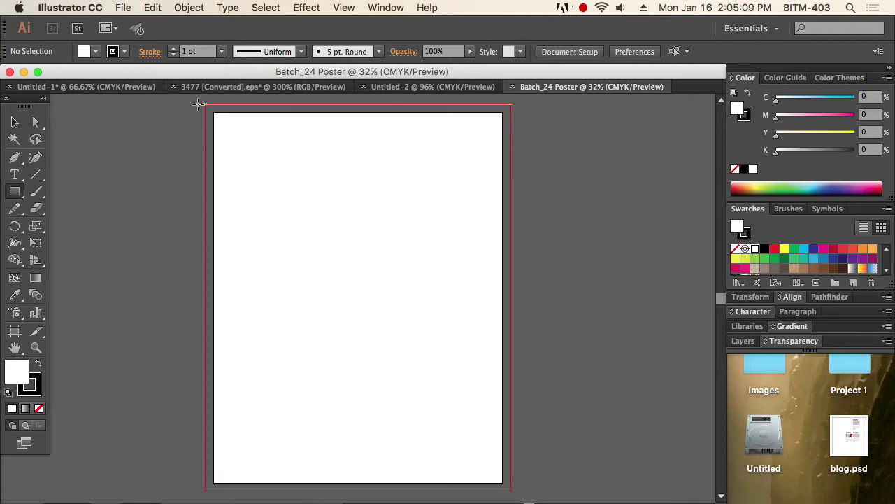
pyautogui.moveTo(204, 105)
pyautogui.mouseDown()
pyautogui.moveTo(512, 472)
pyautogui.moveTo(511, 491)
pyautogui.mouseUp()
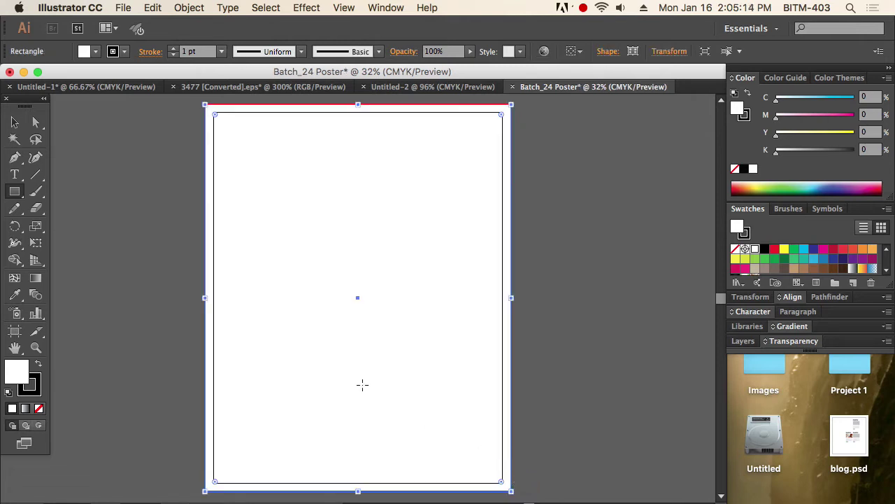
pyautogui.click(26, 409)
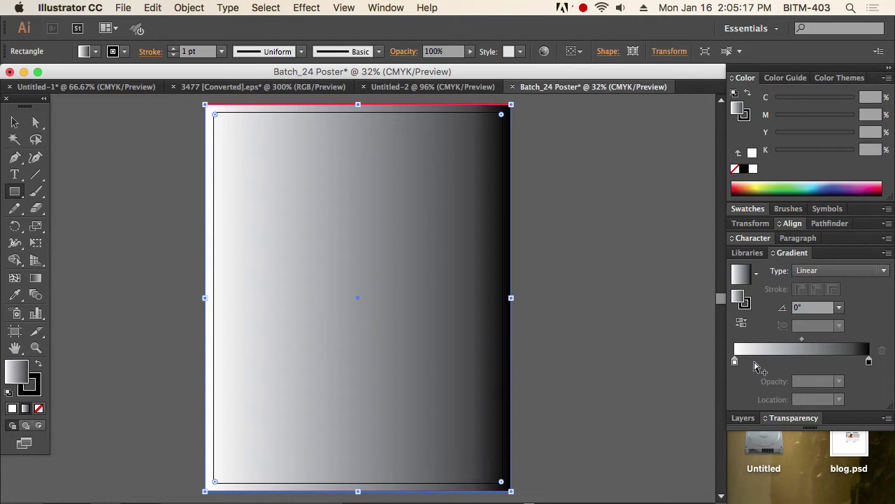
# Set the gradient's start stop to light green (C50 M0 Y100 K0) and its end stop to dark green (C90 M30 Y95 K30).
pyautogui.click(735, 361)
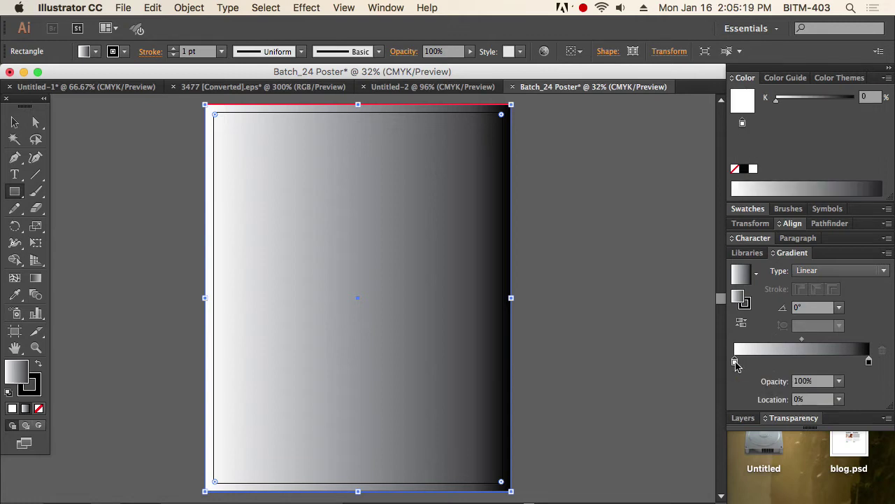
pyautogui.doubleClick(734, 361)
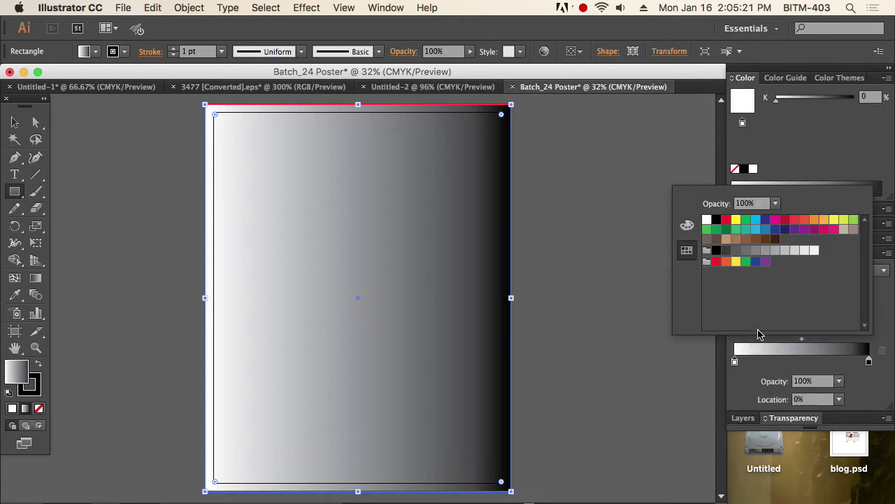
pyautogui.click(854, 220)
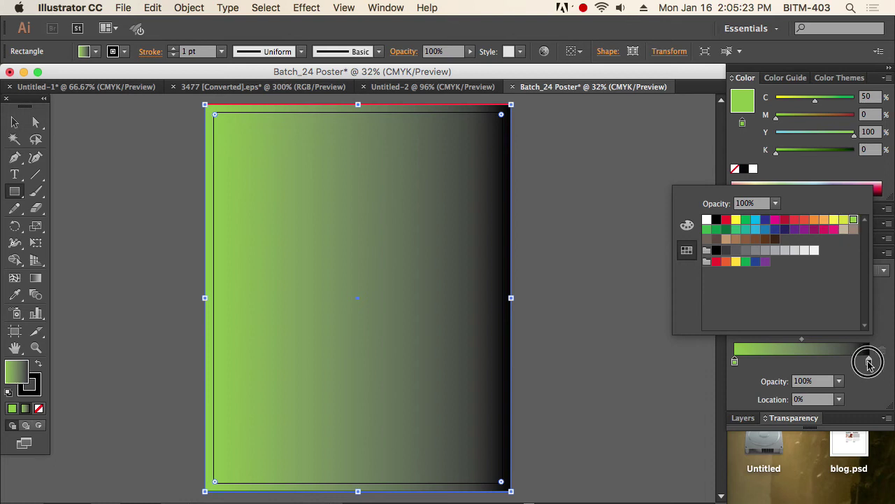
pyautogui.click(869, 362)
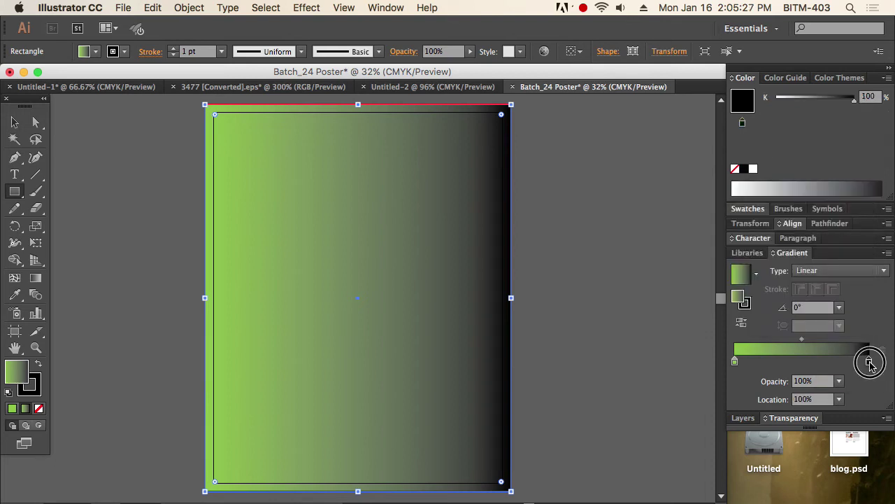
pyautogui.doubleClick(870, 362)
pyautogui.click(726, 229)
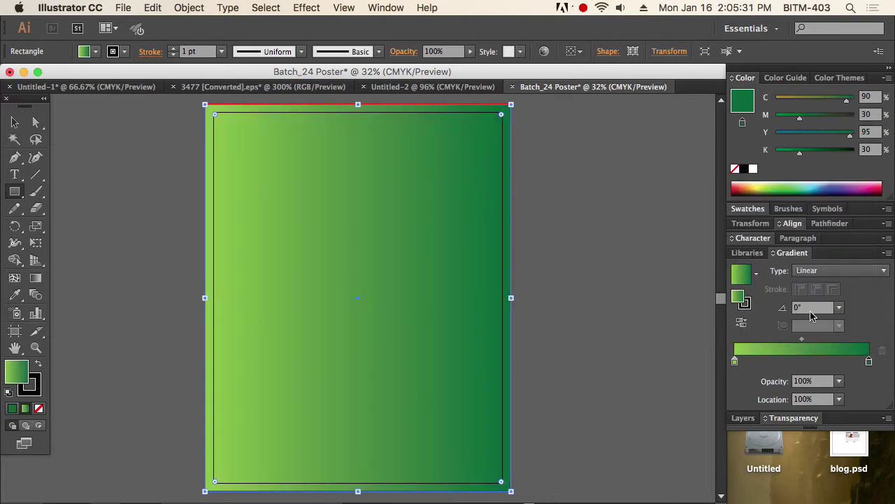
# Set the gradient angle to -90° and move its midpoint to about 23.5%, leaving the rectangle deselected.
pyautogui.click(808, 308)
pyautogui.write('-90')
pyautogui.press('Return')
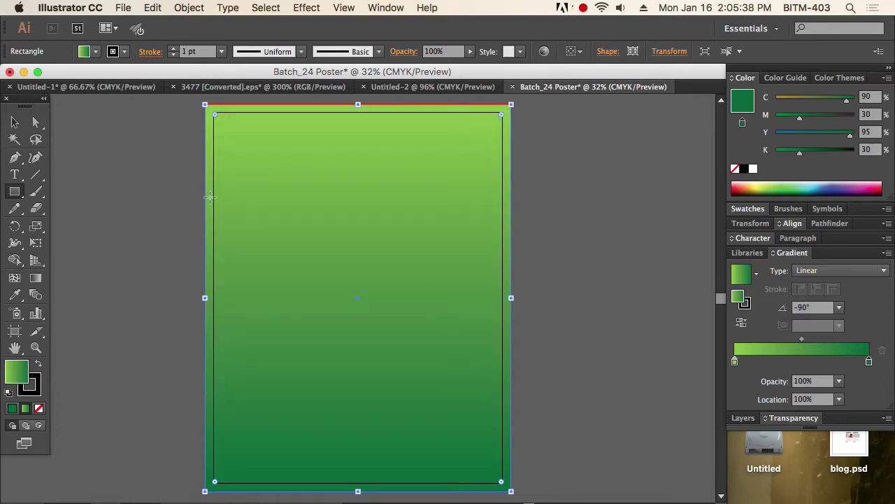
pyautogui.click(802, 340)
pyautogui.moveTo(801, 341); pyautogui.dragTo(767, 345)
pyautogui.click(767, 344)
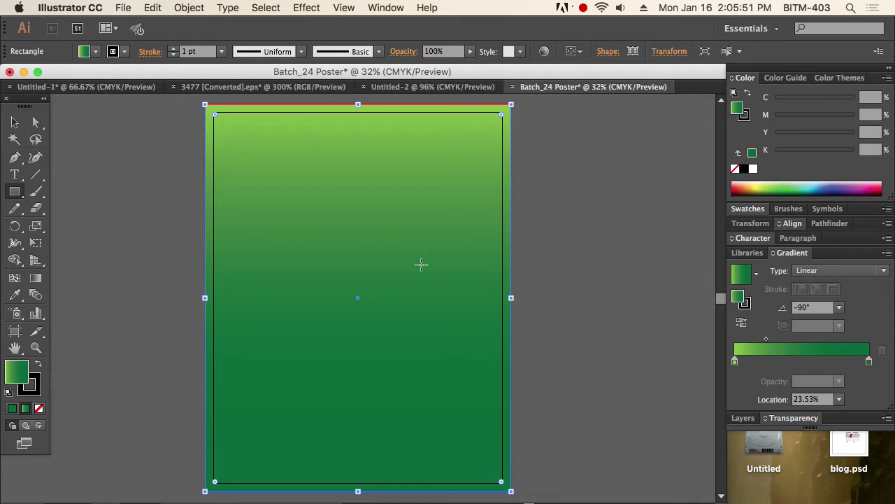
pyautogui.click(19, 123)
pyautogui.click(608, 231)
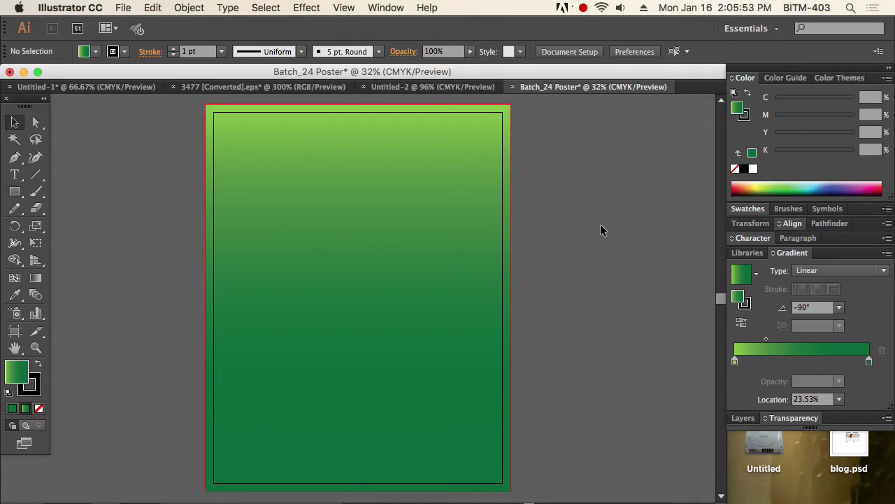
pyautogui.click(364, 248)
pyautogui.click(594, 246)
pyautogui.click(413, 247)
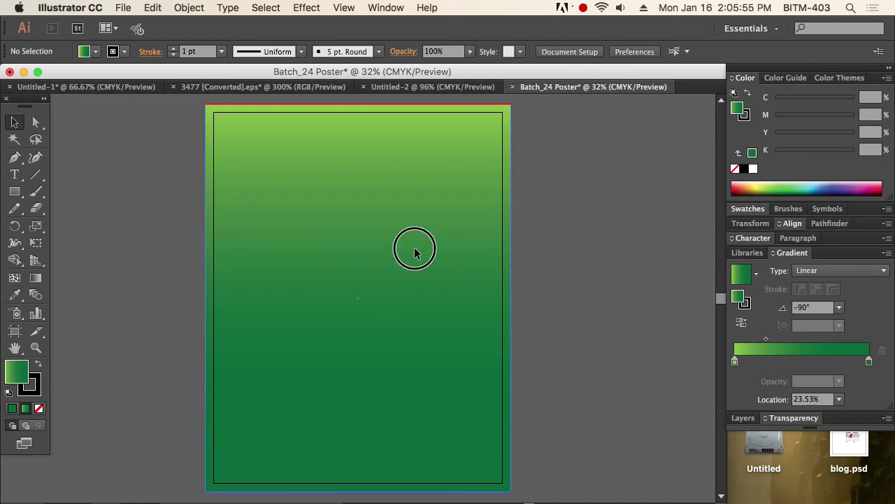
pyautogui.click(594, 253)
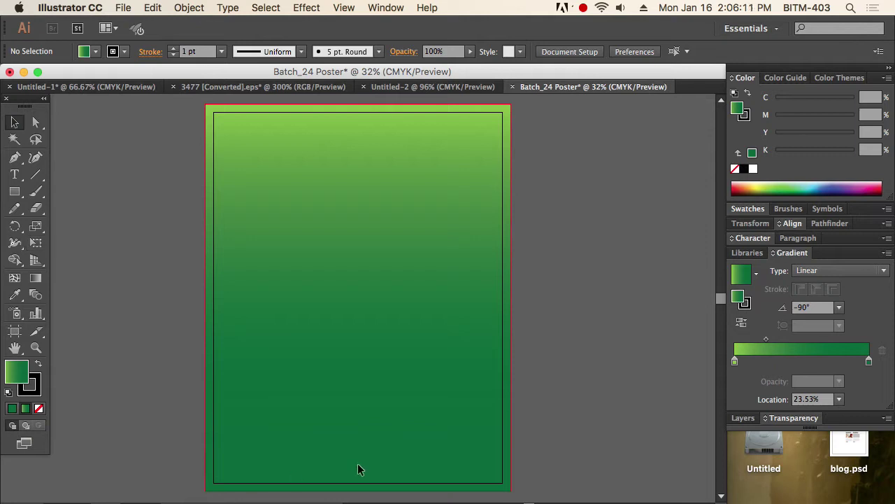
# Switch to Chrome and open freepik.com.
pyautogui.moveTo(413, 493)
pyautogui.press('Tab')
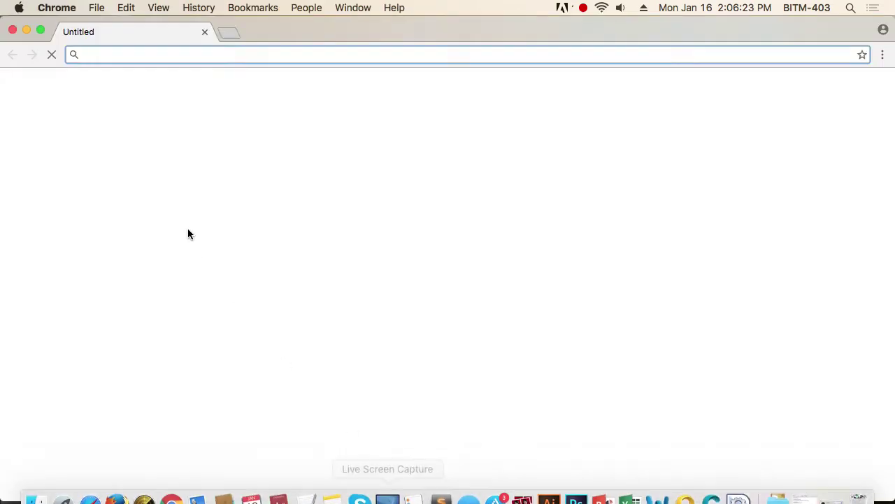
pyautogui.click(235, 31)
pyautogui.click(204, 32)
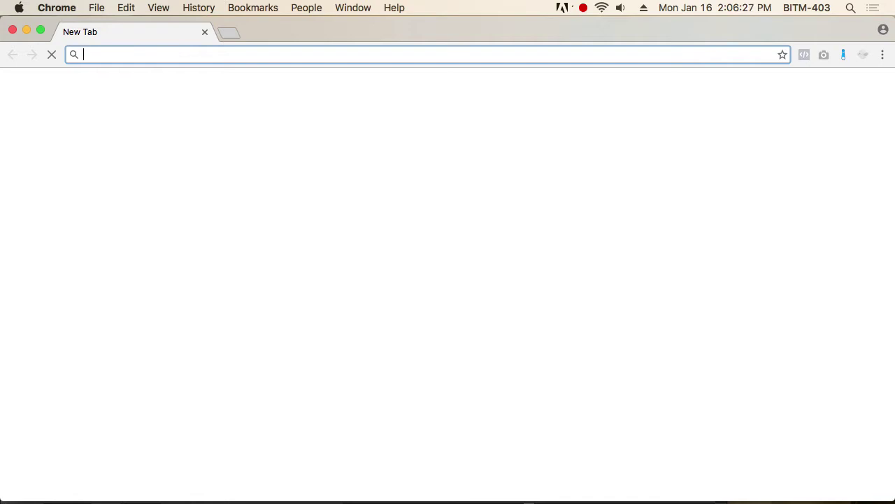
pyautogui.write('freepik.co')
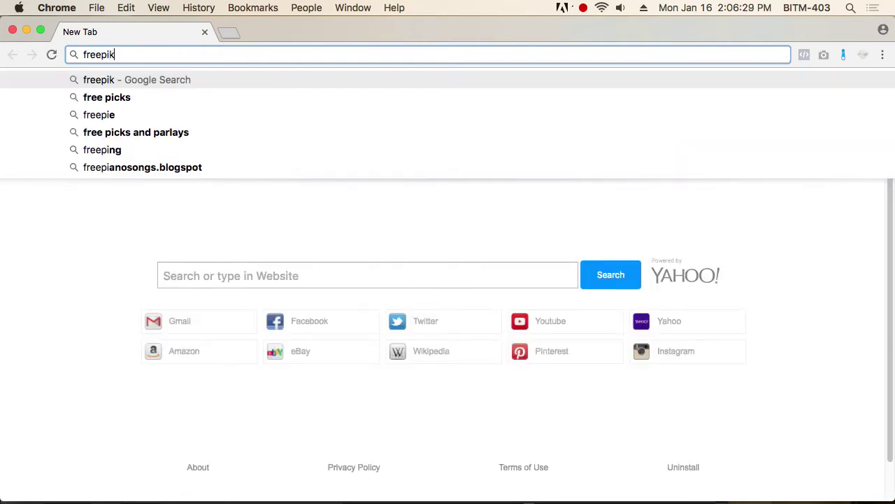
pyautogui.write('m')
pyautogui.press('Return')
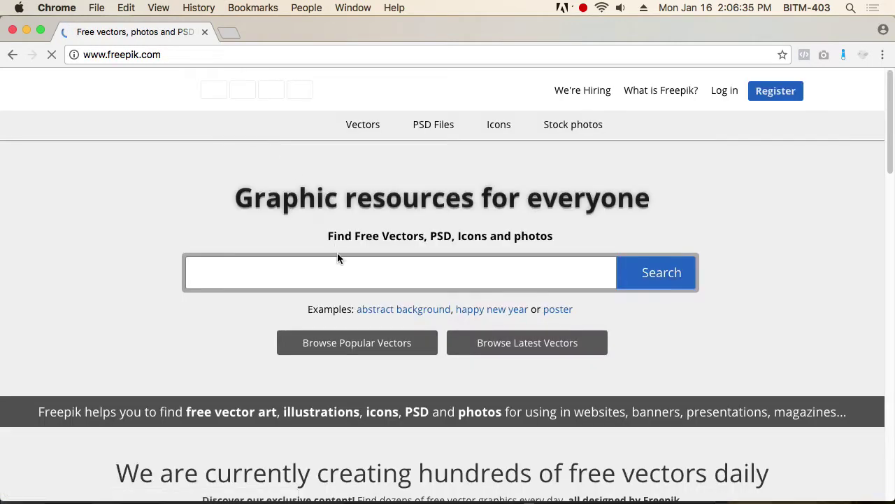
# Search Freepik for "pattern".
pyautogui.click(334, 267)
pyautogui.write('patt')
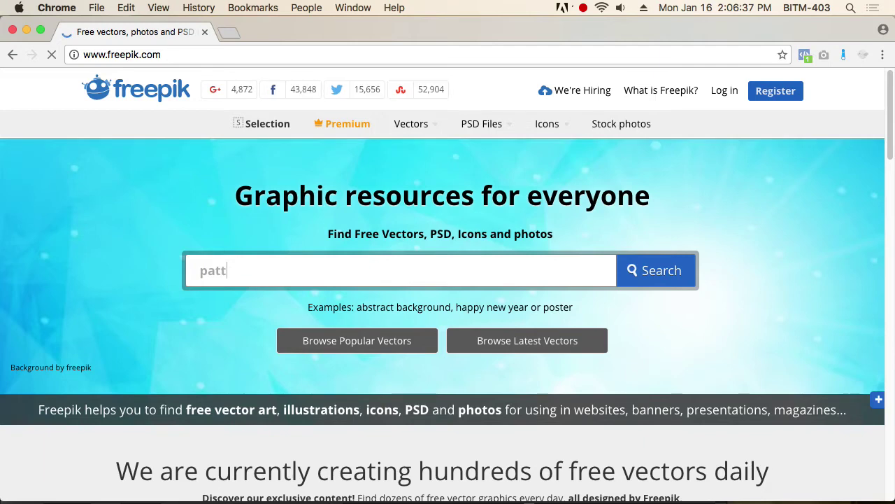
pyautogui.write('ern')
pyautogui.press('Return')
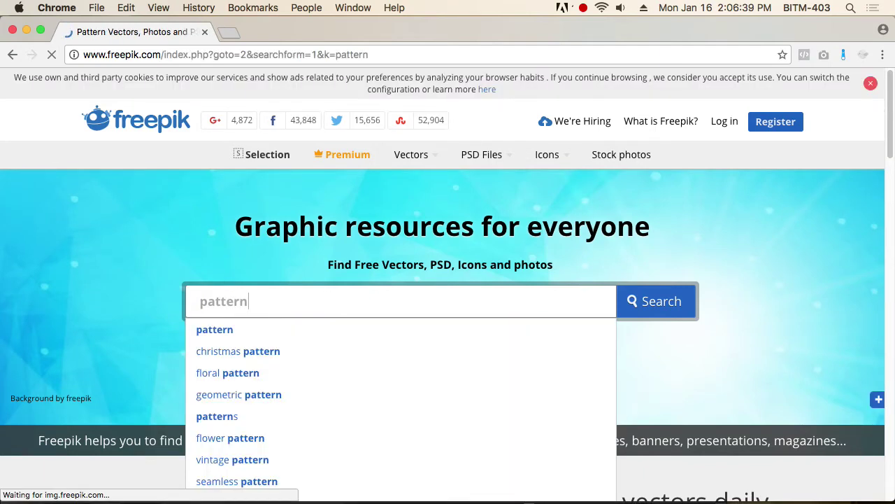
# Browse the Freepik pattern results for a geometric design that suits the poster background.
pyautogui.scroll(-2, 442, 238)
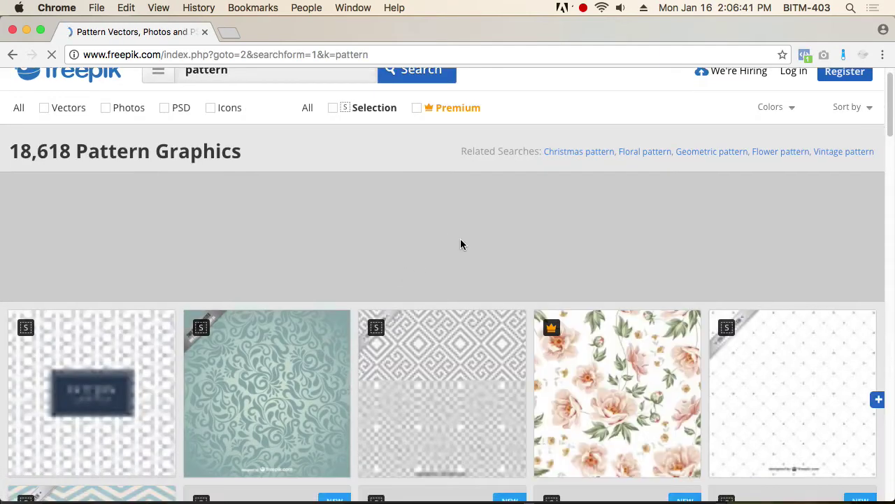
pyautogui.scroll(-2, 497, 248)
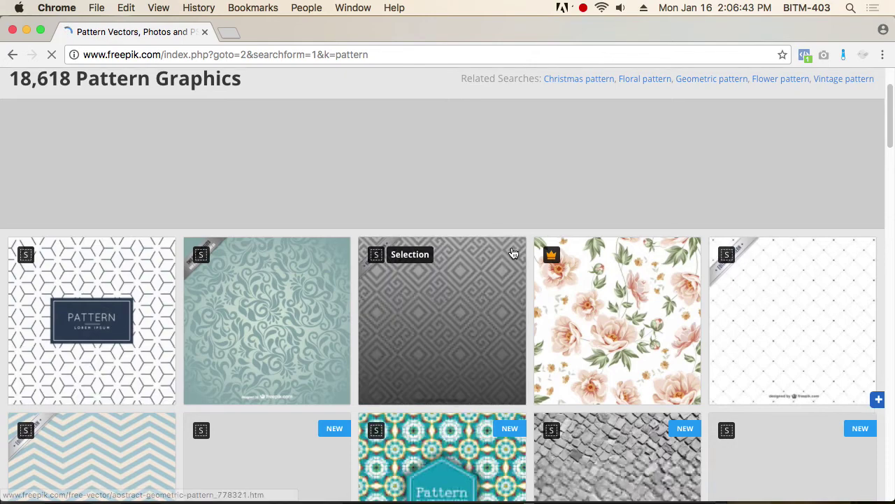
pyautogui.scroll(-5, 505, 261)
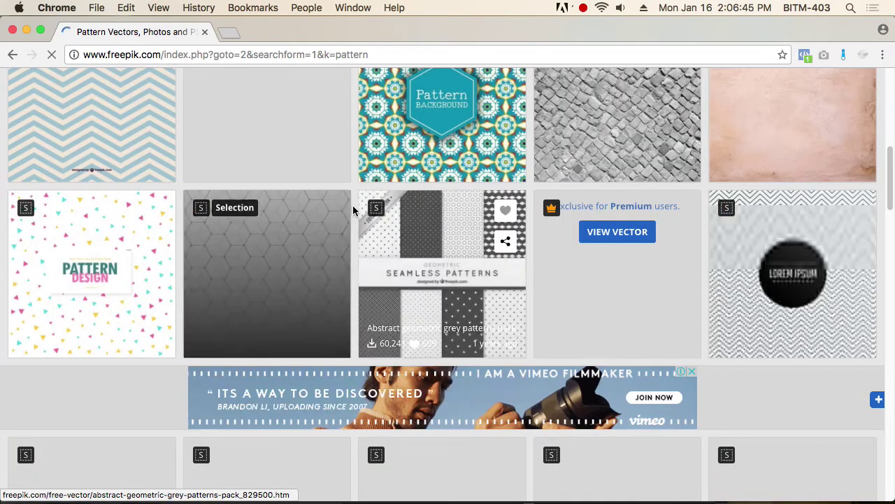
pyautogui.scroll(3, 638, 150)
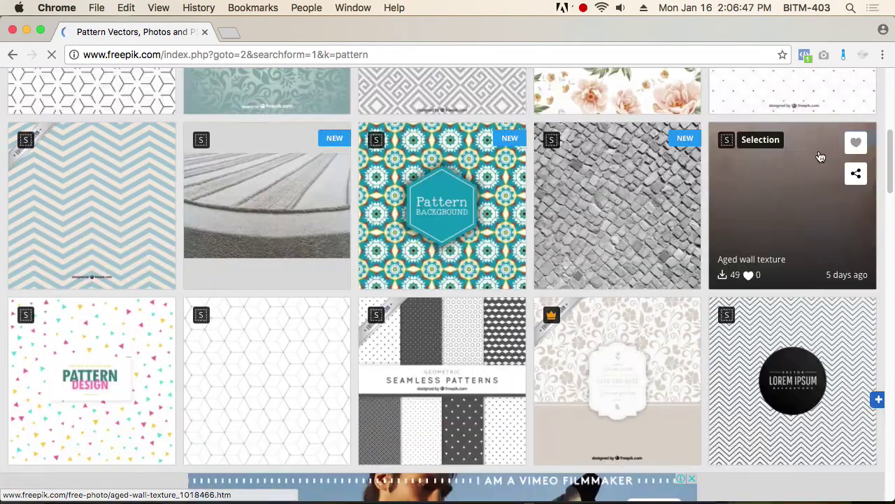
pyautogui.scroll(1, 150, 170)
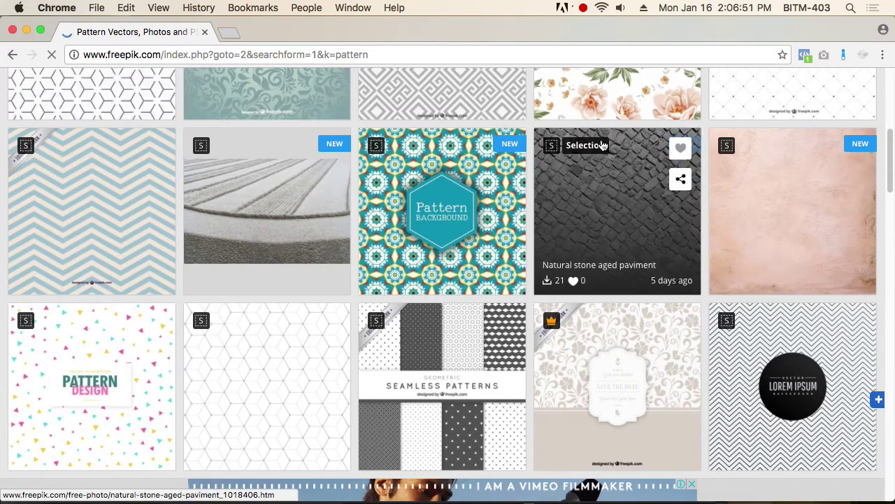
pyautogui.scroll(-10, 468, 230)
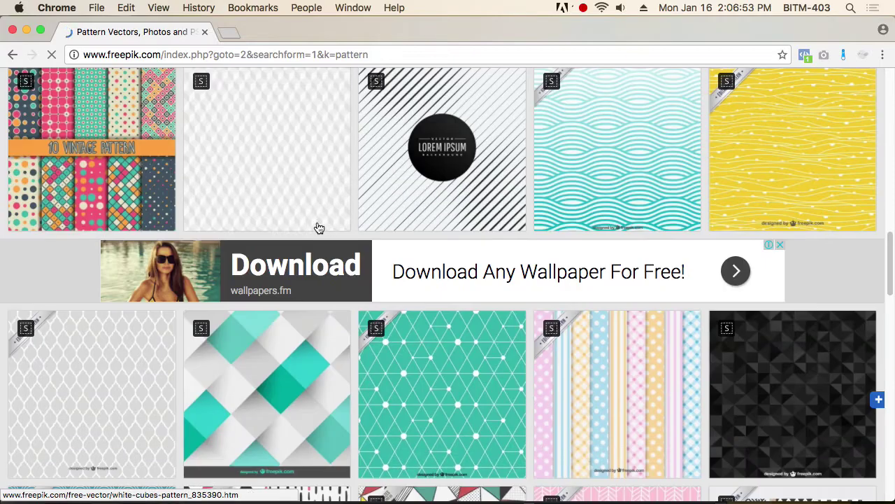
pyautogui.scroll(-4, 476, 210)
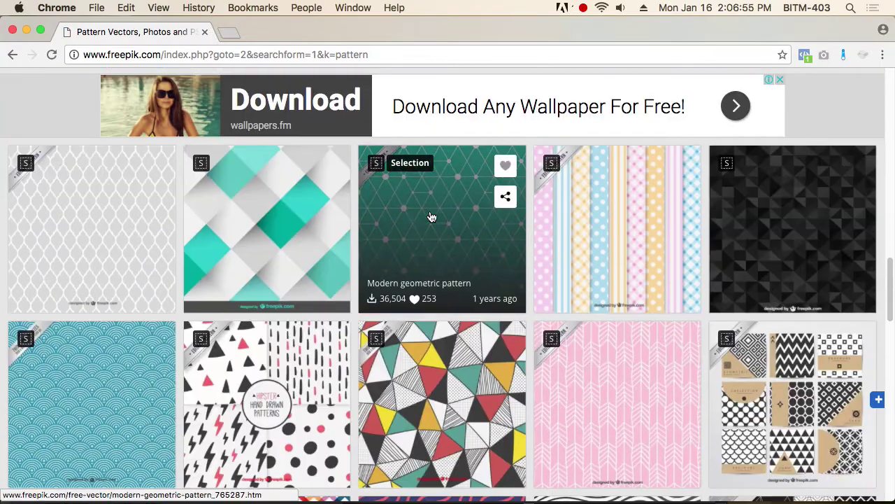
# Minimize the Chrome and Illustrator windows to reach the desktop and open 3477.eps with Illustrator.
pyautogui.click(27, 31)
pyautogui.click(698, 85)
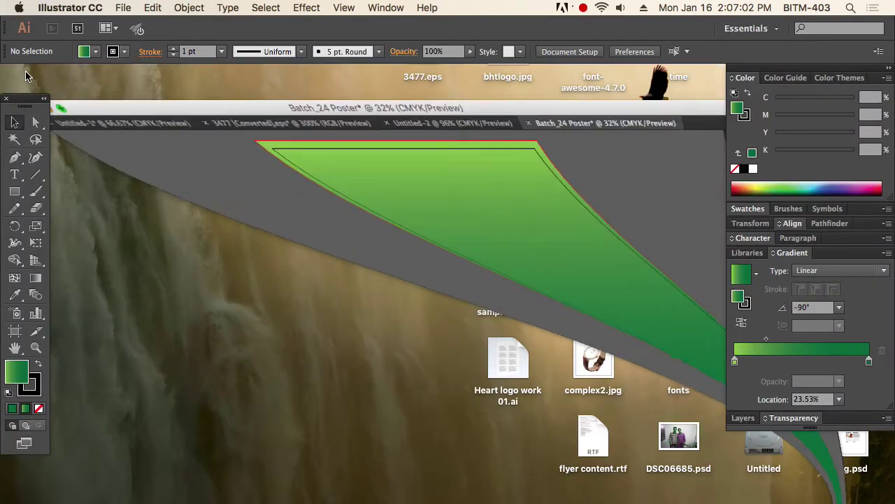
pyautogui.click(23, 72)
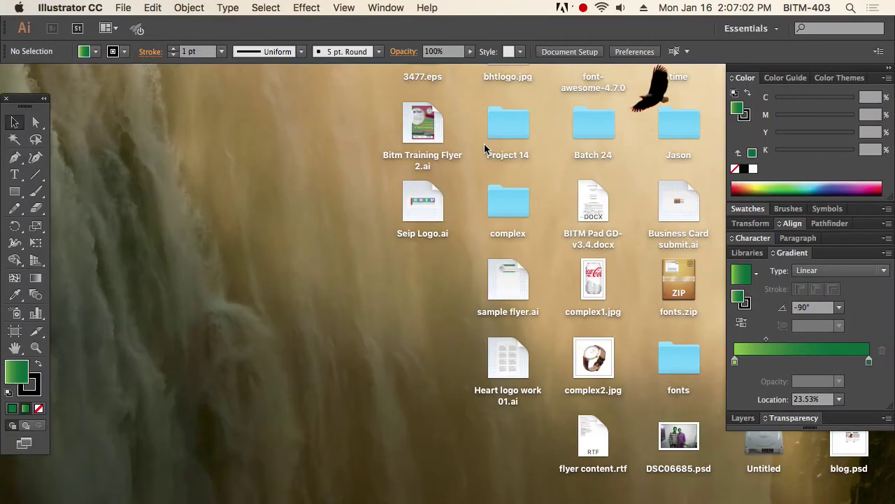
pyautogui.click(315, 156)
pyautogui.doubleClick(420, 56)
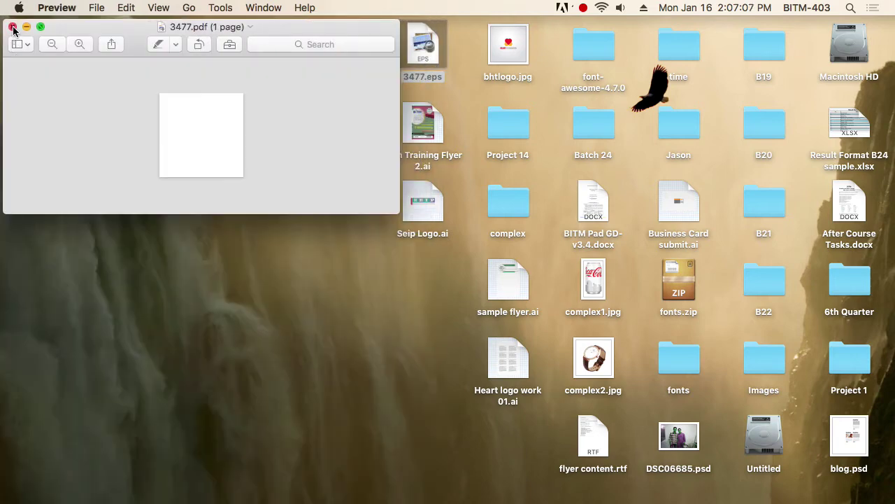
pyautogui.click(12, 27)
pyautogui.rightClick(411, 85)
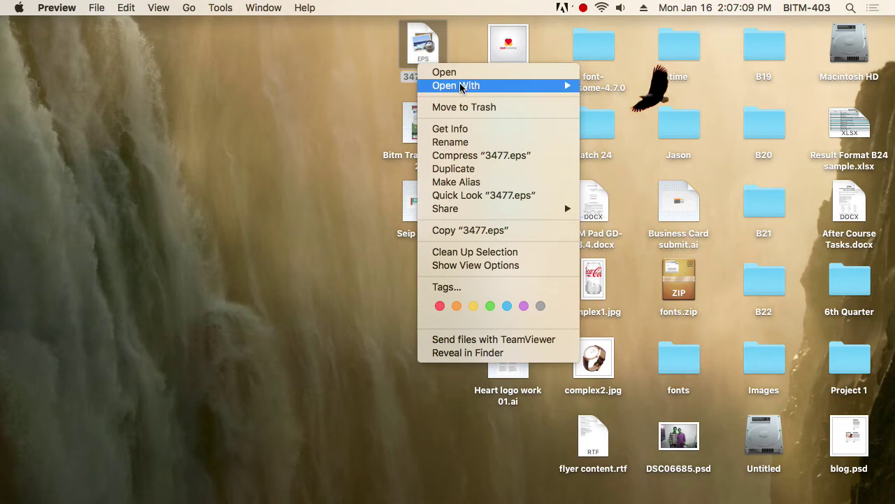
pyautogui.press('Escape')
pyautogui.rightClick(429, 60)
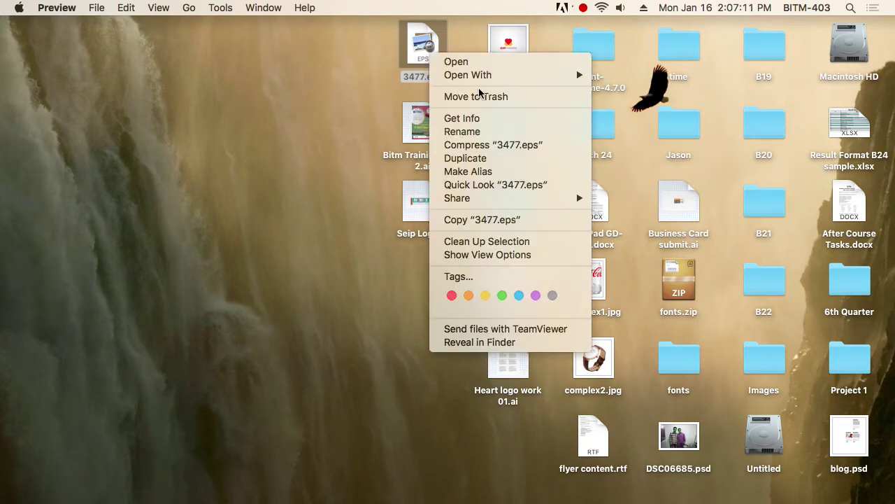
pyautogui.moveTo(488, 80)
pyautogui.click(637, 91)
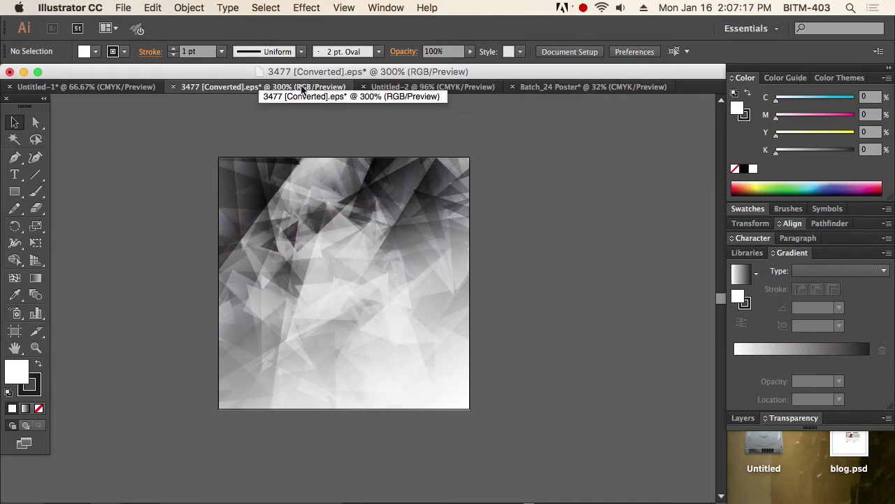
# Copy the polygon pattern group from the 3477 document and paste it into the Batch_24 Poster document.
pyautogui.moveTo(376, 275); pyautogui.dragTo(401, 278)
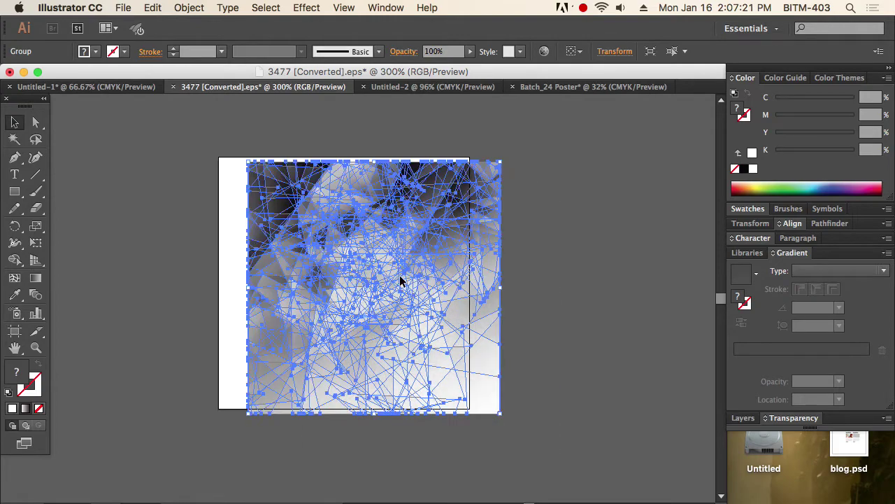
pyautogui.click(524, 87)
pyautogui.click(429, 229)
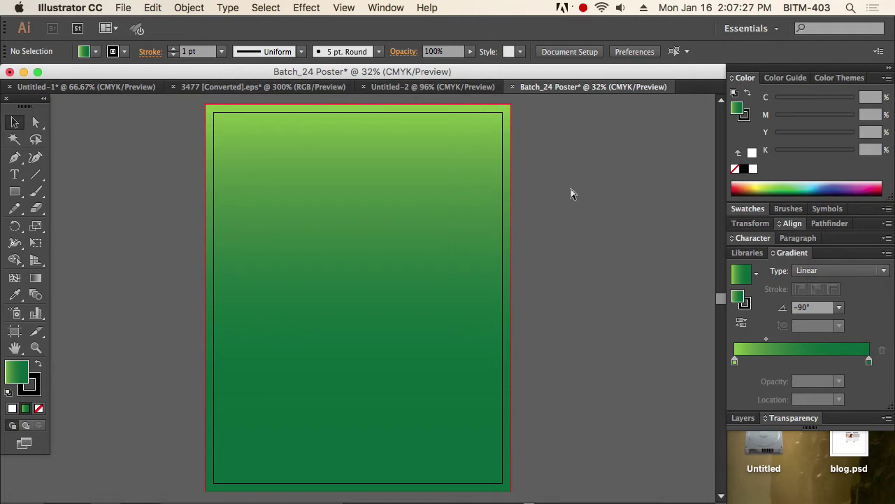
pyautogui.press('super+v')
pyautogui.press('super+z')
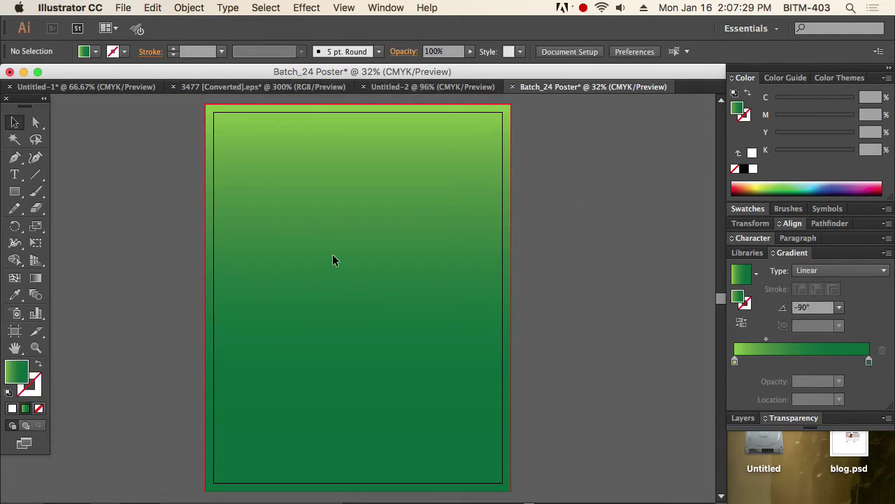
pyautogui.click(273, 88)
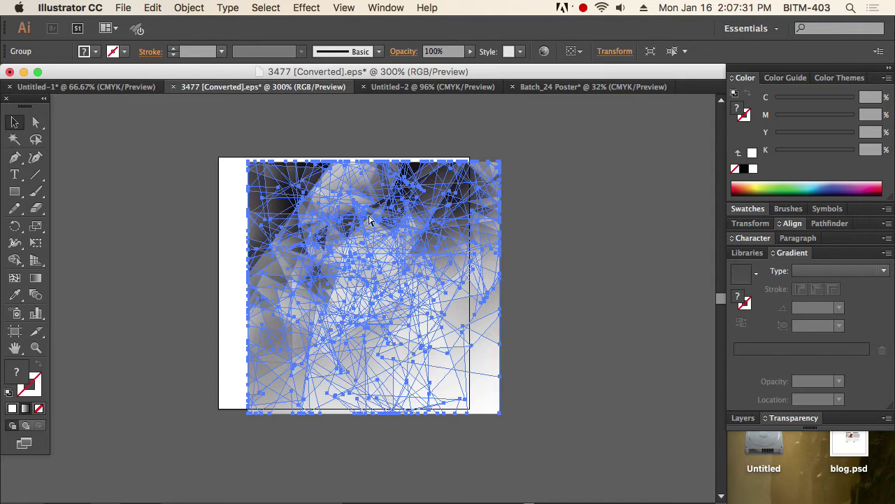
pyautogui.click(570, 86)
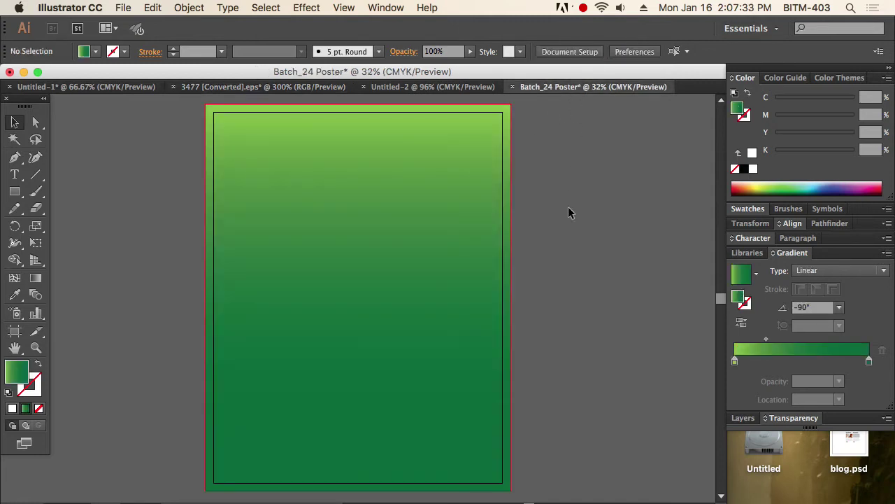
pyautogui.press('super+v')
# Enlarge the pasted pattern proportionally to about 19.77 × 19.77 in beside the poster artboard.
pyautogui.moveTo(361, 306); pyautogui.dragTo(526, 450)
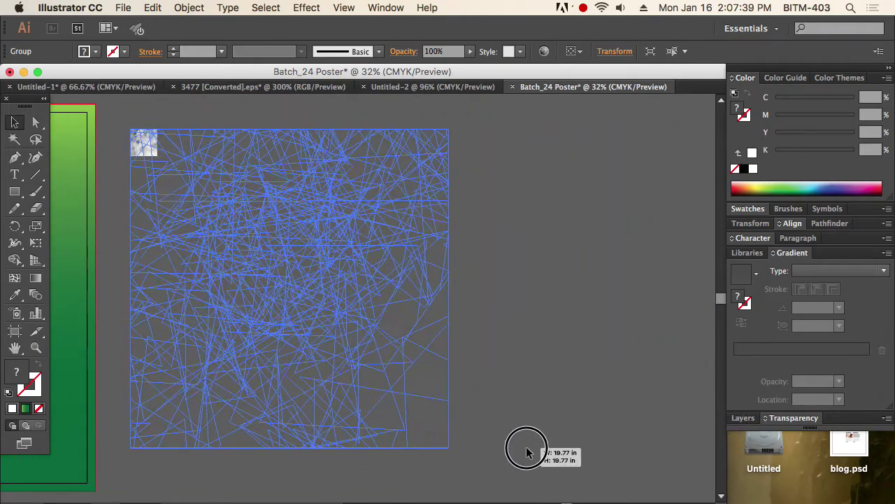
pyautogui.click(500, 316)
pyautogui.keyDown('alt'); pyautogui.keyDown('super'); pyautogui.click(331, 304); pyautogui.keyUp('super'); pyautogui.keyUp('alt')
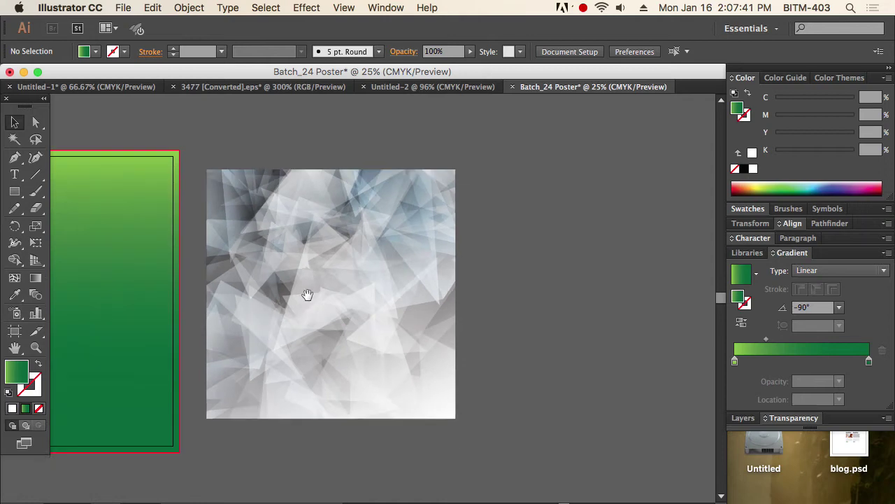
pyautogui.moveTo(306, 296); pyautogui.dragTo(448, 256)
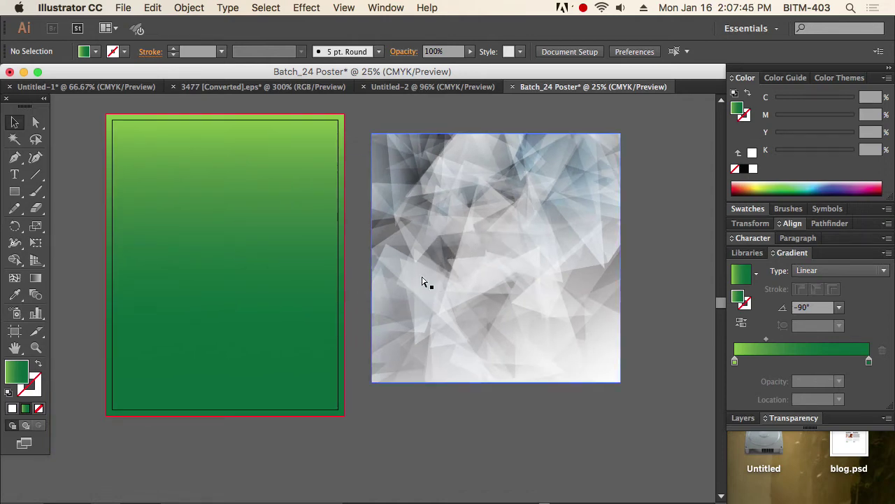
# Duplicate the green gradient rectangle in place and reset the copy to the default white fill and black stroke.
pyautogui.click(307, 218)
pyautogui.click(270, 157)
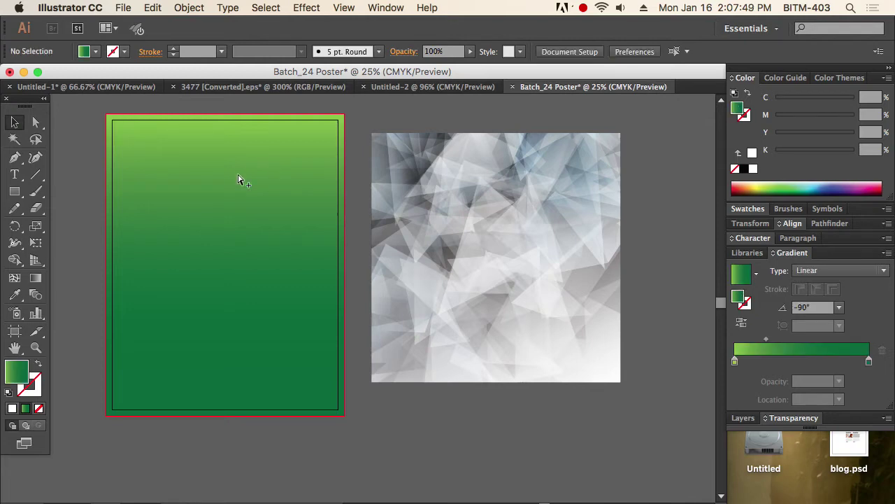
pyautogui.click(238, 180)
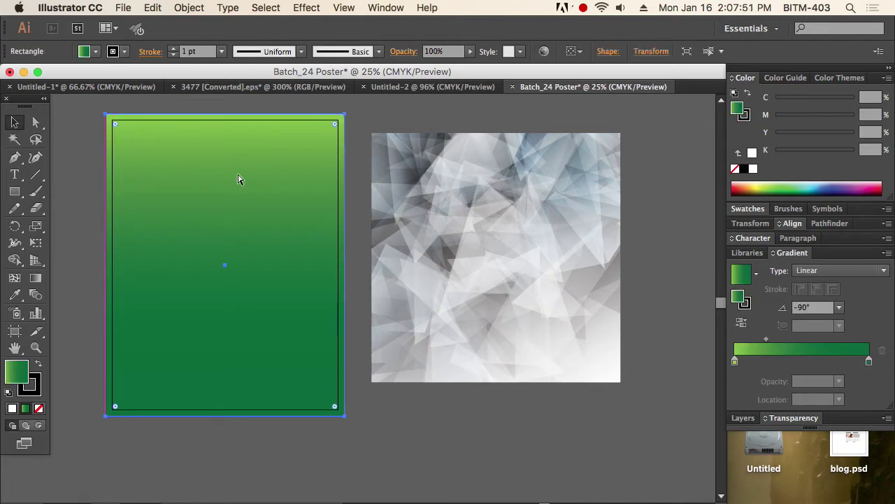
pyautogui.keyDown('shift'); pyautogui.click(231, 183); pyautogui.keyUp('shift')
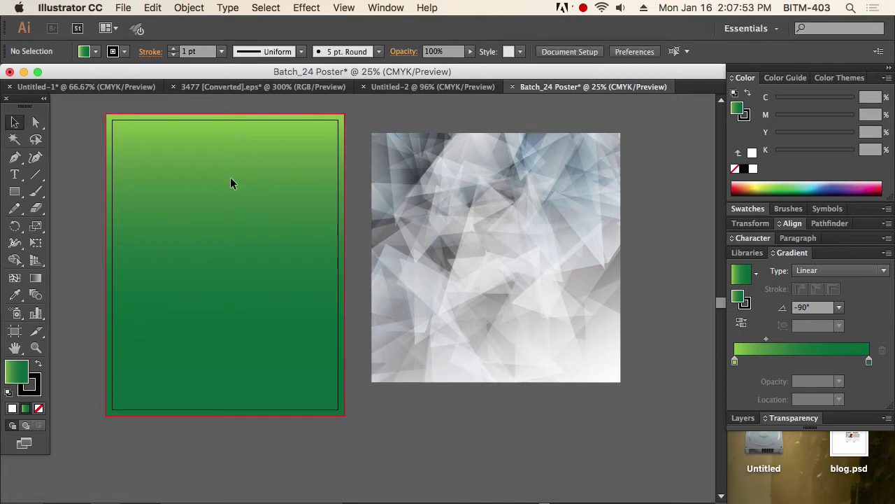
pyautogui.click(232, 183)
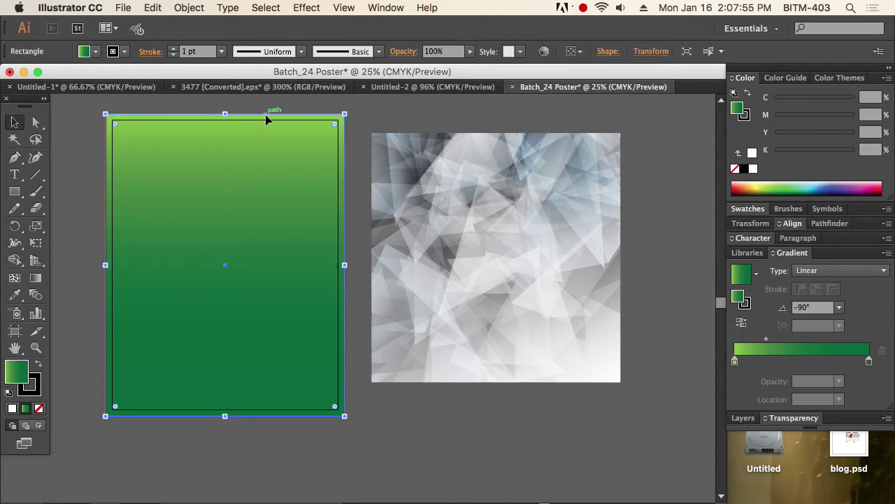
pyautogui.press('d')
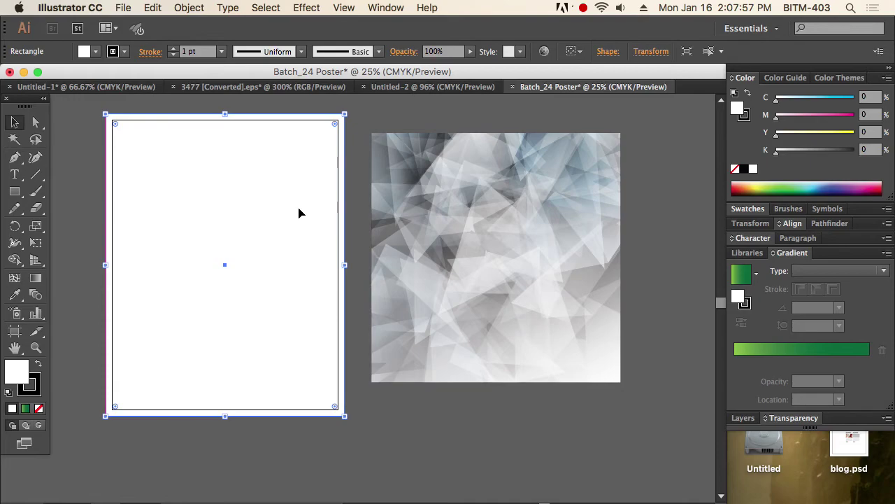
# Move the polygon pattern onto the poster and enlarge it until it covers the whole rectangle, bleed included.
pyautogui.moveTo(518, 227); pyautogui.dragTo(233, 231)
pyautogui.moveTo(330, 362); pyautogui.dragTo(386, 464)
pyautogui.moveTo(250, 314); pyautogui.dragTo(277, 310)
# Select the pattern and the white rectangle together and make a clipping mask from them.
pyautogui.click(400, 170)
pyautogui.moveTo(418, 106); pyautogui.dragTo(330, 191)
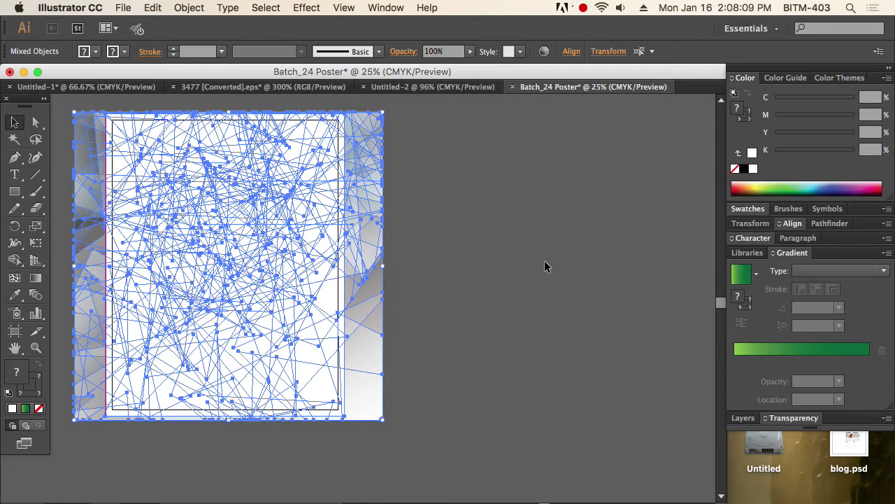
pyautogui.press('super+7')
pyautogui.click(434, 246)
# Lower the clipped pattern's opacity, trying 25% and settling on 35%, and leave it deselected.
pyautogui.click(188, 208)
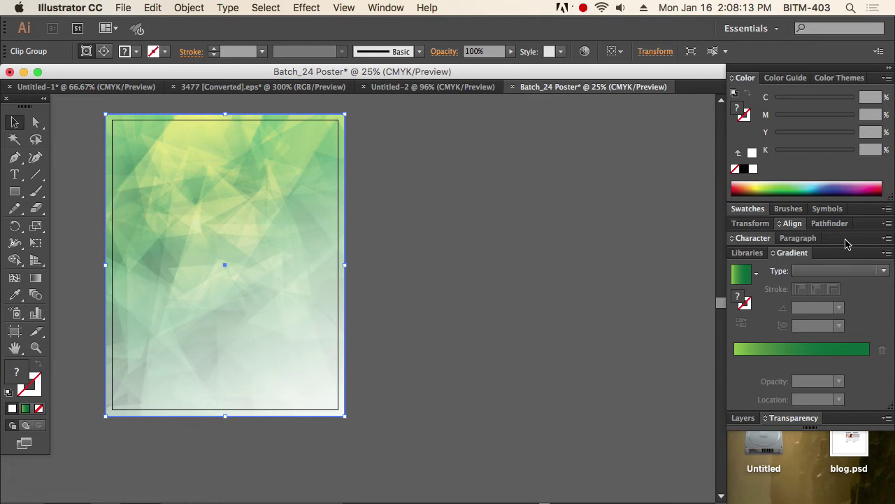
pyautogui.click(772, 224)
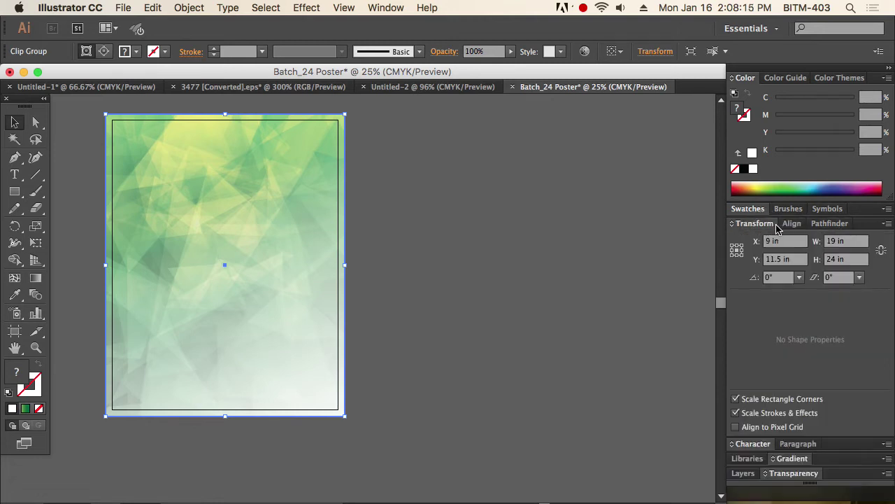
pyautogui.click(791, 224)
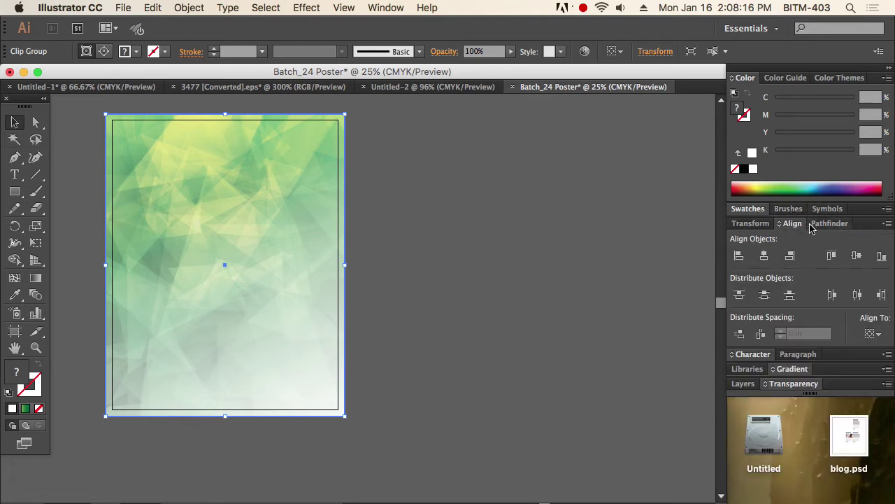
pyautogui.click(798, 389)
pyautogui.click(830, 402)
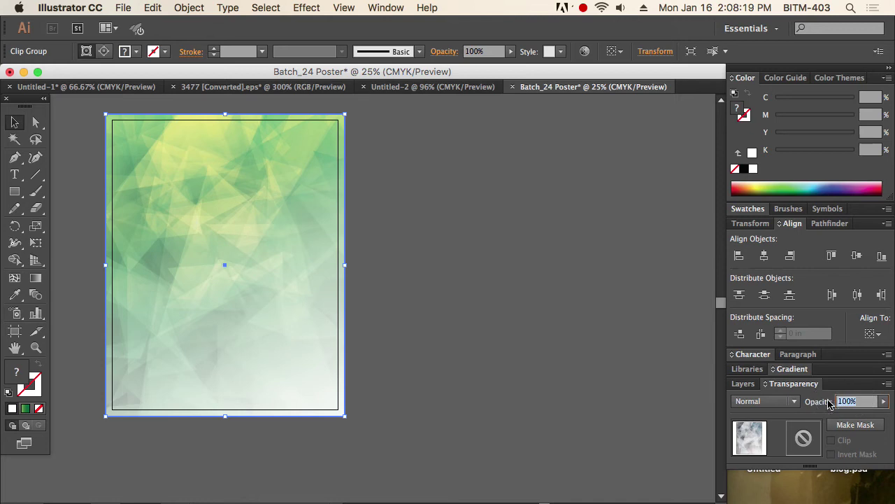
pyautogui.write('25')
pyautogui.press('Return')
pyautogui.click(859, 401)
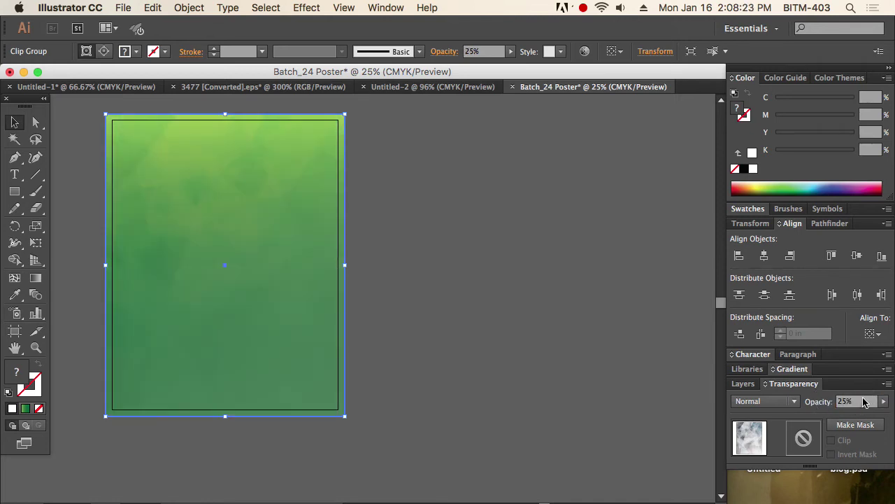
pyautogui.write('35')
pyautogui.press('Return')
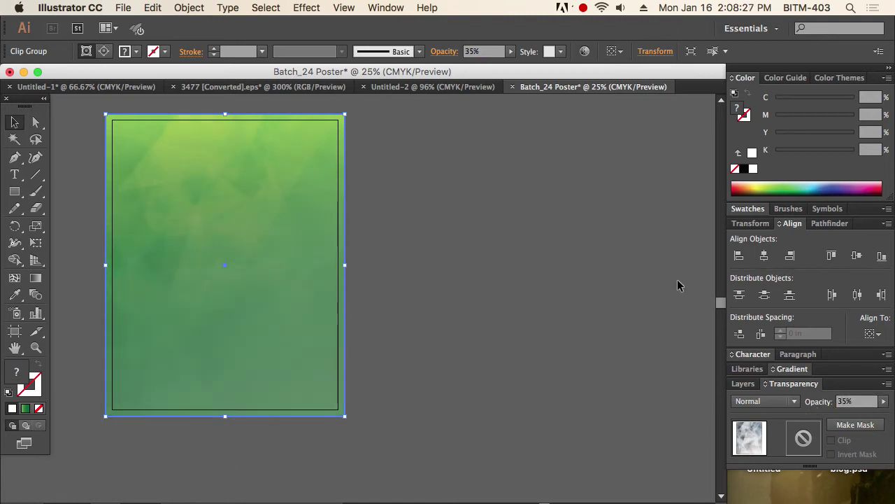
pyautogui.click(432, 238)
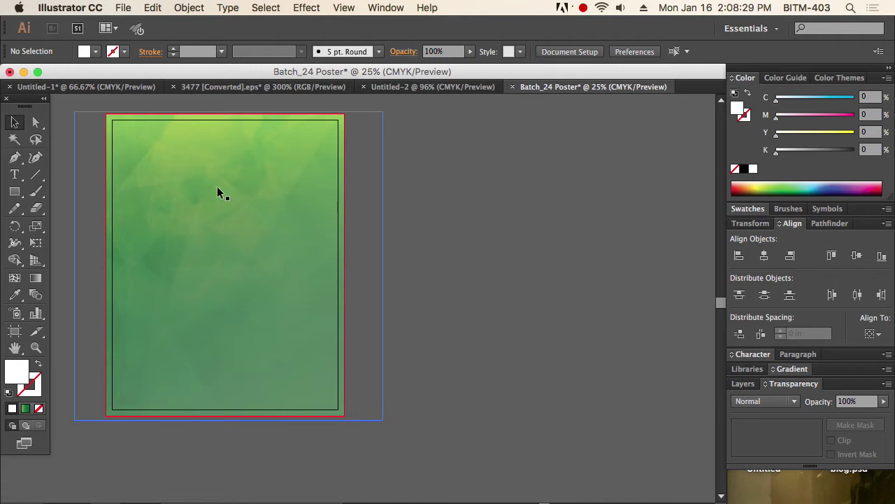
pyautogui.click(257, 215)
pyautogui.press('super+equal')
pyautogui.hscroll(-3, 330, 198)
pyautogui.press('super+minus')
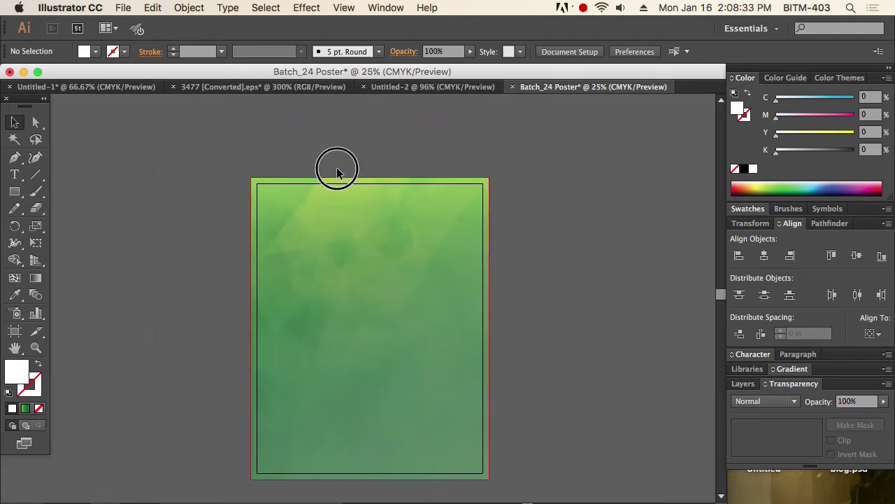
# Open flyer content.rtf from the desktop in TextEdit to review the poster copy, and return to Illustrator.
pyautogui.hscroll(-2, 330, 248)
pyautogui.press('super+equal')
pyautogui.hscroll(2, 324, 231)
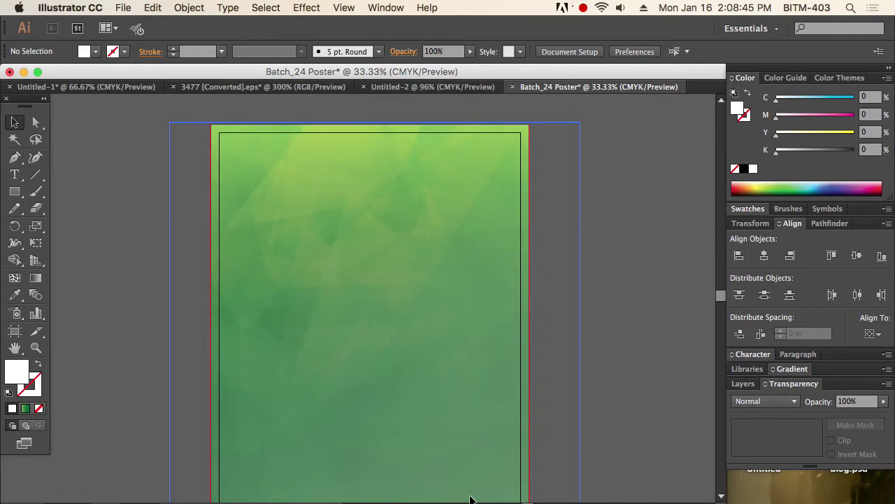
pyautogui.click(23, 73)
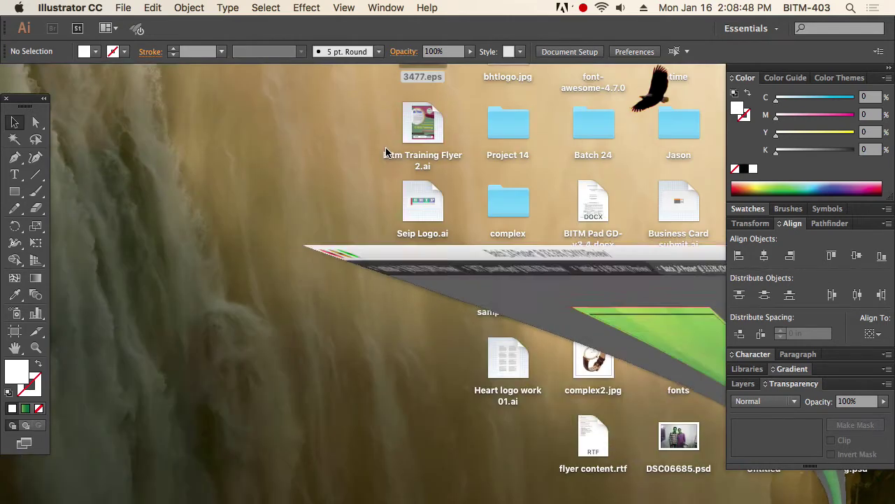
pyautogui.doubleClick(594, 441)
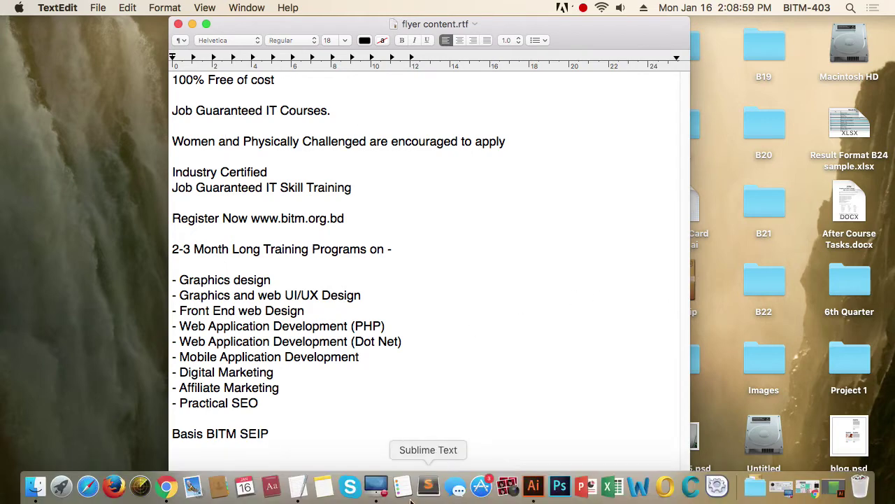
pyautogui.click(537, 490)
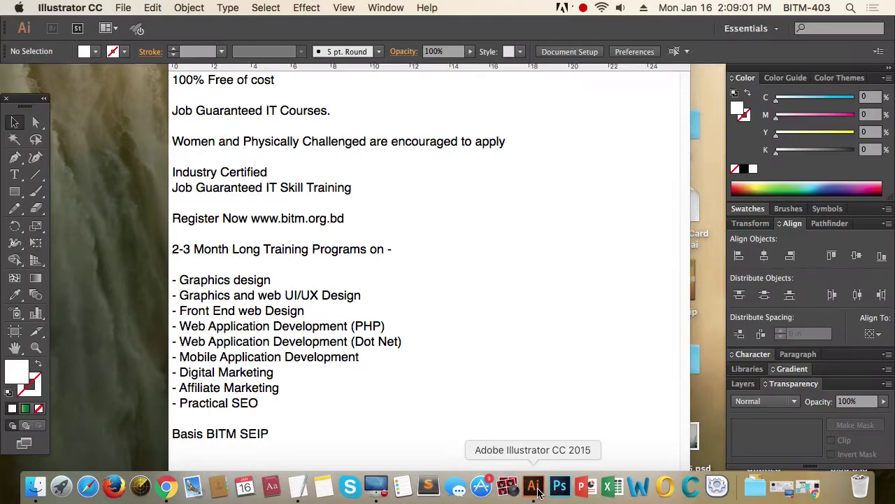
# Draw a white 13-point star with the Star tool, place it inside the margin at the poster's upper-left corner, and deselect it.
pyautogui.moveTo(15, 191); pyautogui.dragTo(56, 256)
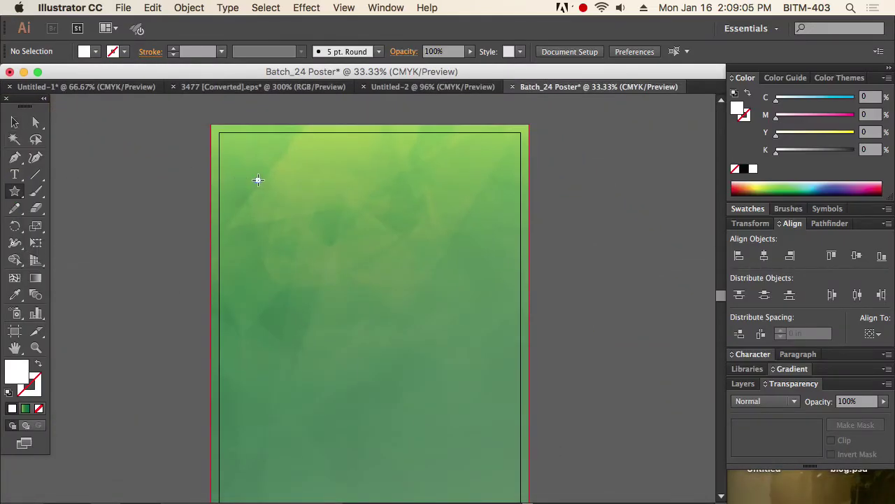
pyautogui.press('v')
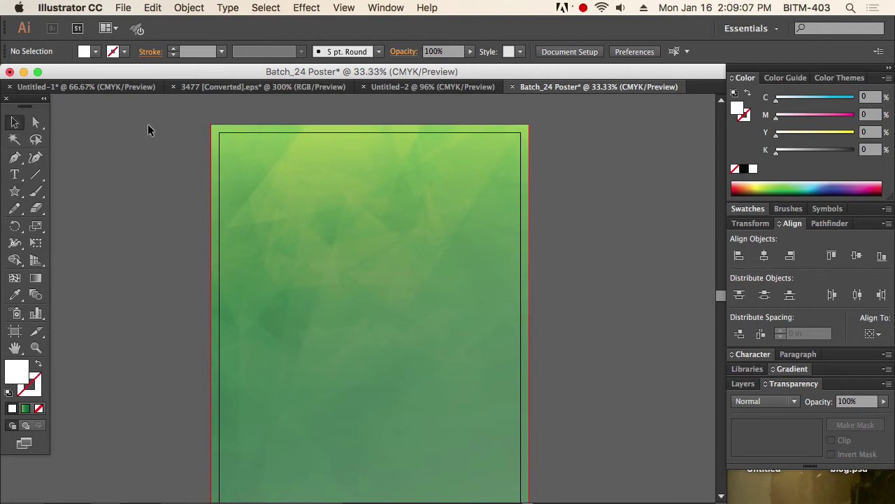
pyautogui.click(326, 226)
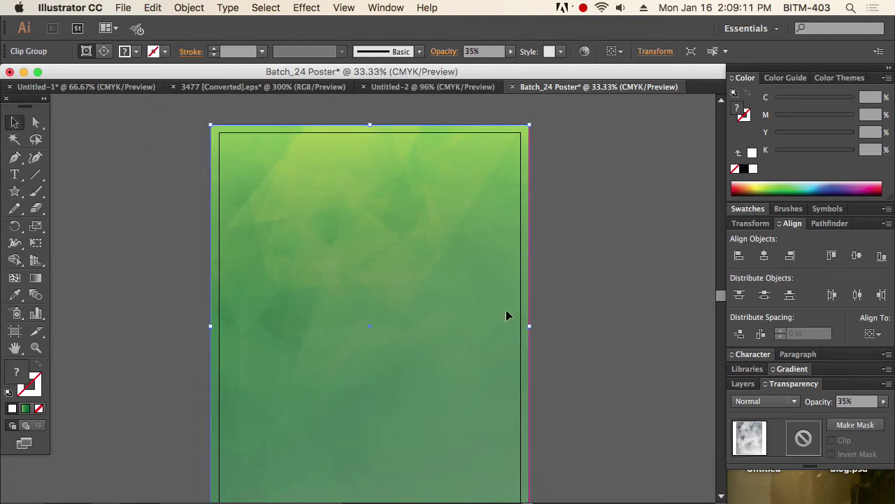
pyautogui.press('super+shift+a')
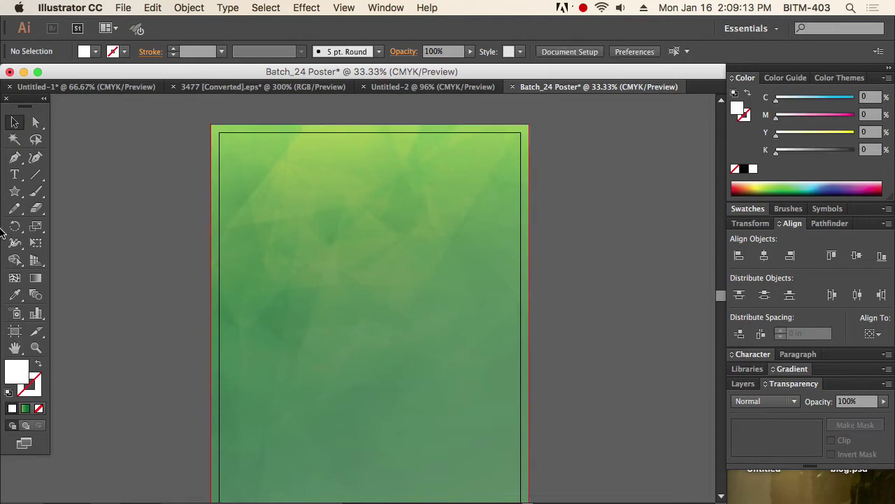
pyautogui.click(15, 191)
pyautogui.moveTo(256, 176); pyautogui.dragTo(307, 212)
pyautogui.press('Up')
pyautogui.press('Up')
pyautogui.press('Up')
pyautogui.press('Up')
pyautogui.press('Up')
pyautogui.press('Up')
pyautogui.press('Up')
pyautogui.press('Up')
pyautogui.press('v')
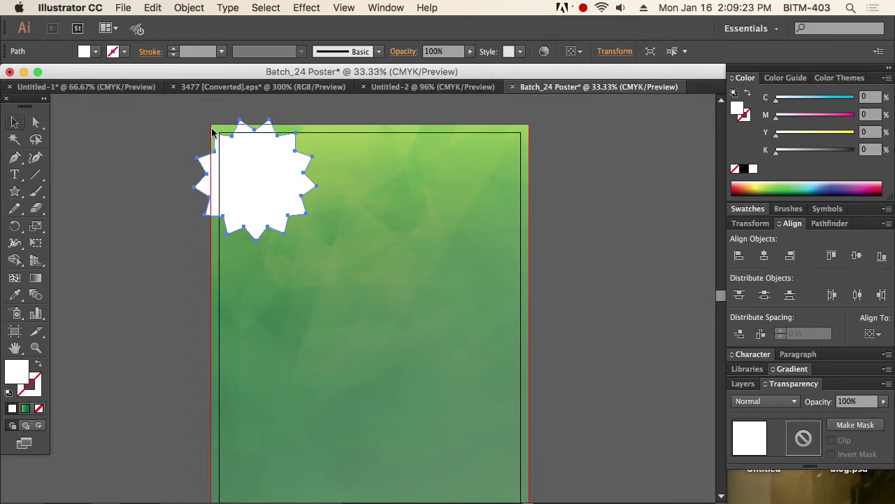
pyautogui.moveTo(299, 150); pyautogui.dragTo(326, 180)
pyautogui.click(547, 175)
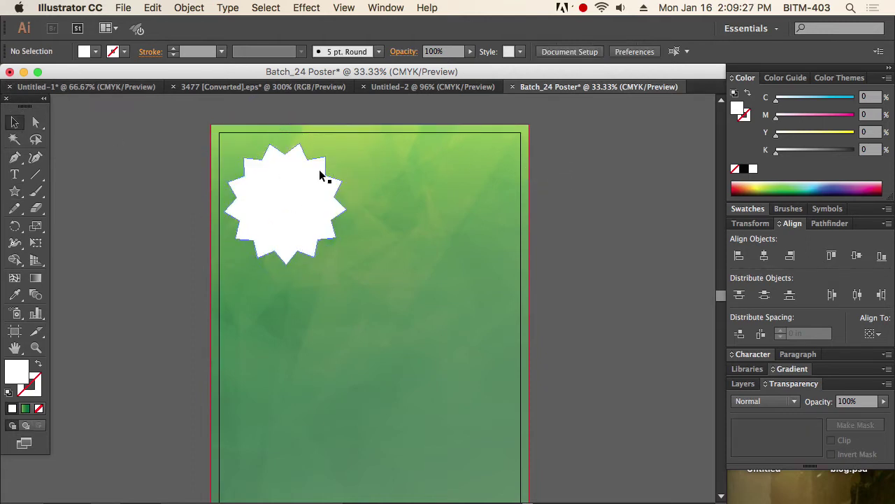
# Create an inner copy of the star with Offset Path, using a -0.25 in offset and Miter joins with preview on.
pyautogui.click(320, 175)
pyautogui.click(152, 8)
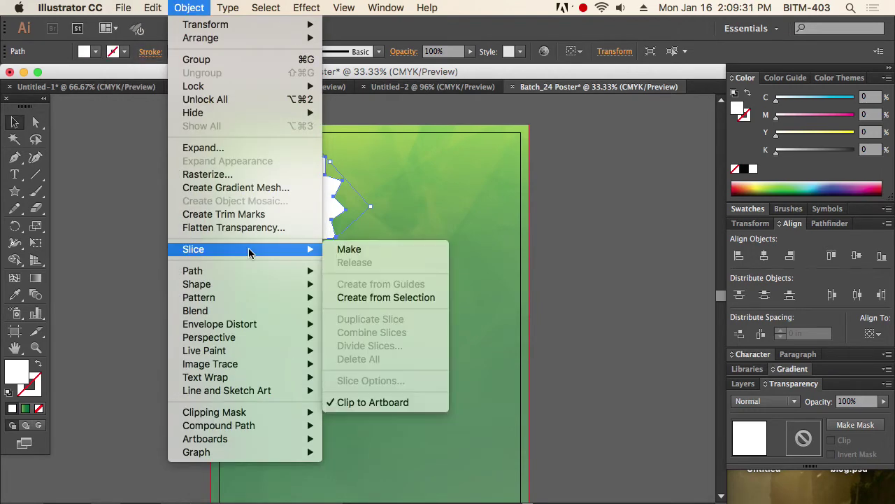
pyautogui.moveTo(254, 271)
pyautogui.click(385, 321)
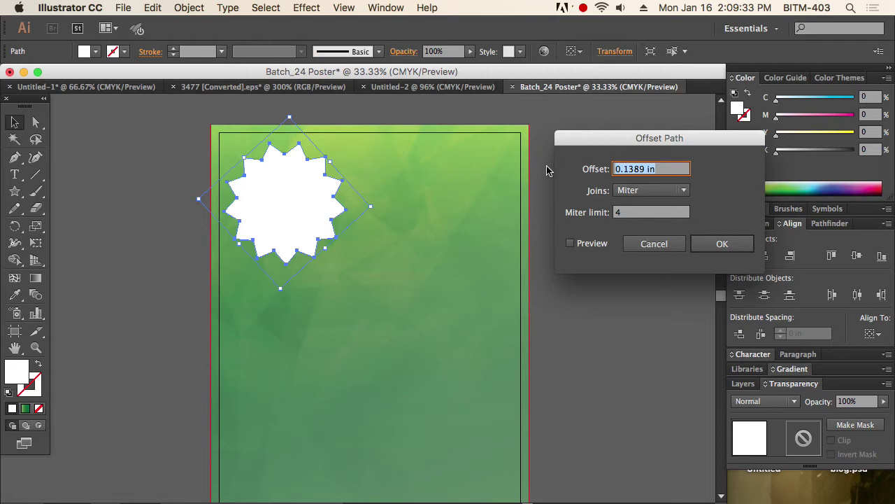
pyautogui.click(590, 242)
pyautogui.moveTo(670, 174); pyautogui.dragTo(585, 172)
pyautogui.write('-00')
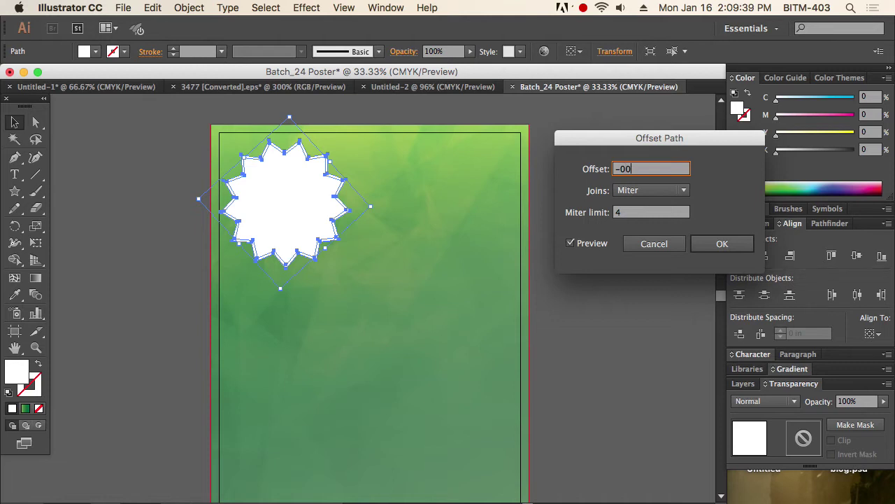
pyautogui.press('BackSpace')
pyautogui.write('0.125')
pyautogui.press('Tab')
pyautogui.press('Down')
pyautogui.press('Down')
pyautogui.press('Down')
pyautogui.press('Down')
pyautogui.press('Up')
pyautogui.press('Down')
pyautogui.press('Up')
pyautogui.press('Up')
pyautogui.press('Down')
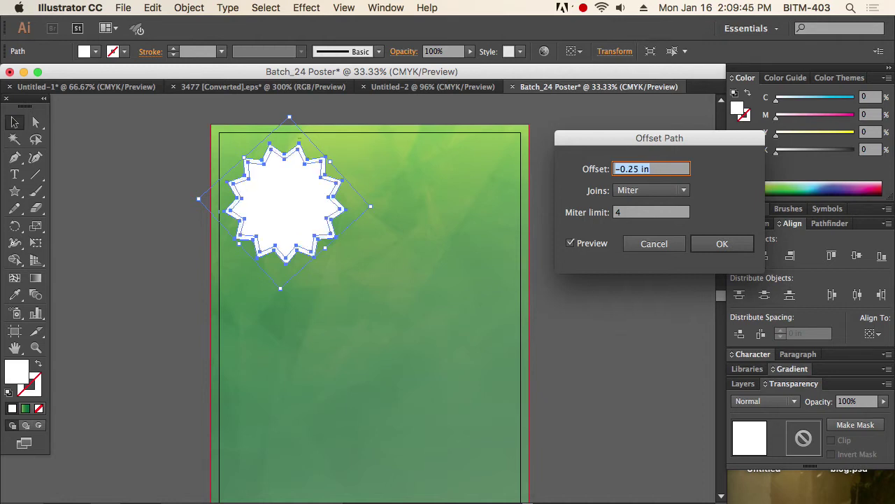
pyautogui.press('Down')
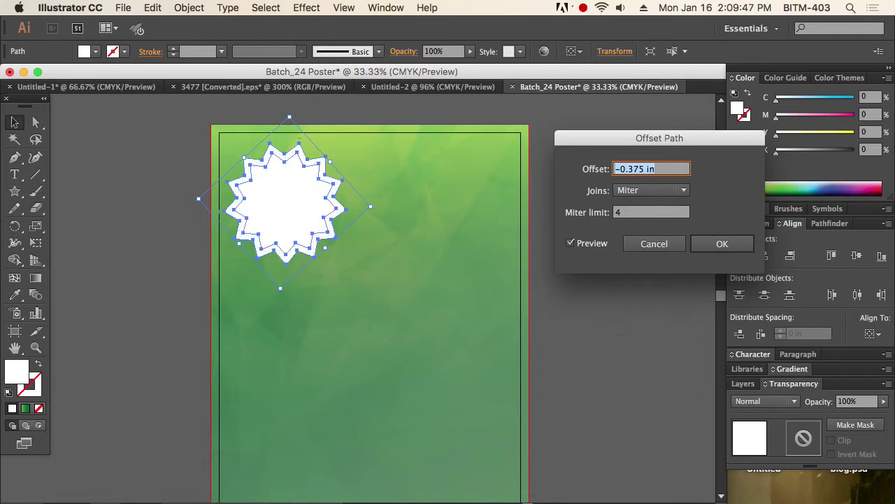
pyautogui.press('Up')
pyautogui.press('Return')
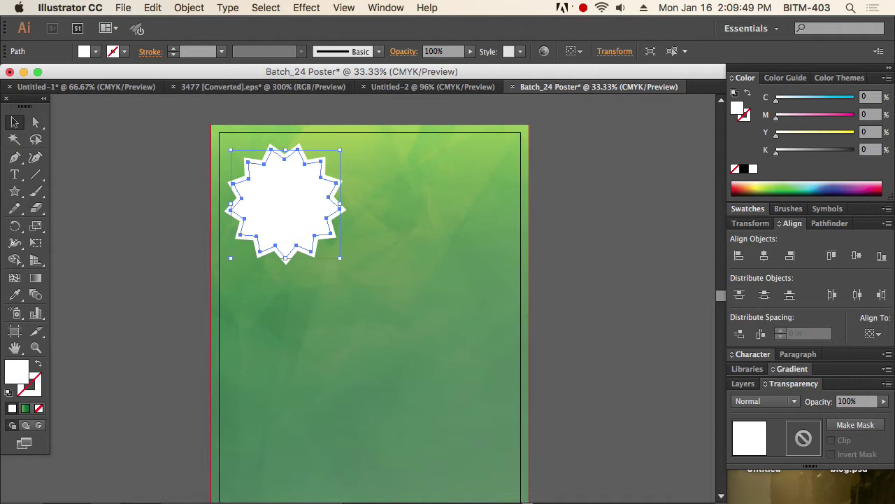
pyautogui.click(144, 120)
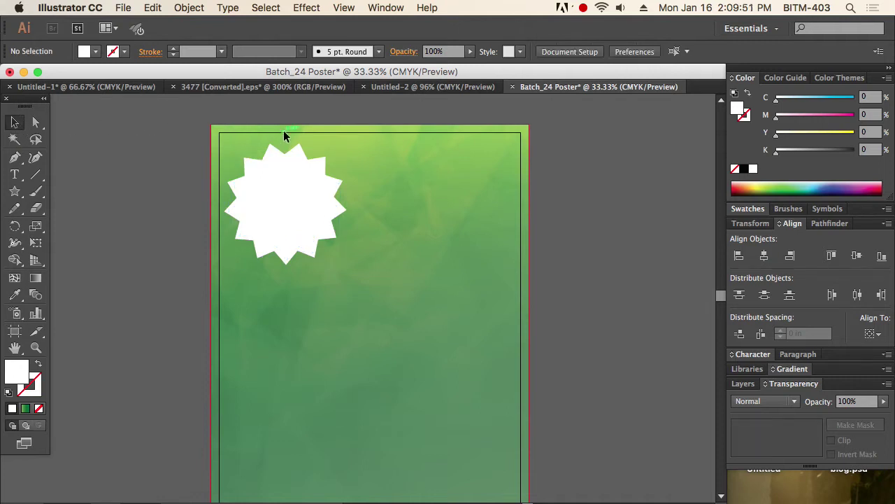
# Apply the default white fill and 1 pt black stroke to both the inner and outer star, and select the two together.
pyautogui.click(299, 167)
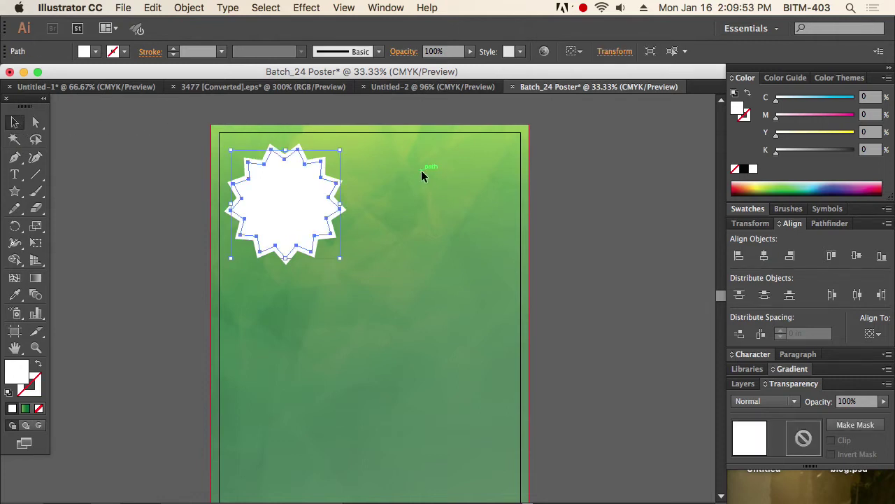
pyautogui.press('d')
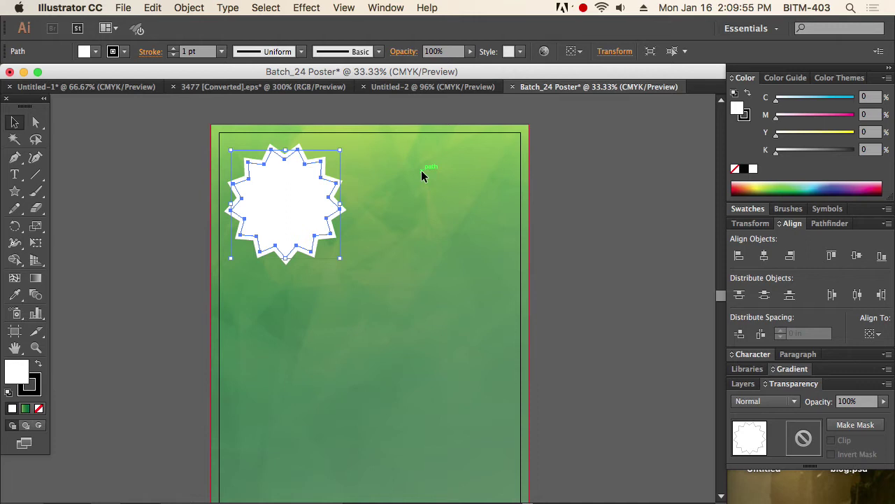
pyautogui.click(395, 203)
pyautogui.hotkey('ctrl', 'z')
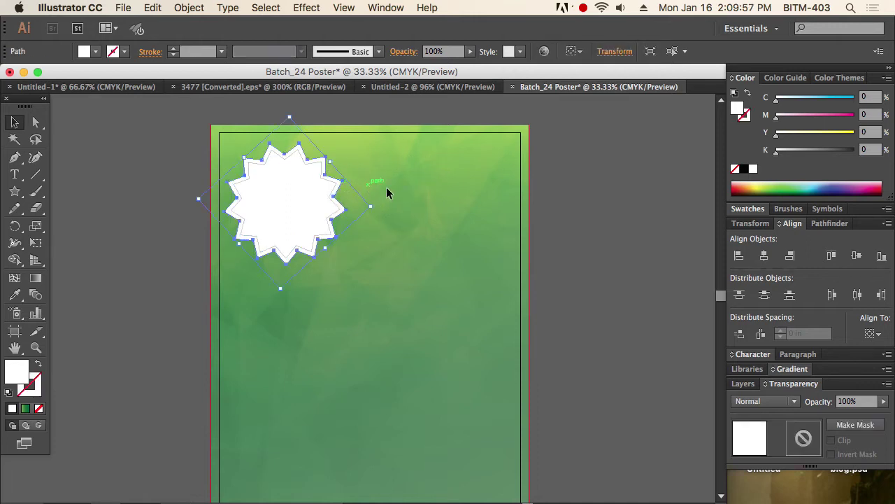
pyautogui.click(580, 198)
pyautogui.click(343, 204)
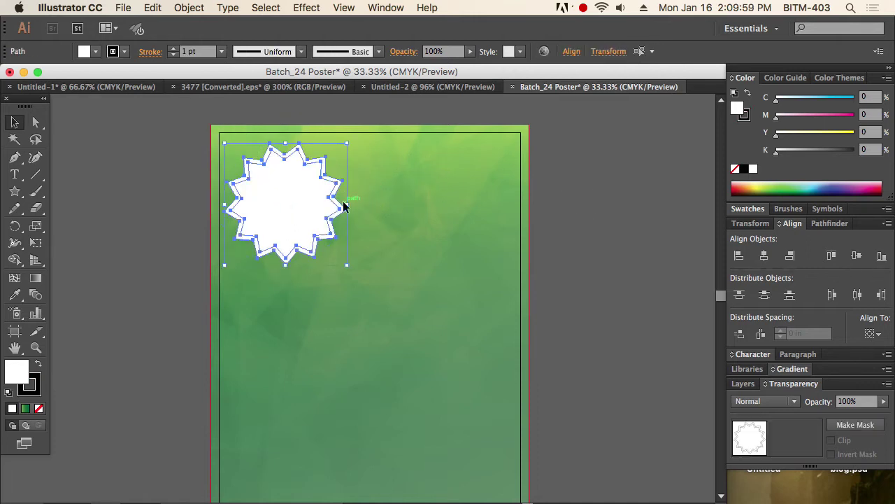
# Round all corners of both stars with the live corner widgets to a radius of about 0.38 in.
pyautogui.click(37, 125)
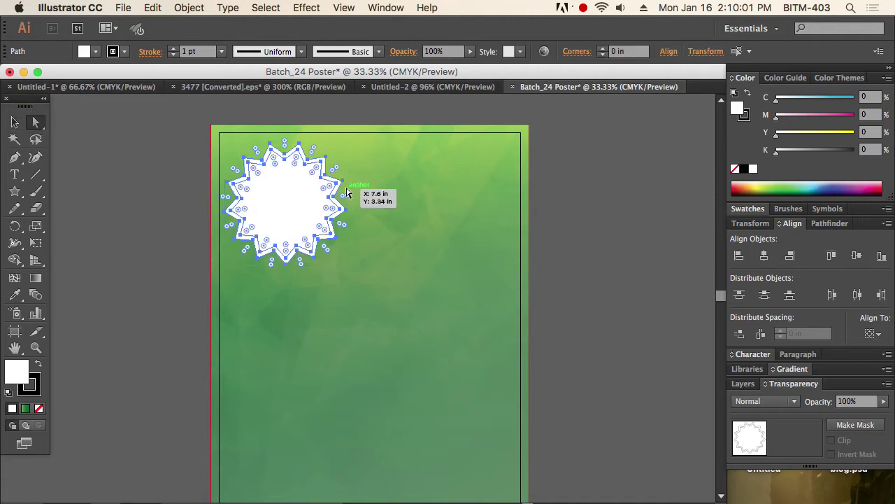
pyautogui.moveTo(313, 177); pyautogui.dragTo(315, 174)
pyautogui.click(580, 200)
pyautogui.moveTo(238, 135); pyautogui.dragTo(284, 179)
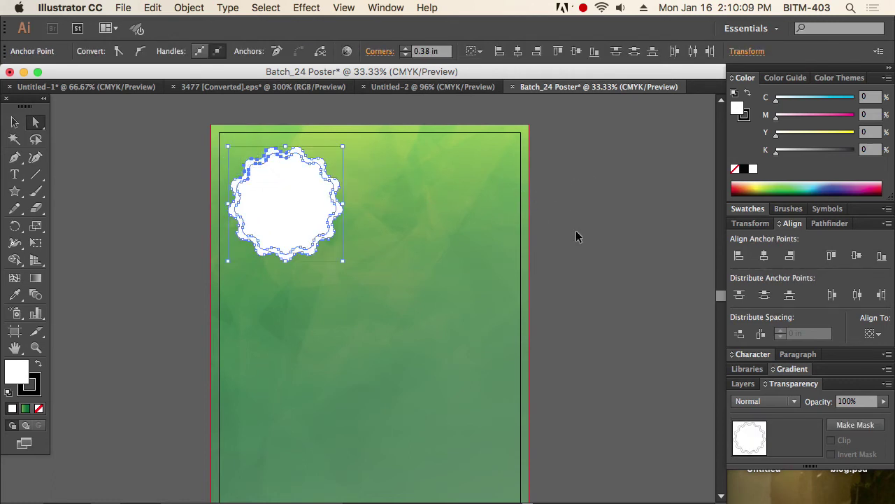
pyautogui.click(627, 216)
pyautogui.moveTo(323, 173); pyautogui.dragTo(310, 161)
pyautogui.click(569, 193)
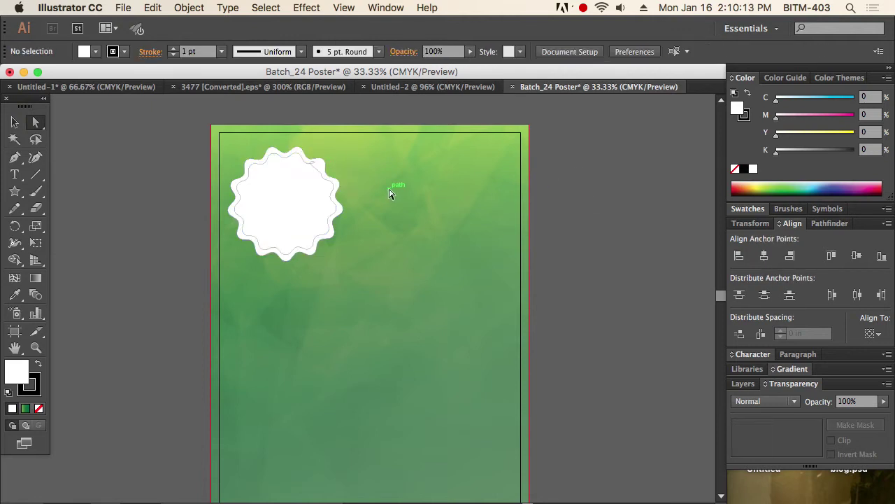
pyautogui.press('super+z')
# Move the two rounded star shapes together slightly closer to the poster's upper-left corner and deselect them.
pyautogui.click(17, 122)
pyautogui.click(170, 146)
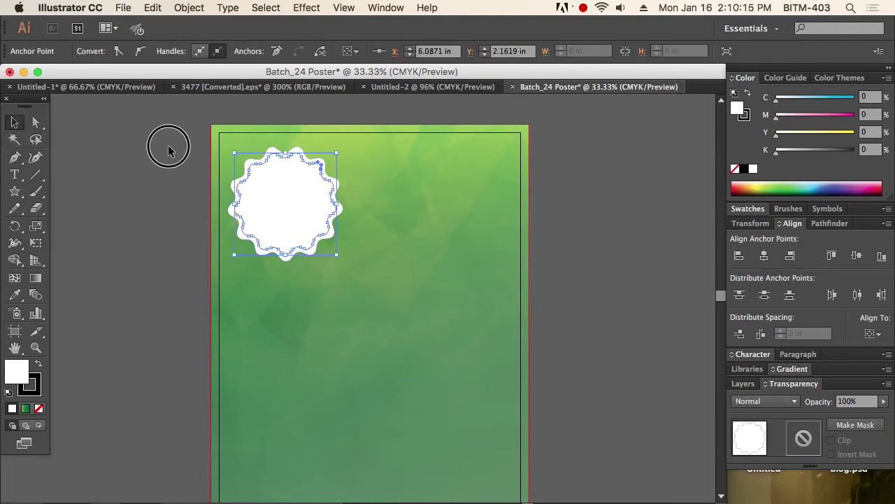
pyautogui.moveTo(319, 170); pyautogui.dragTo(315, 158)
pyautogui.click(347, 202)
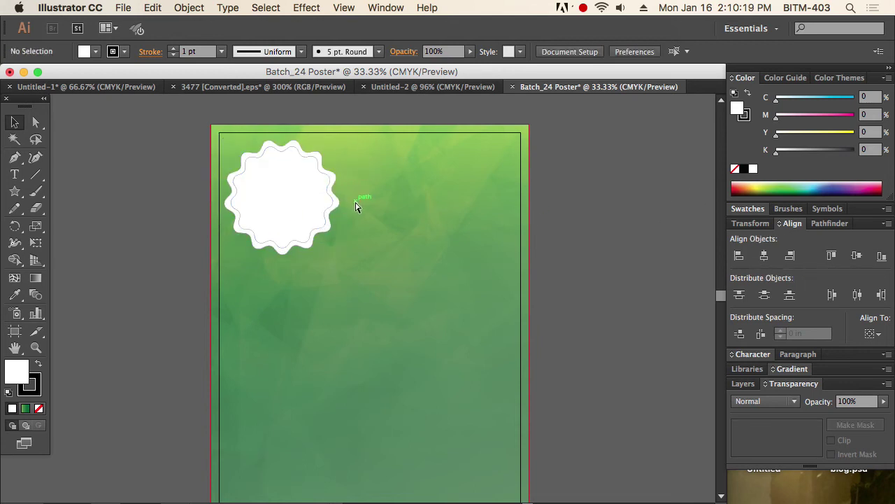
# Activate the Type tool and copy the line "100% Free of cost" from flyer content.rtf in TextEdit.
pyautogui.press('super+equal')
pyautogui.press('super+equal')
pyautogui.scroll(-2, 376, 253)
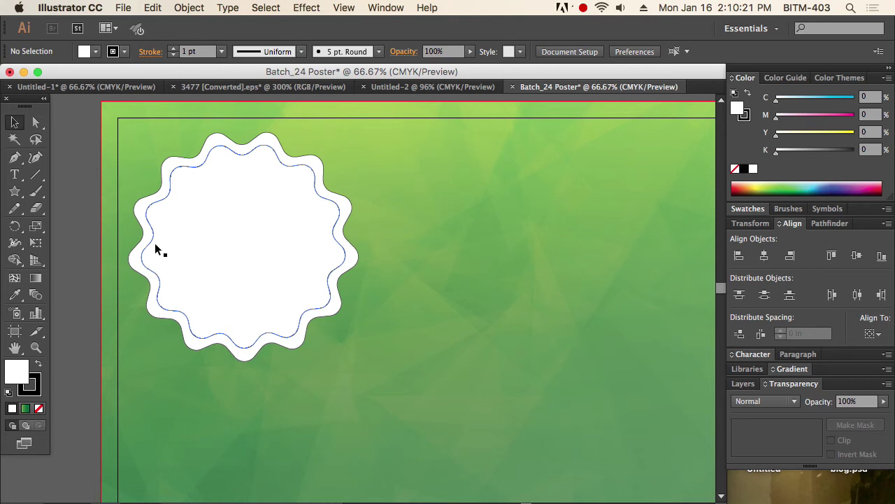
pyautogui.click(18, 175)
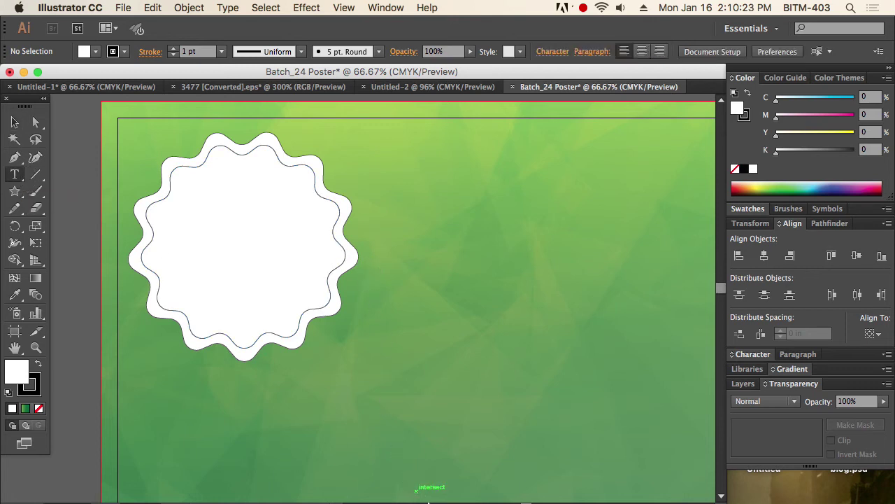
pyautogui.moveTo(441, 490)
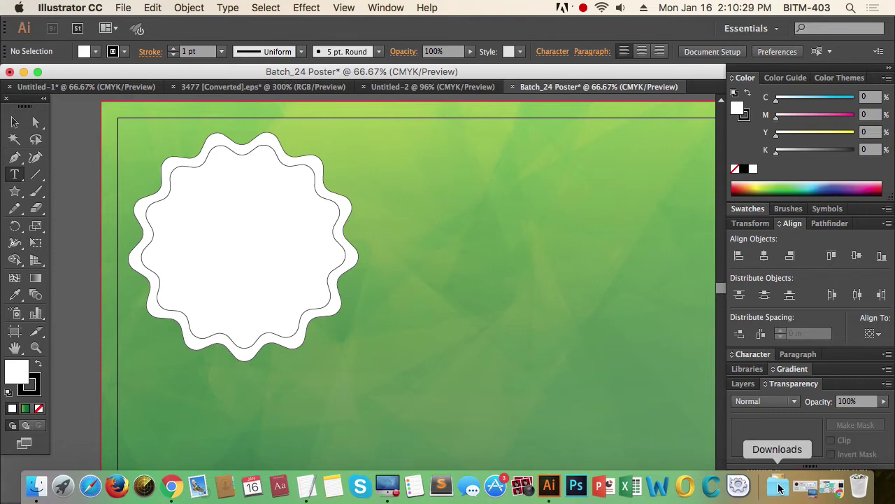
pyautogui.click(23, 73)
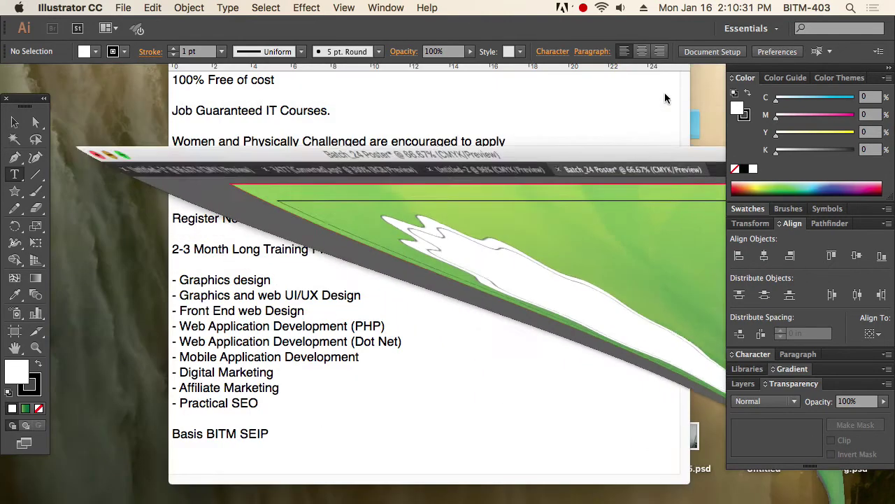
pyautogui.click(279, 84)
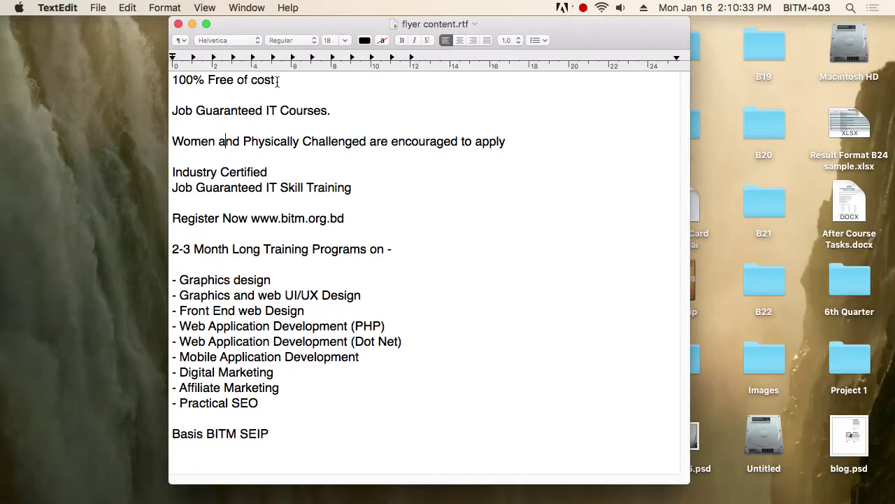
pyautogui.tripleClick(168, 79)
pyautogui.click(183, 82)
pyautogui.moveTo(175, 80); pyautogui.dragTo(266, 80)
pyautogui.tripleClick(254, 79)
pyautogui.press('super+c')
pyautogui.moveTo(173, 80); pyautogui.dragTo(276, 80)
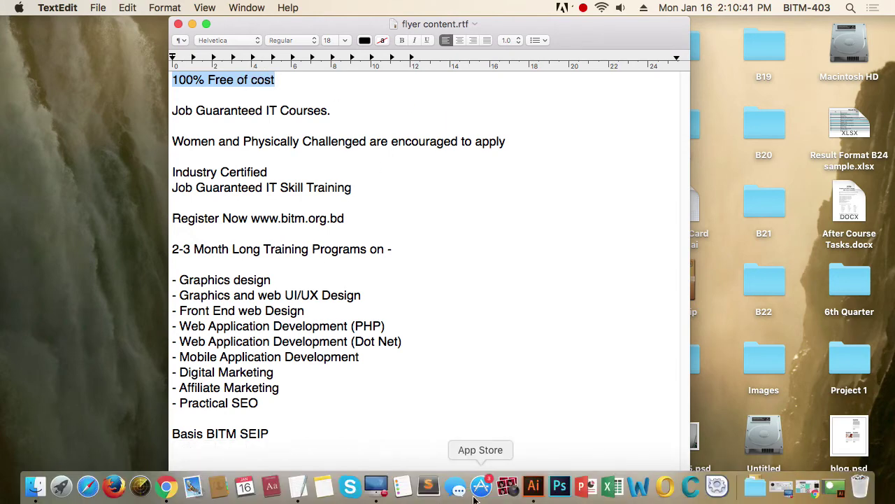
# Return to Illustrator and paste "100% Free of cost" as point text on the green background beside the badge, leaving it selected.
pyautogui.click(533, 485)
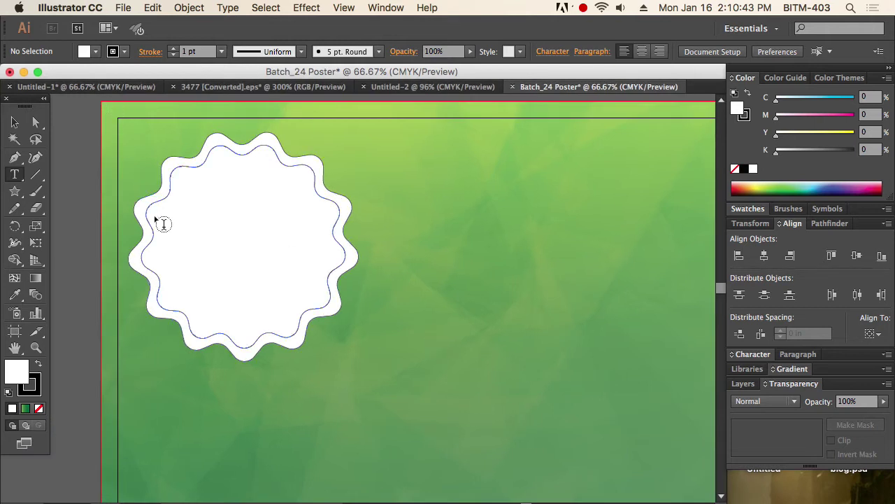
pyautogui.click(417, 263)
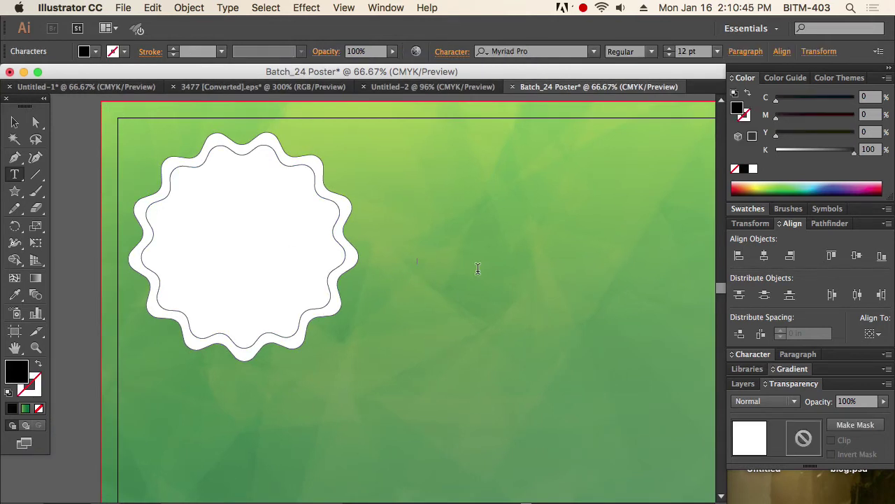
pyautogui.press('super+v')
pyautogui.click(17, 124)
pyautogui.click(439, 260)
pyautogui.click(444, 266)
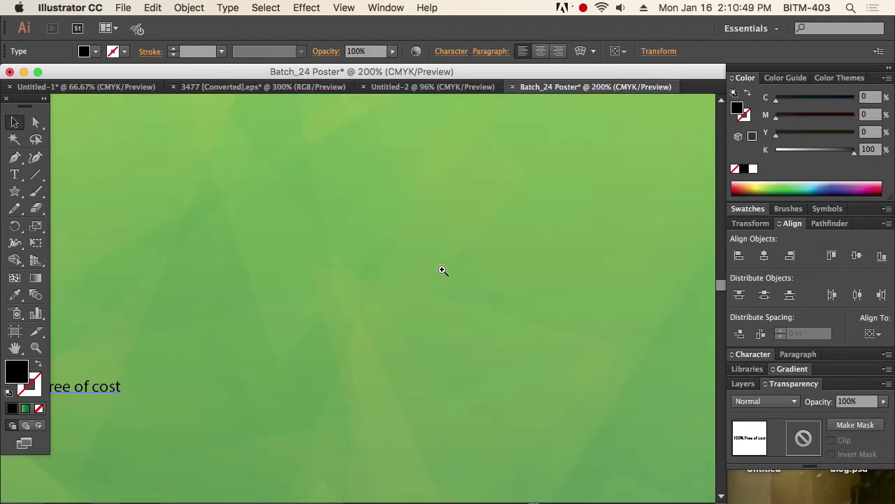
# Break the pasted text into three lines, "100%", "Free of" and "cost", and center-align it.
pyautogui.hscroll(-10, 363, 286)
pyautogui.scroll(-5, 362, 286)
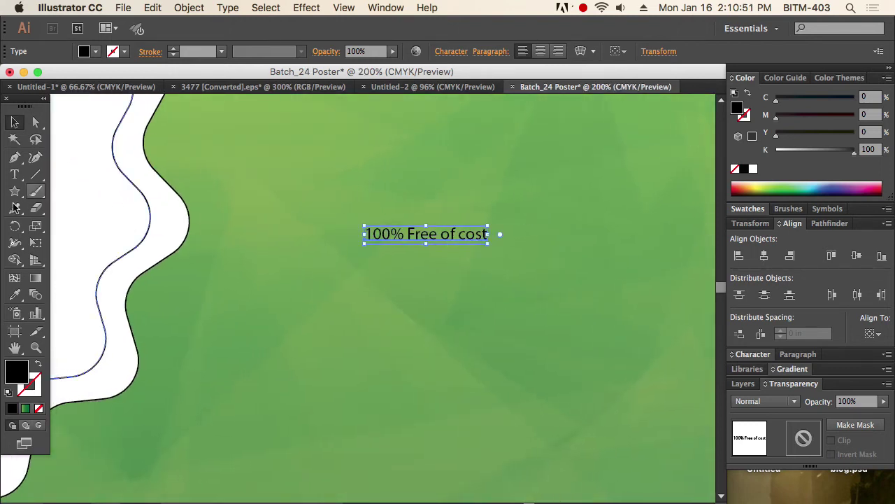
pyautogui.click(15, 175)
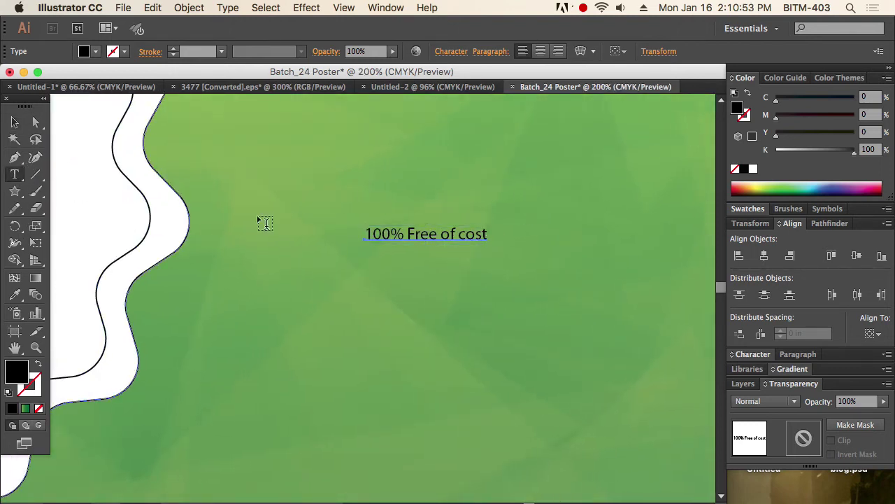
pyautogui.click(411, 234)
pyautogui.press('Return')
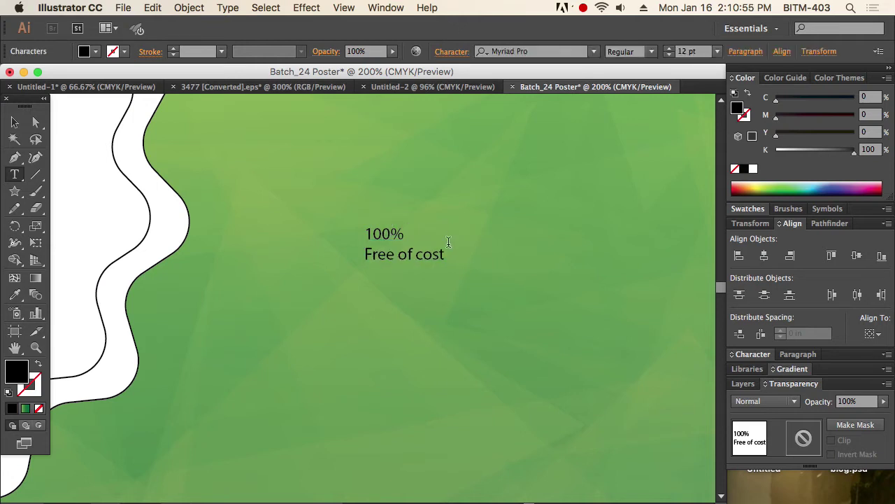
pyautogui.click(417, 254)
pyautogui.press('Return')
pyautogui.click(14, 122)
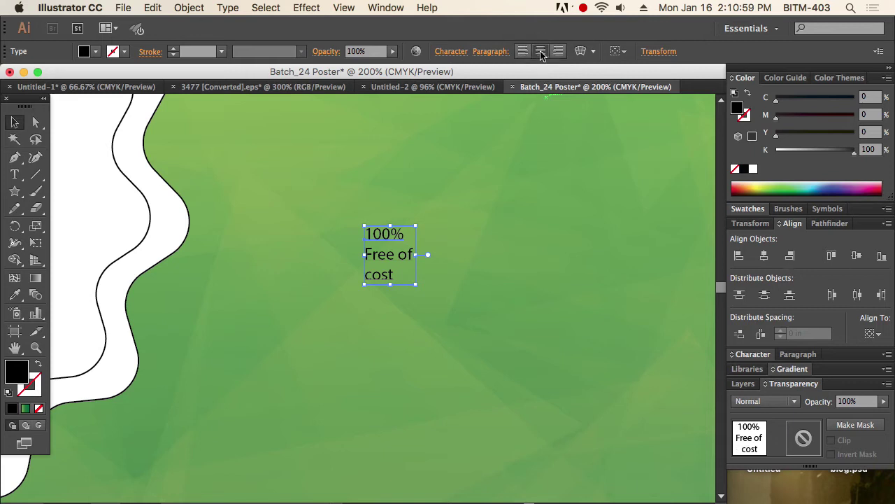
pyautogui.click(541, 52)
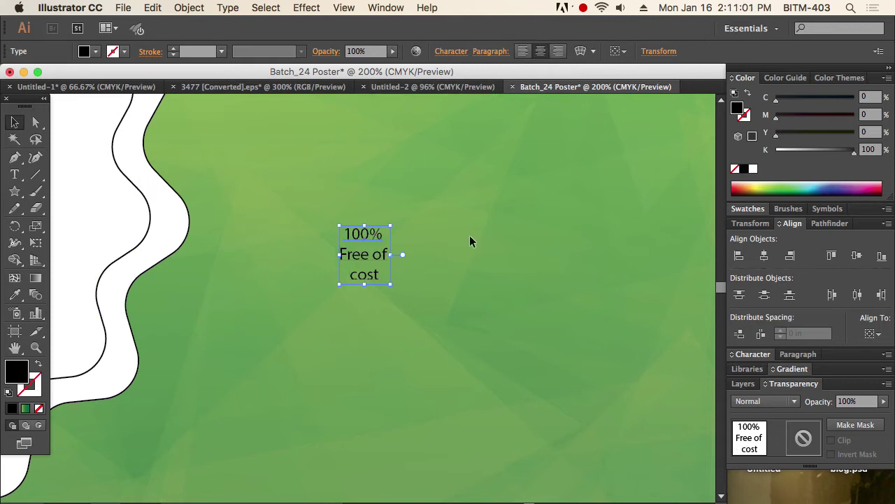
# Enlarge the three-line text to a font size of 36 pt.
pyautogui.press('super+shift+a')
pyautogui.press('super+shift+period')
pyautogui.press('super+shift+period')
pyautogui.press('super+shift+period')
pyautogui.press('super+shift+period')
pyautogui.press('super+shift+period')
pyautogui.press('super+shift+period')
pyautogui.press('super+shift+period')
pyautogui.press('super+shift+period')
pyautogui.press('super+shift+period')
pyautogui.press('super+shift+period')
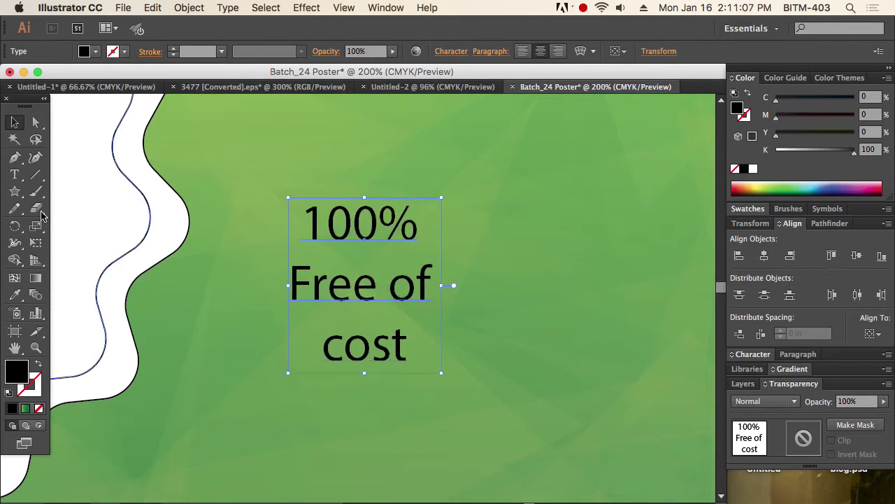
# Set the font of all three text lines to Open Sans Extrabold.
pyautogui.click(15, 174)
pyautogui.moveTo(305, 214); pyautogui.dragTo(441, 360)
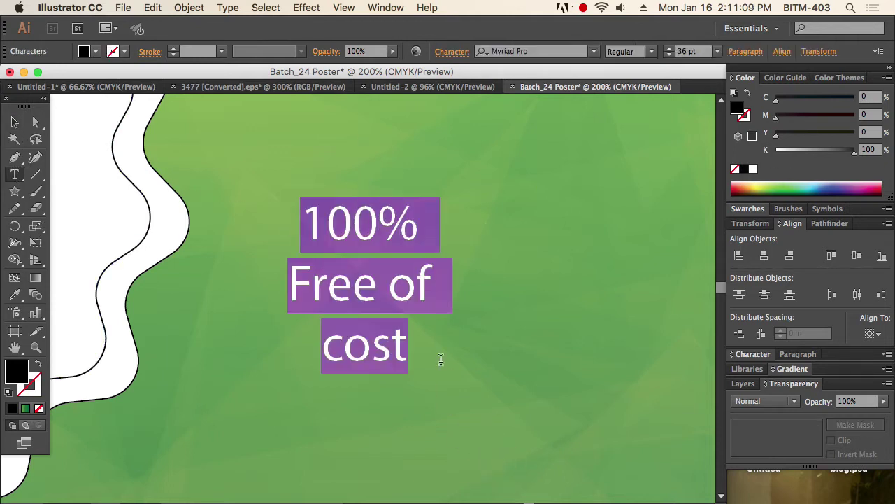
pyautogui.click(594, 52)
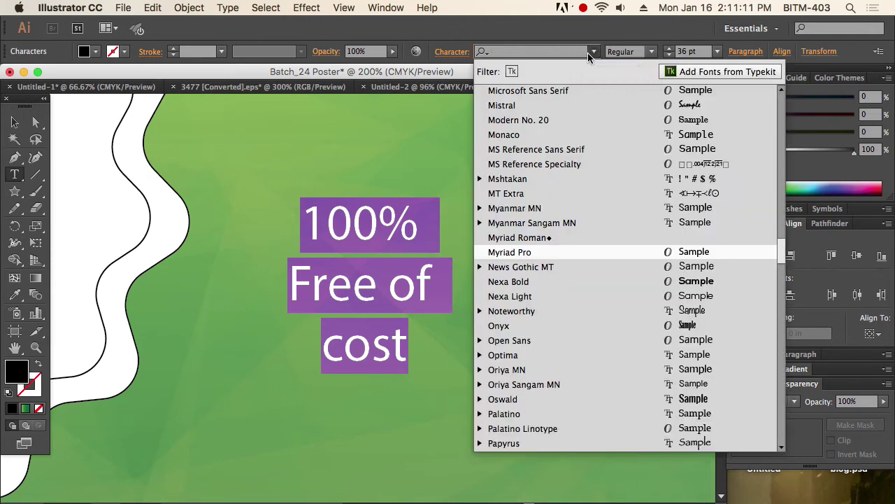
pyautogui.write('open')
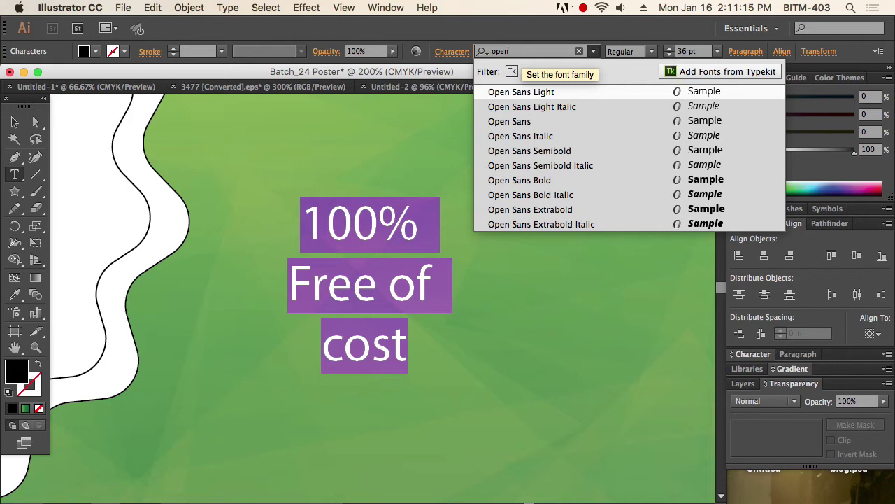
pyautogui.press('Down')
pyautogui.press('Down')
pyautogui.press('Down')
pyautogui.press('Down')
pyautogui.press('Down')
pyautogui.press('Down')
pyautogui.press('Down')
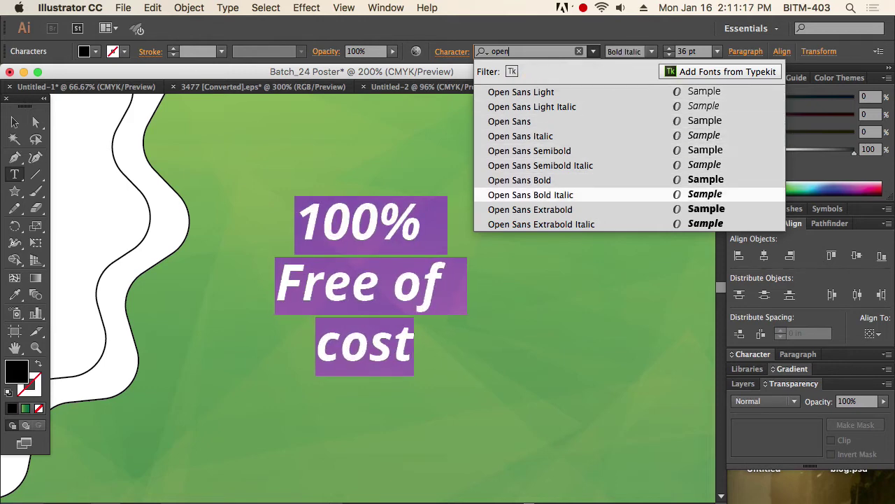
pyautogui.press('Up')
pyautogui.press('Down')
pyautogui.press('Down')
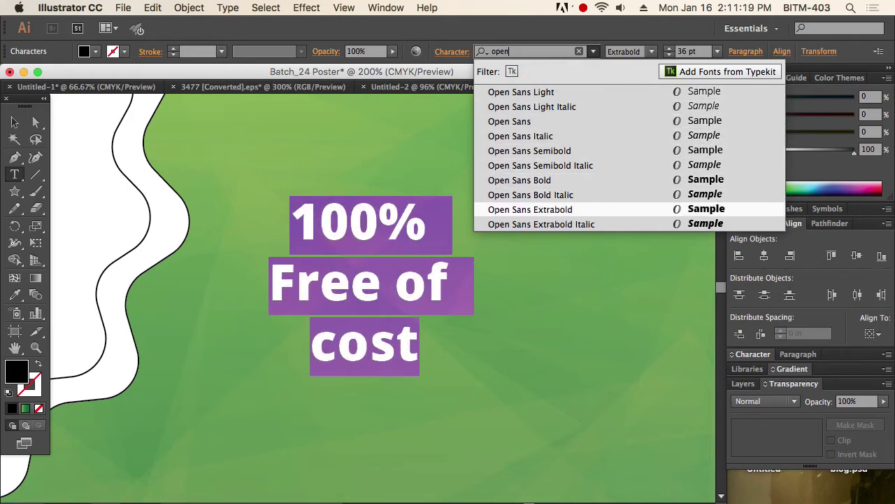
pyautogui.press('Return')
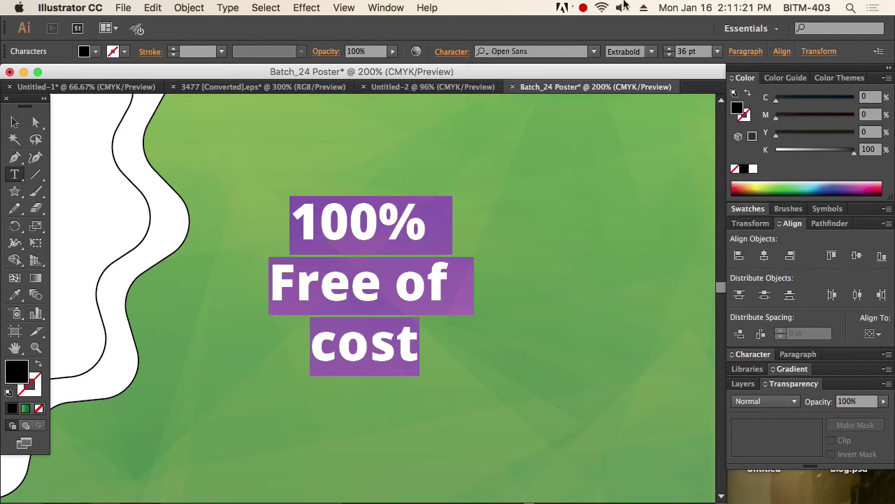
# Fill the text with a dark green of about C 90, M 40, Y 99, K 42 and deselect it.
pyautogui.click(760, 212)
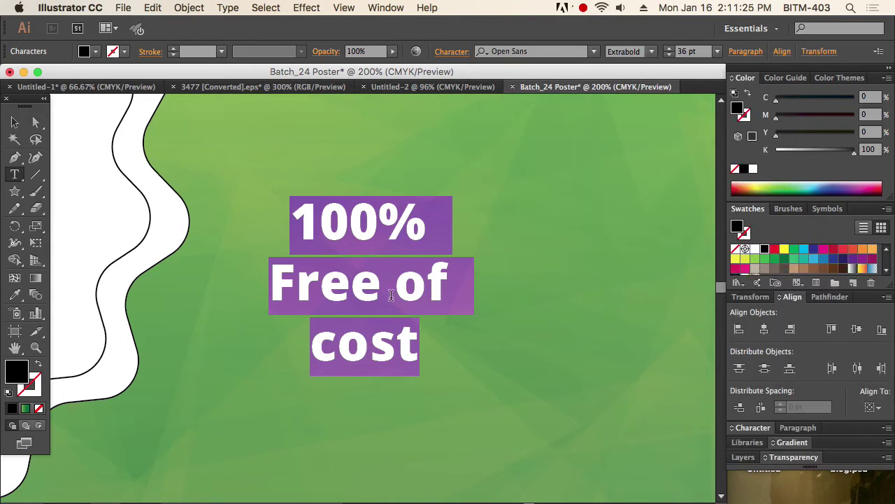
pyautogui.click(785, 259)
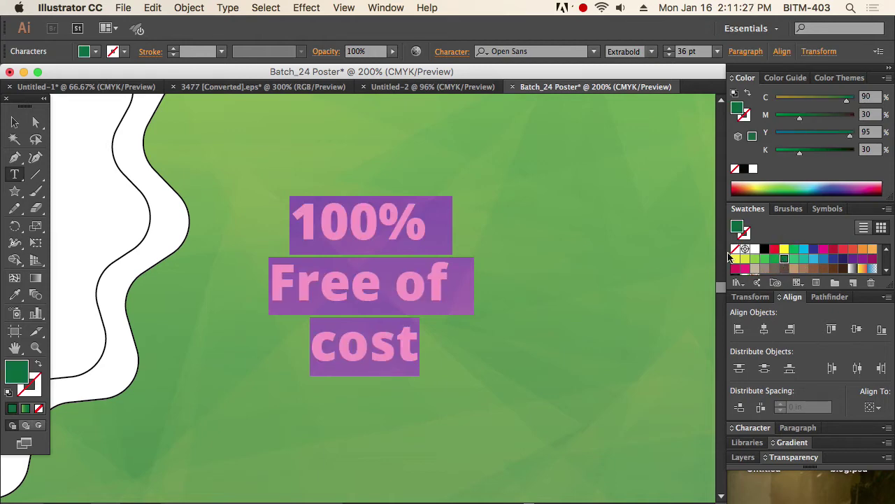
pyautogui.doubleClick(21, 373)
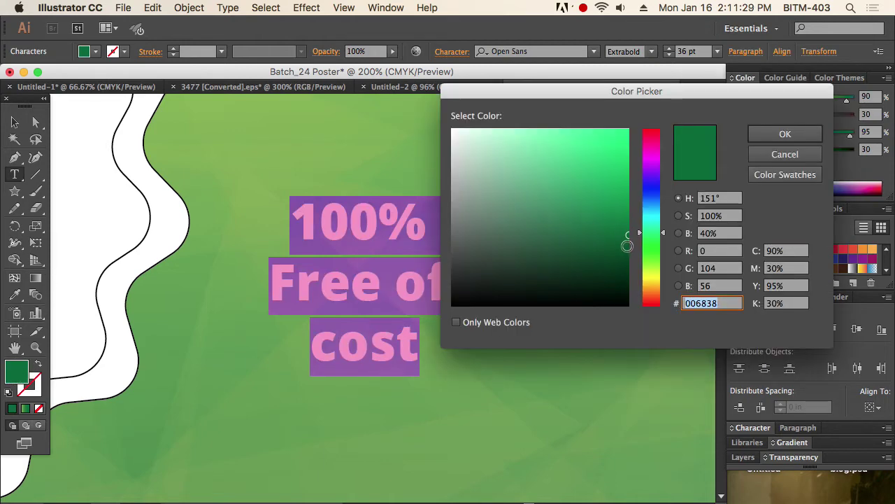
pyautogui.click(628, 249)
pyautogui.click(798, 134)
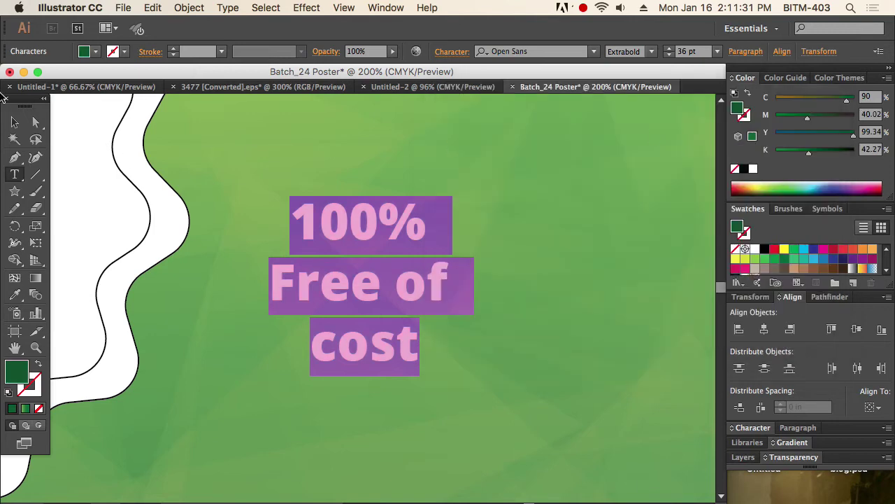
pyautogui.click(17, 123)
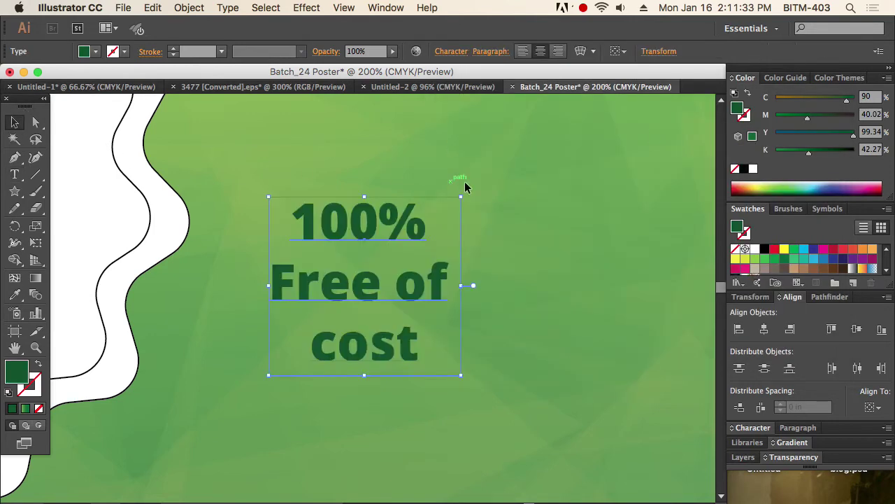
pyautogui.click(464, 186)
# Move the "100% Free of cost" text onto the white badge and scale it up proportionally to fill the inner star.
pyautogui.keyDown('alt'); pyautogui.keyDown('super'); pyautogui.click(429, 241); pyautogui.keyUp('super'); pyautogui.keyUp('alt')
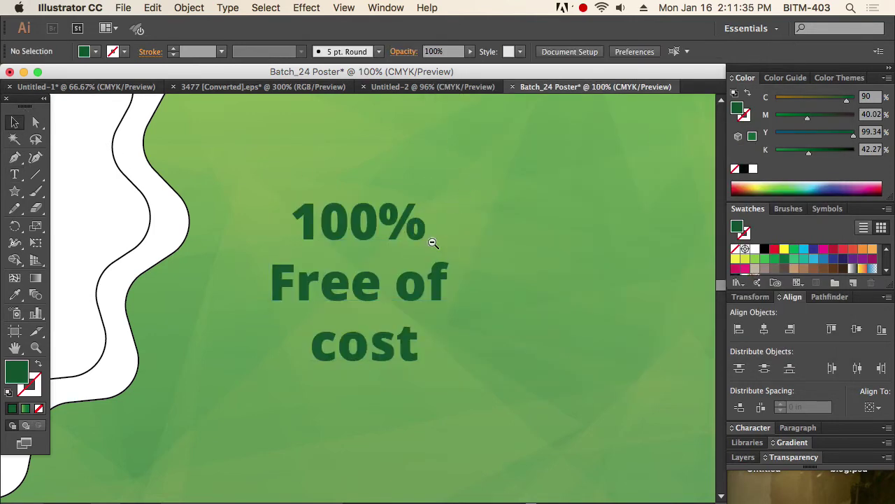
pyautogui.moveTo(300, 258); pyautogui.dragTo(473, 200)
pyautogui.moveTo(502, 238)
pyautogui.mouseDown()
pyautogui.moveTo(210, 187)
pyautogui.moveTo(206, 148)
pyautogui.mouseUp()
pyautogui.moveTo(338, 220); pyautogui.dragTo(428, 247)
pyautogui.moveTo(341, 261); pyautogui.dragTo(403, 315)
pyautogui.moveTo(278, 151)
pyautogui.mouseDown()
pyautogui.moveTo(333, 166)
pyautogui.moveTo(333, 175)
pyautogui.mouseUp()
pyautogui.click(515, 223)
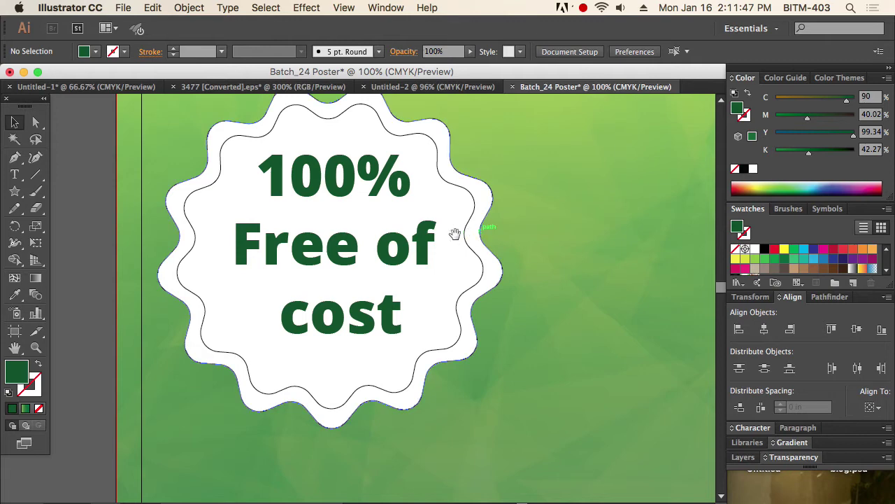
# Nudge the text slightly upward within the badge to center it and deselect it.
pyautogui.press('super+minus')
pyautogui.press('super+minus')
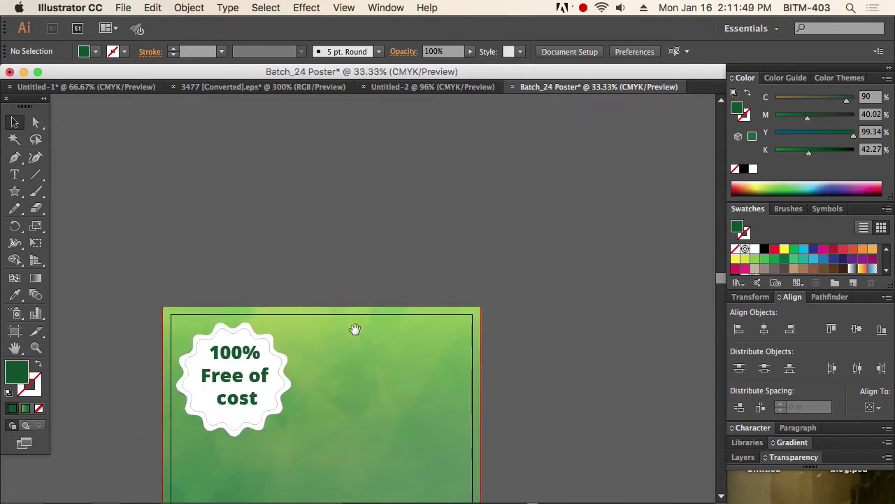
pyautogui.moveTo(354, 329); pyautogui.dragTo(406, 194)
pyautogui.moveTo(294, 212); pyautogui.dragTo(291, 217)
pyautogui.click(280, 220)
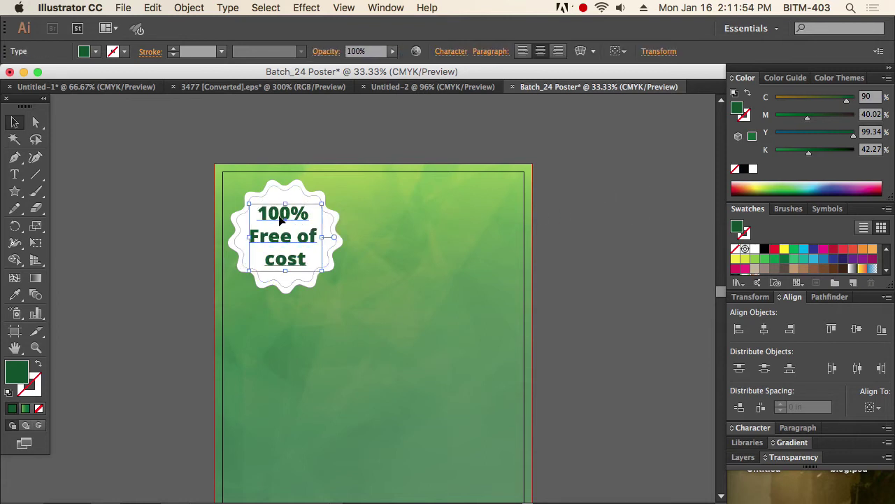
pyautogui.click(450, 242)
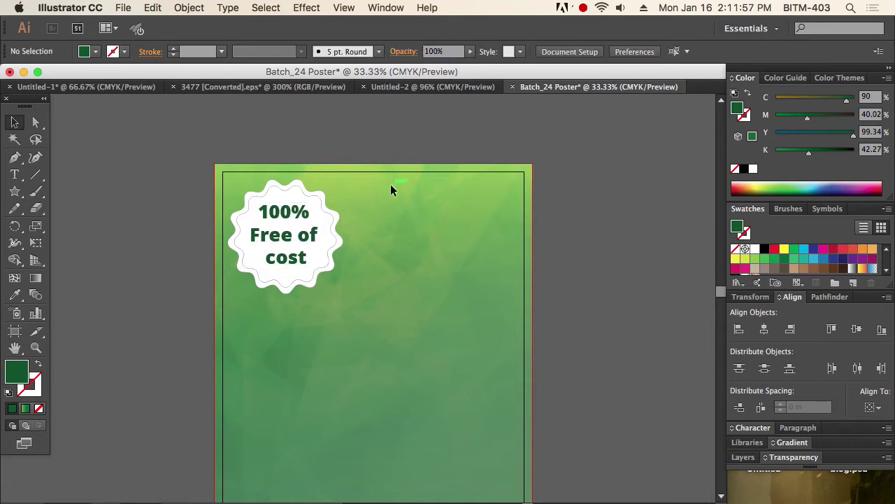
# Review the remaining flyer text in the TextEdit document, then return to the poster in Illustrator.
pyautogui.press('super+minus')
pyautogui.scroll(-5, 385, 228)
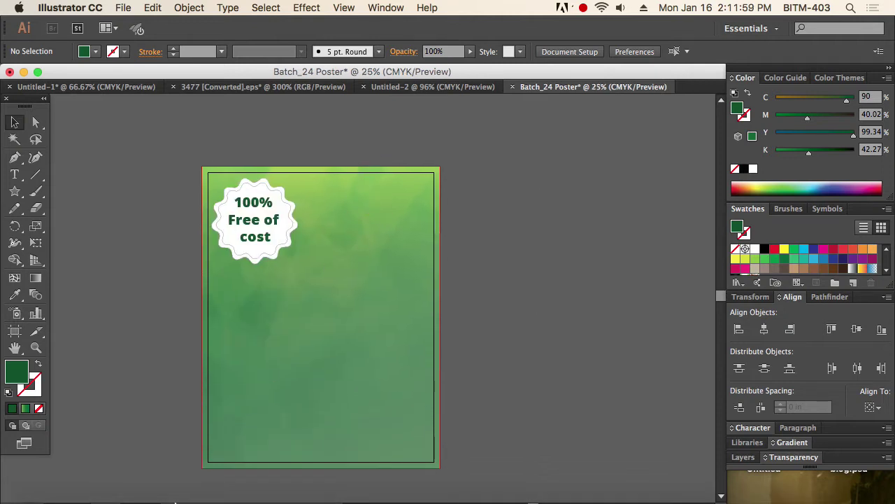
pyautogui.moveTo(470, 498)
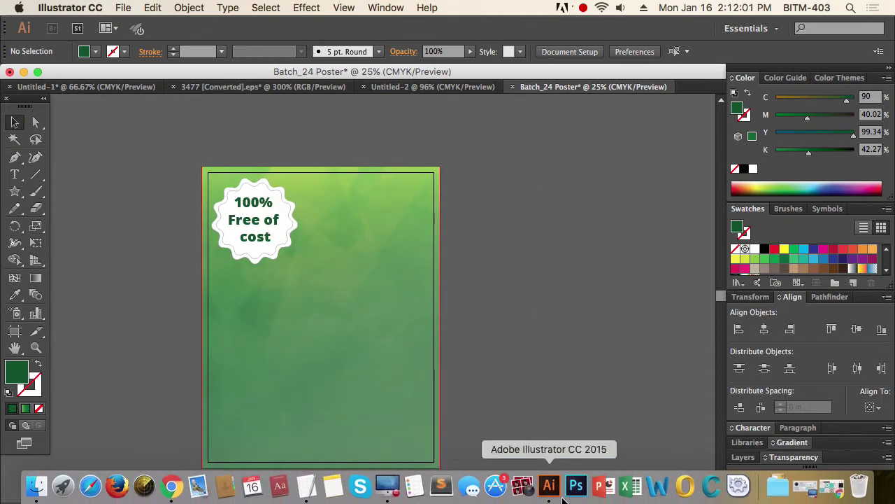
pyautogui.click(23, 72)
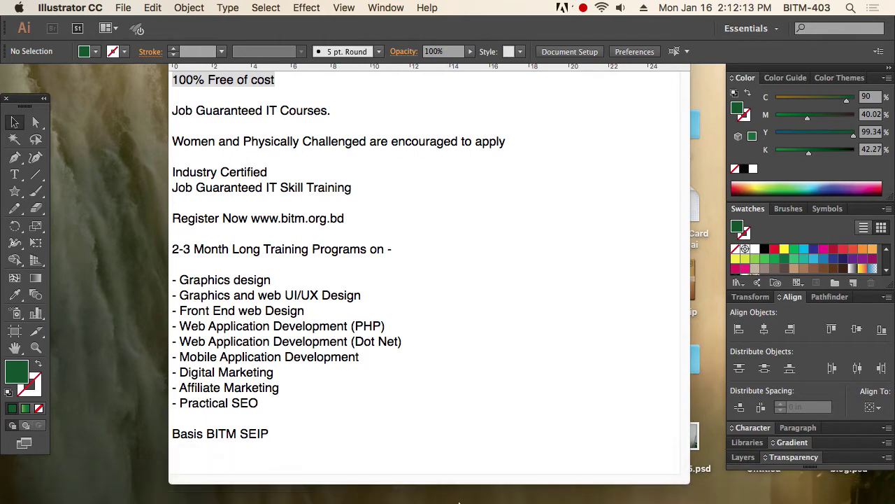
pyautogui.click(540, 491)
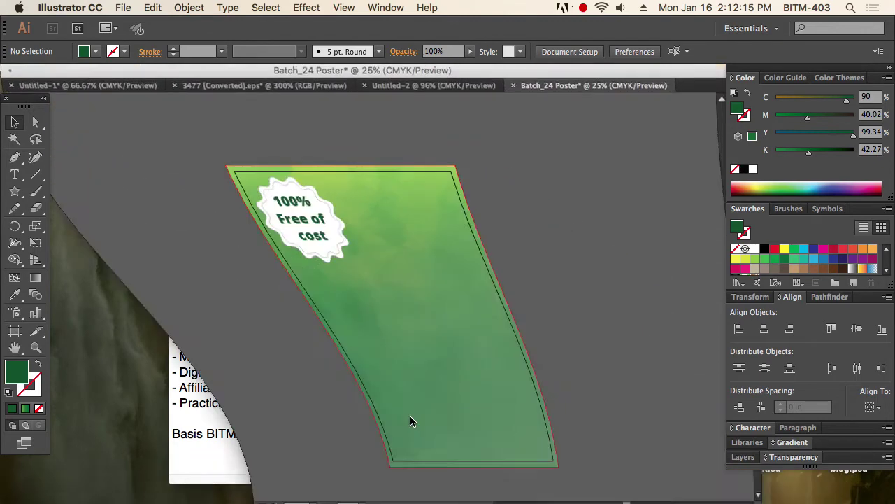
# Draw a thin dark green horizontal rectangle from the badge's upper-right edge across just over half the poster's width.
pyautogui.click(333, 210)
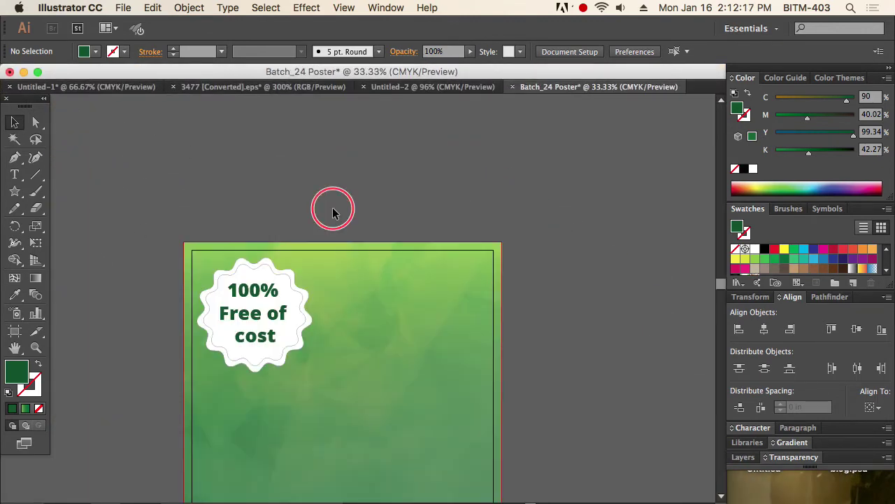
pyautogui.click(299, 170)
pyautogui.moveTo(15, 192); pyautogui.dragTo(77, 189)
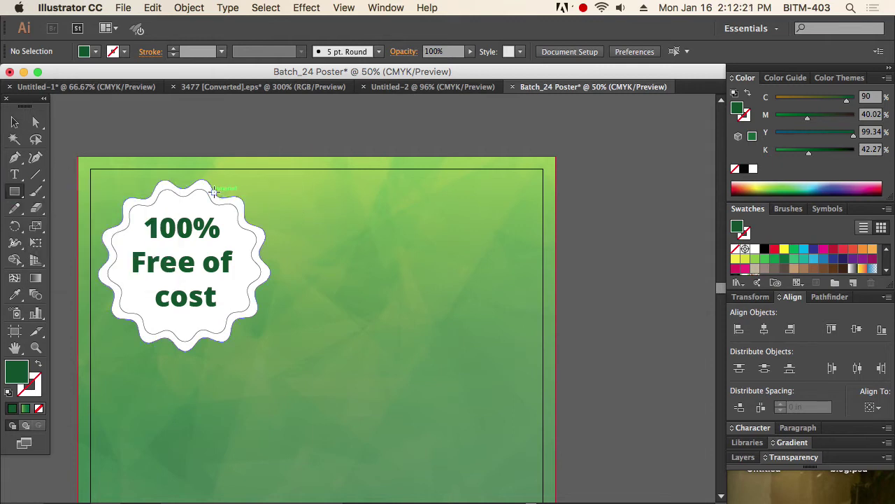
pyautogui.moveTo(208, 189); pyautogui.dragTo(463, 212)
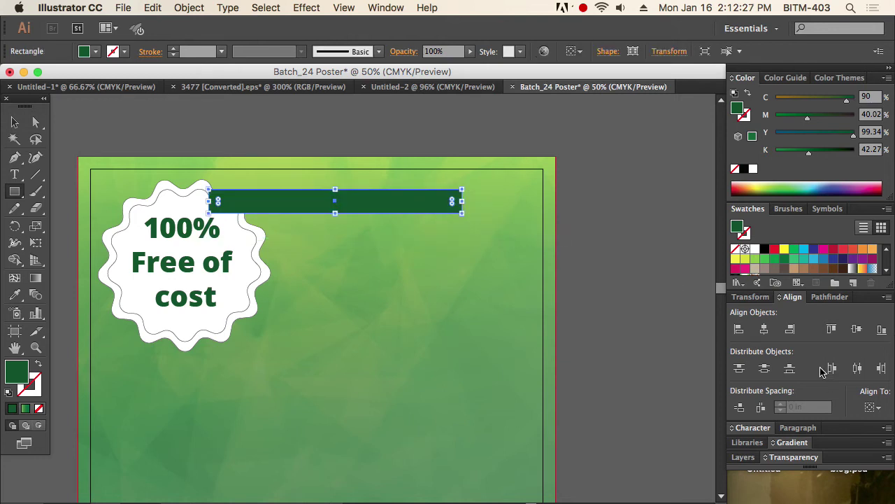
# Set the green bar's opacity to 50%.
pyautogui.click(800, 459)
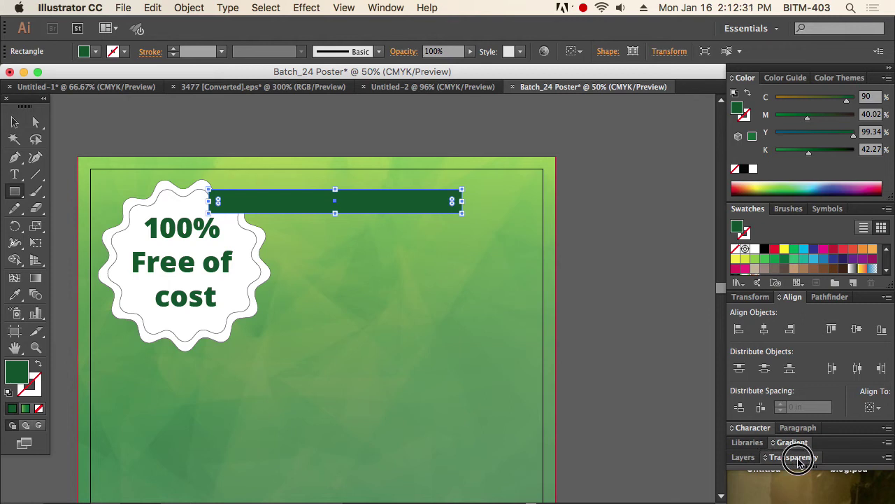
pyautogui.click(859, 360)
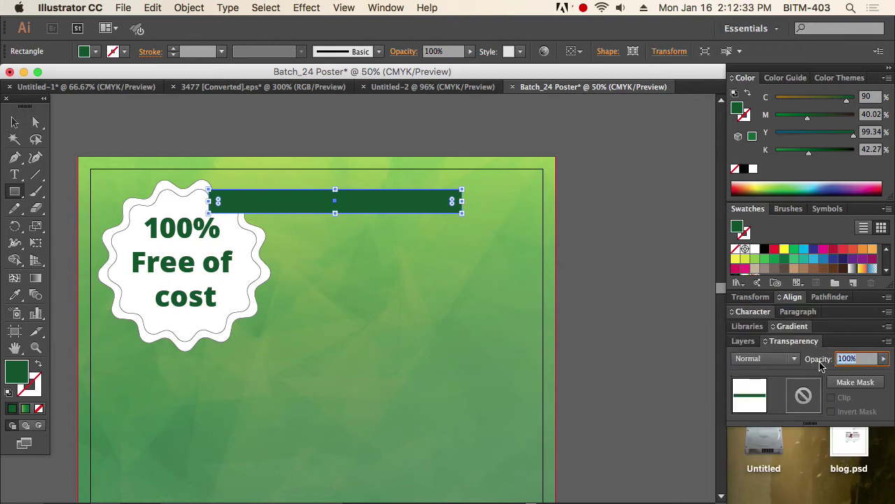
pyautogui.write('50')
pyautogui.press('Return')
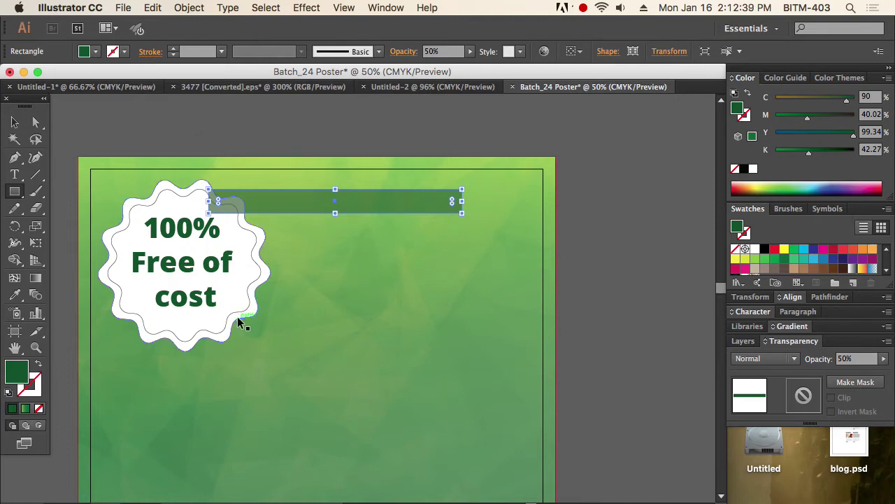
# Arrange the bar behind the star badge but in front of the background pattern, and deselect it.
pyautogui.press('super+bracketleft')
pyautogui.press('super+bracketleft')
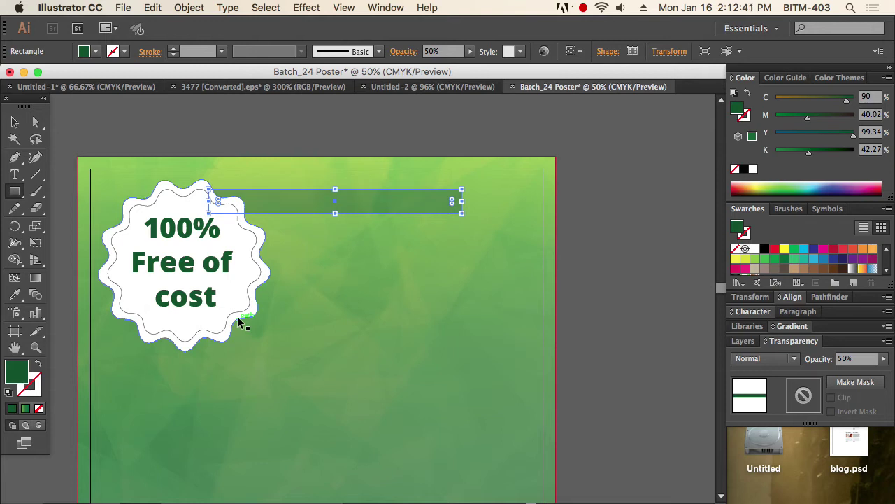
pyautogui.press('super+bracketright')
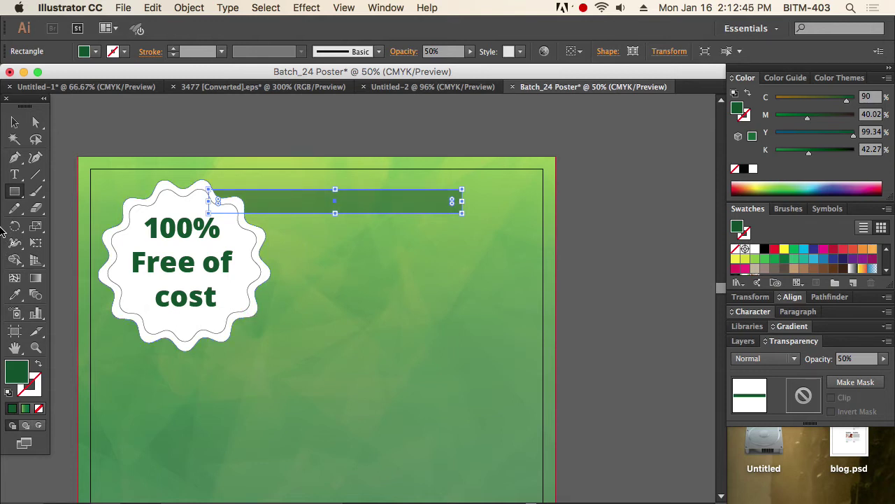
pyautogui.click(16, 123)
pyautogui.click(284, 140)
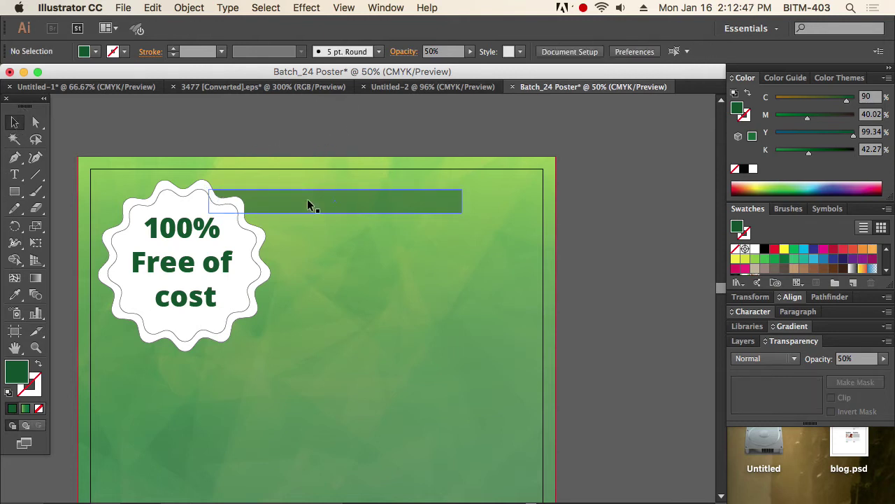
# Duplicate the translucent bar into a downward stack of four, each offset slightly right, and stretch the stack taller.
pyautogui.click(350, 203)
pyautogui.moveTo(384, 208); pyautogui.dragTo(421, 262)
pyautogui.click(156, 136)
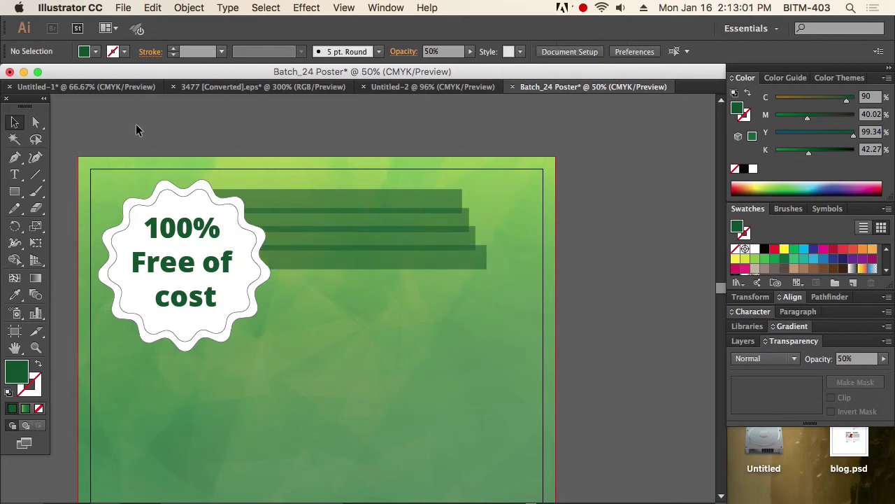
pyautogui.moveTo(520, 179); pyautogui.dragTo(344, 285)
pyautogui.click(397, 339)
# Scale the white star badge shape down to roughly four-fifths of its size, keeping its proportions.
pyautogui.click(221, 328)
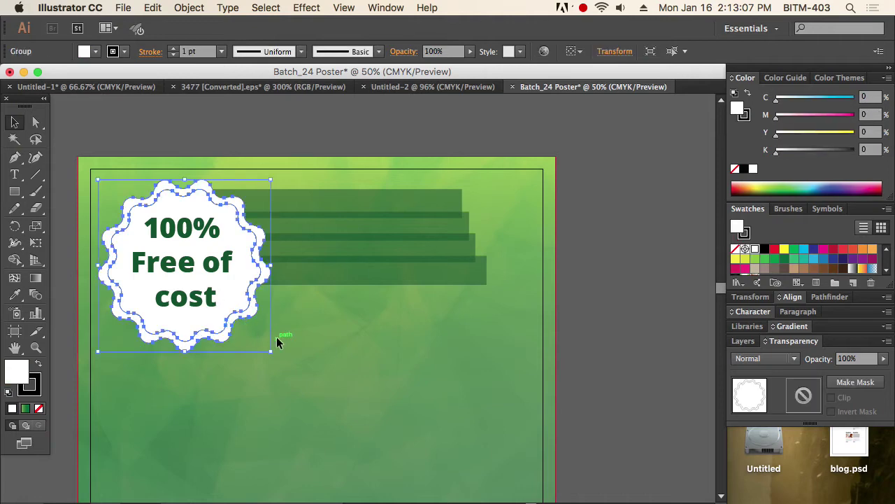
pyautogui.moveTo(276, 351)
pyautogui.mouseDown()
pyautogui.moveTo(252, 314)
pyautogui.moveTo(263, 323)
pyautogui.mouseUp()
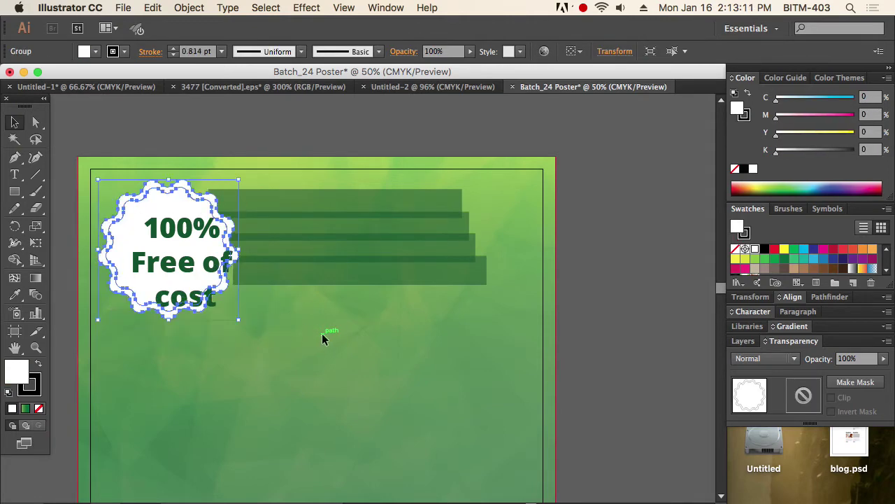
pyautogui.click(334, 344)
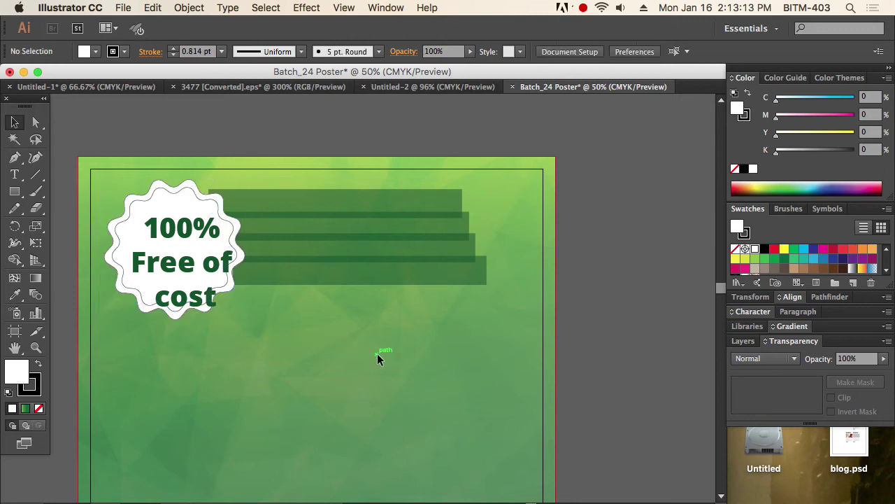
# Shift the "100% Free of cost" text left and up and scale it down to fit centred inside the star badge.
pyautogui.click(208, 270)
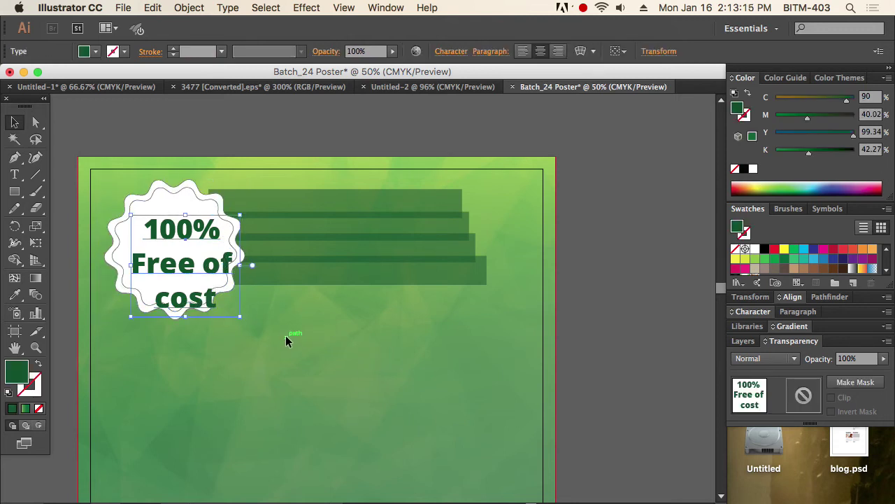
pyautogui.click(283, 342)
pyautogui.click(198, 250)
pyautogui.press('Left')
pyautogui.press('Left')
pyautogui.press('Left')
pyautogui.press('Left')
pyautogui.press('Left')
pyautogui.press('Left')
pyautogui.press('Left')
pyautogui.press('Left')
pyautogui.press('Up')
pyautogui.press('Up')
pyautogui.press('Up')
pyautogui.press('Up')
pyautogui.press('Up')
pyautogui.press('Up')
pyautogui.click(237, 309)
pyautogui.moveTo(237, 308); pyautogui.dragTo(221, 297)
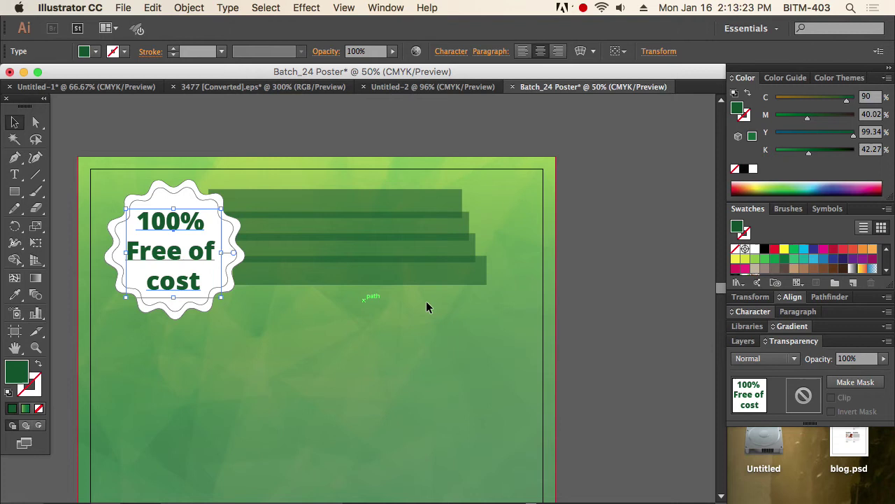
pyautogui.click(599, 280)
pyautogui.click(186, 236)
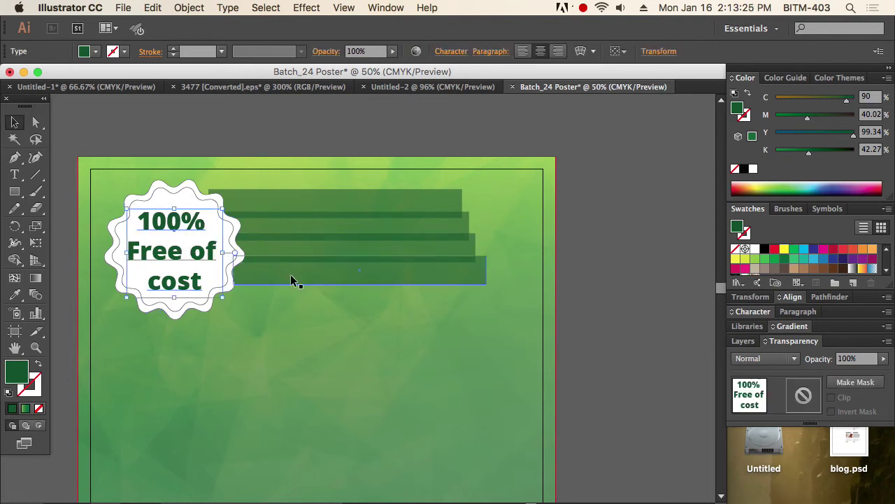
pyautogui.click(588, 261)
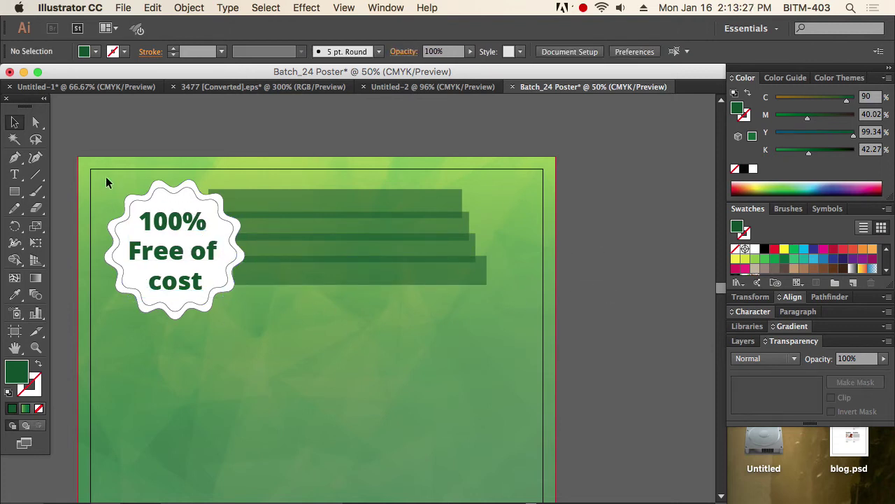
# Nudge the star badge together with its text slightly right and up, and deselect them.
pyautogui.moveTo(112, 183); pyautogui.dragTo(231, 315)
pyautogui.hotkey('shift', 'Right')
pyautogui.hotkey('shift', 'Up')
pyautogui.hotkey('shift', 'Up')
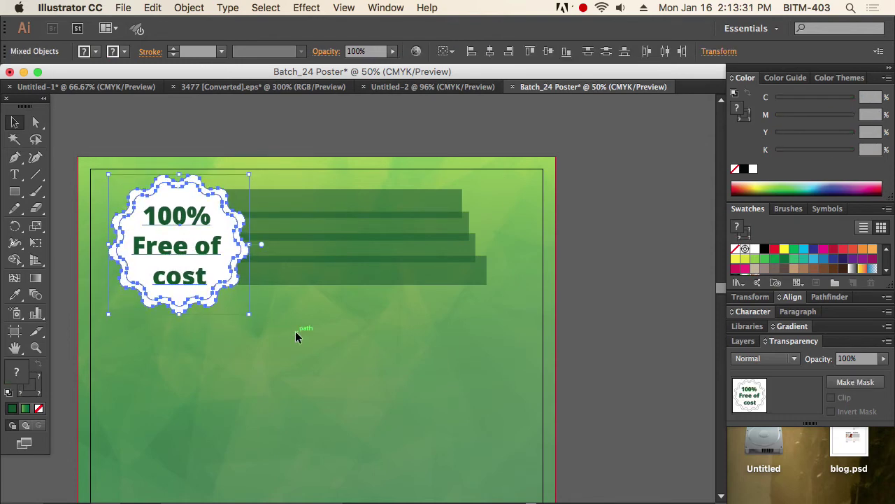
pyautogui.press('shift+super+a')
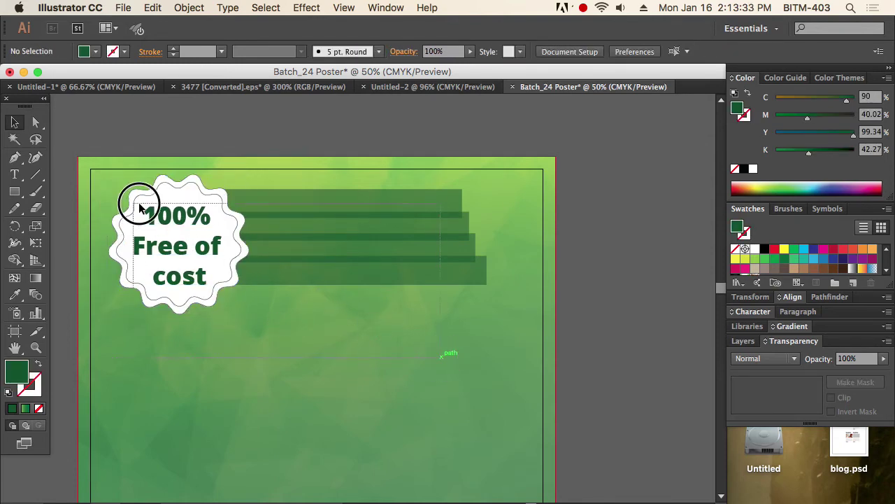
# Nudge the badge and bars down together, and lower the four bars slightly more so they sit beside the badge's middle.
pyautogui.moveTo(119, 200); pyautogui.dragTo(300, 244)
pyautogui.click(409, 384)
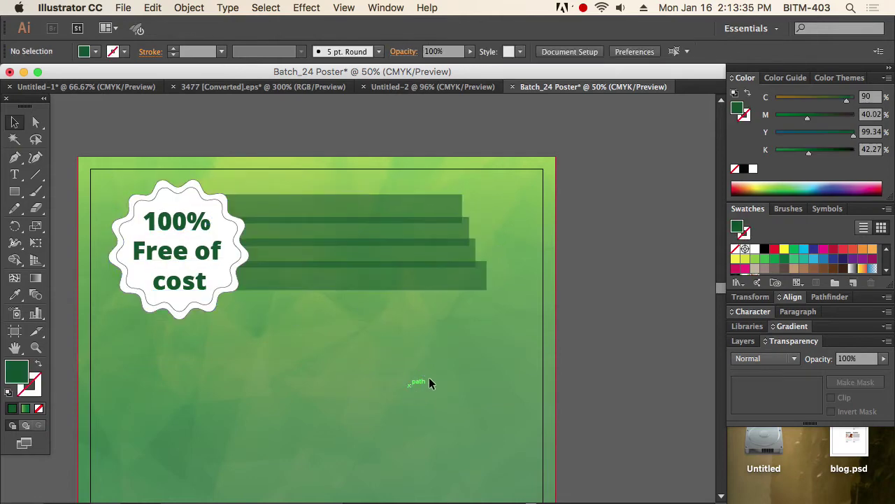
pyautogui.click(360, 206)
pyautogui.hotkey('shift', 'Down')
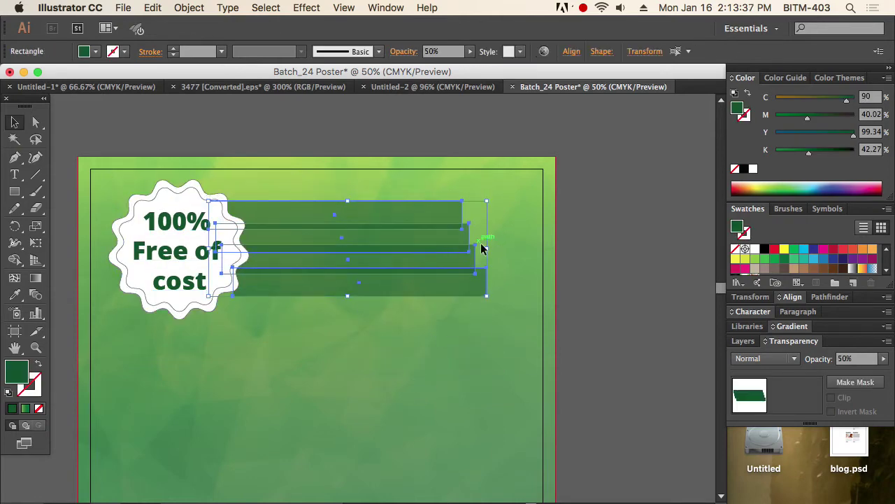
pyautogui.click(572, 224)
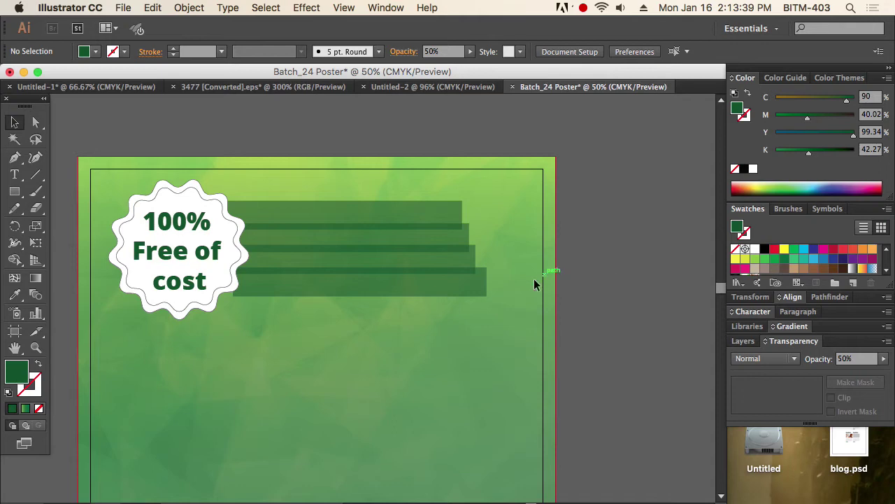
# Extend the lowest bar's left end so it reaches behind the star badge, and deselect it.
pyautogui.click(413, 297)
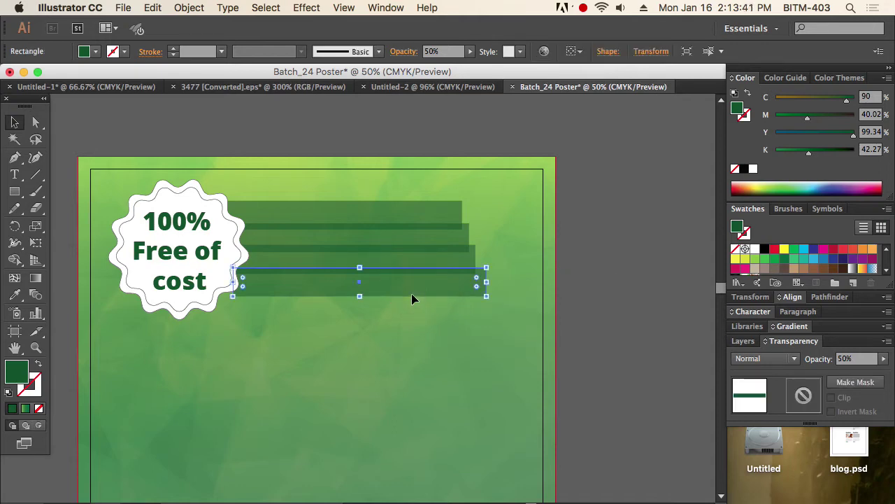
pyautogui.moveTo(233, 282); pyautogui.dragTo(216, 282)
pyautogui.click(582, 241)
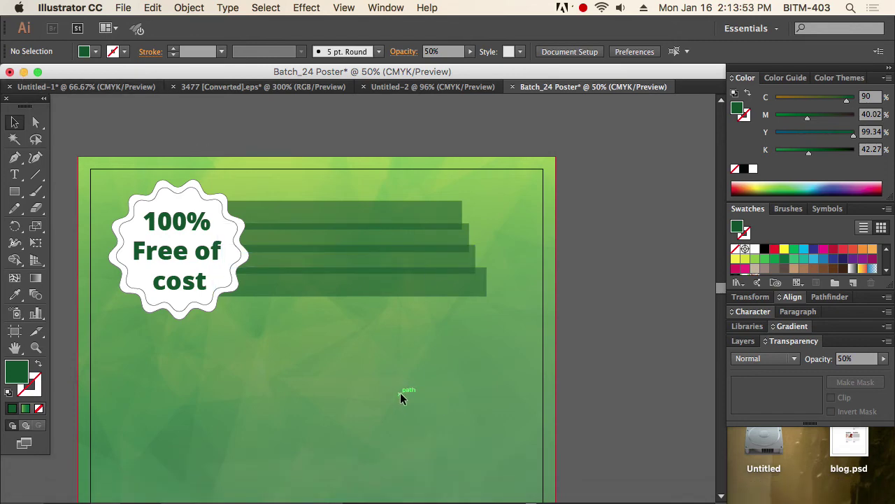
# Copy the line "Job Guaranteed IT Courses." from the flyer content document in TextEdit and return to the poster in Illustrator.
pyautogui.press('super+Tab')
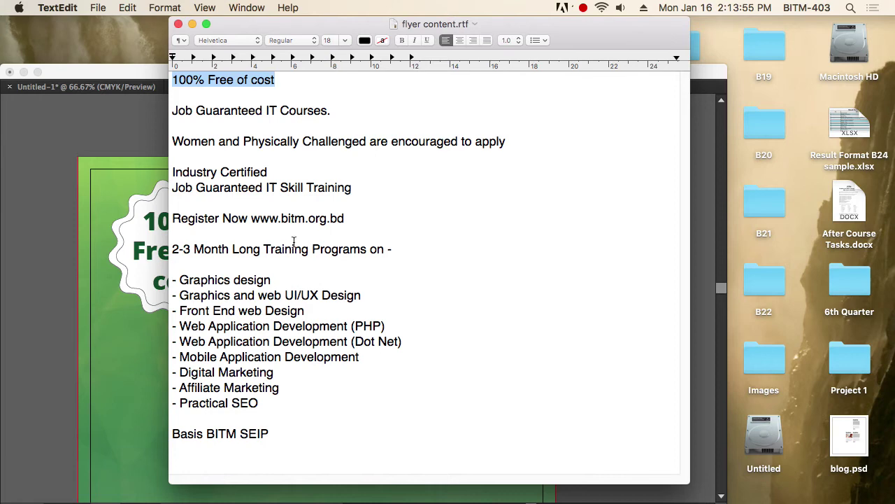
pyautogui.moveTo(173, 111); pyautogui.dragTo(336, 104)
pyautogui.press('super+c')
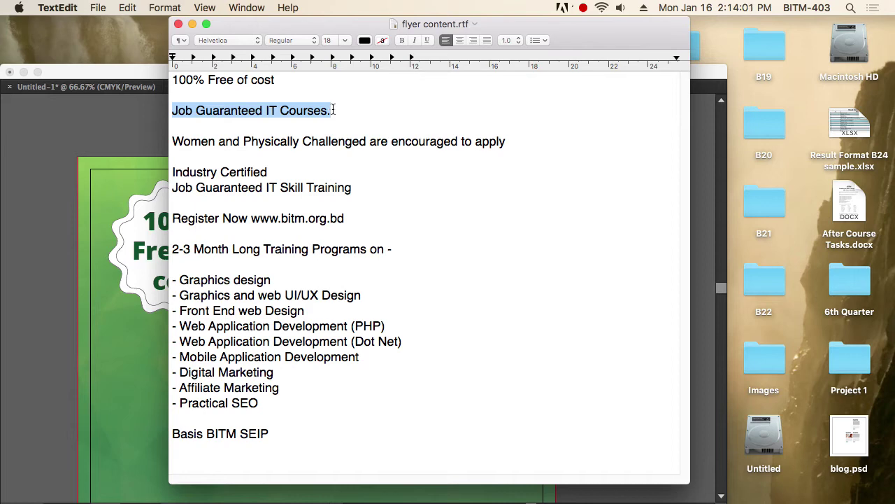
pyautogui.press('super+Tab')
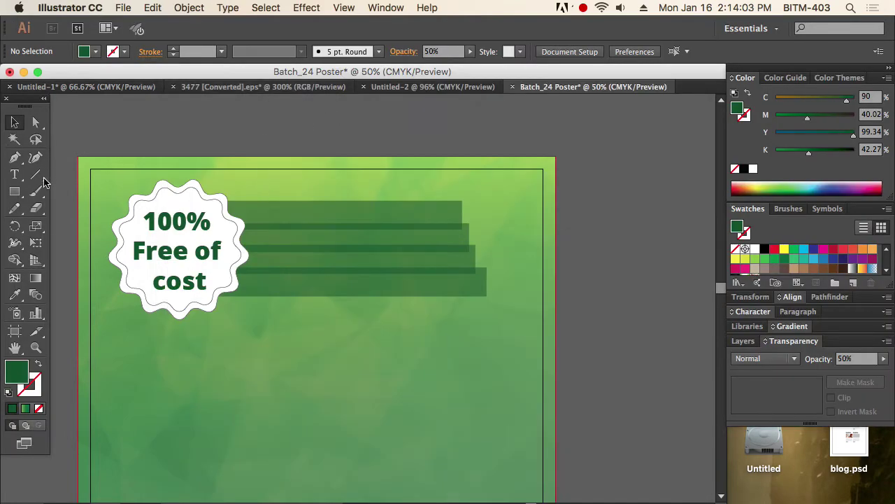
pyautogui.click(16, 175)
pyautogui.press('Escape')
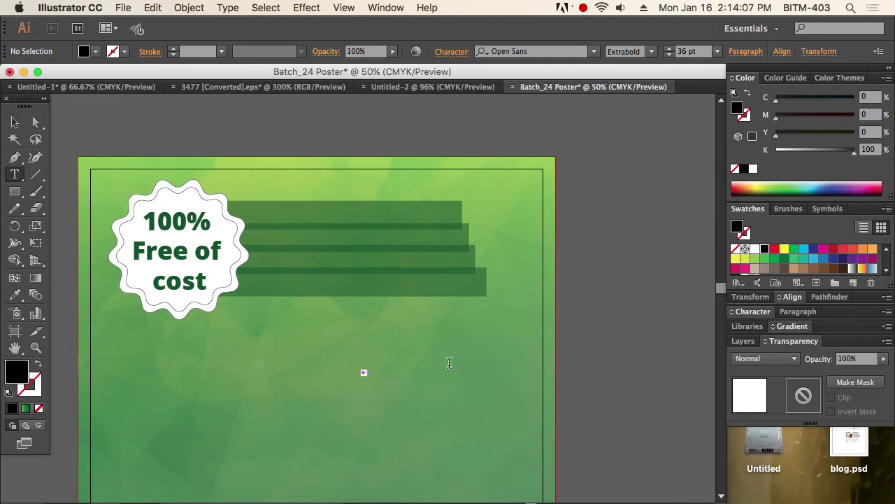
pyautogui.click(14, 123)
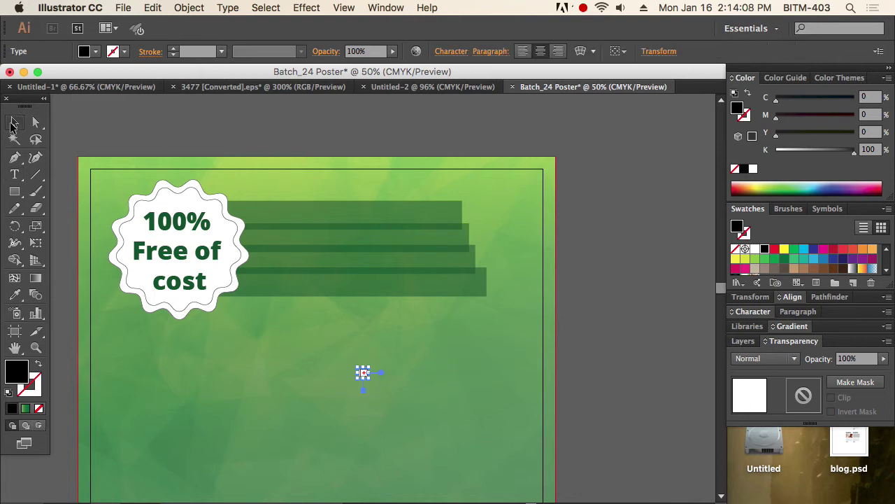
pyautogui.click(224, 258)
pyautogui.press('super+a')
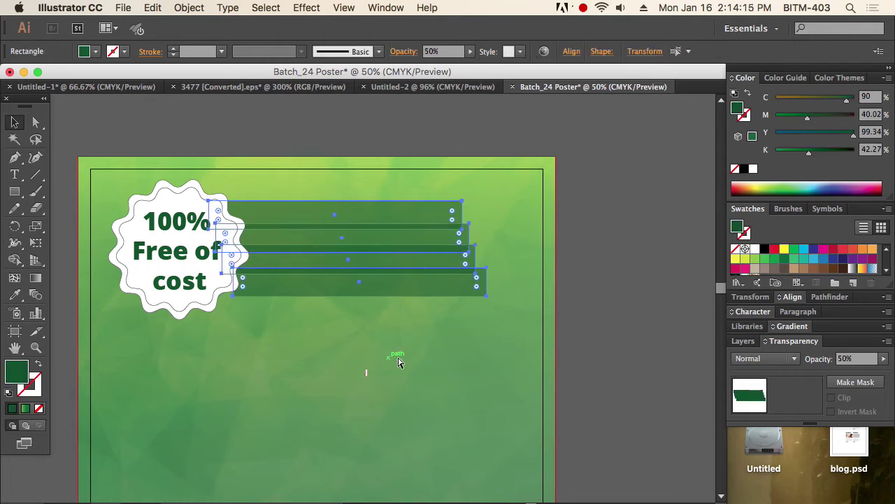
pyautogui.press('super+z')
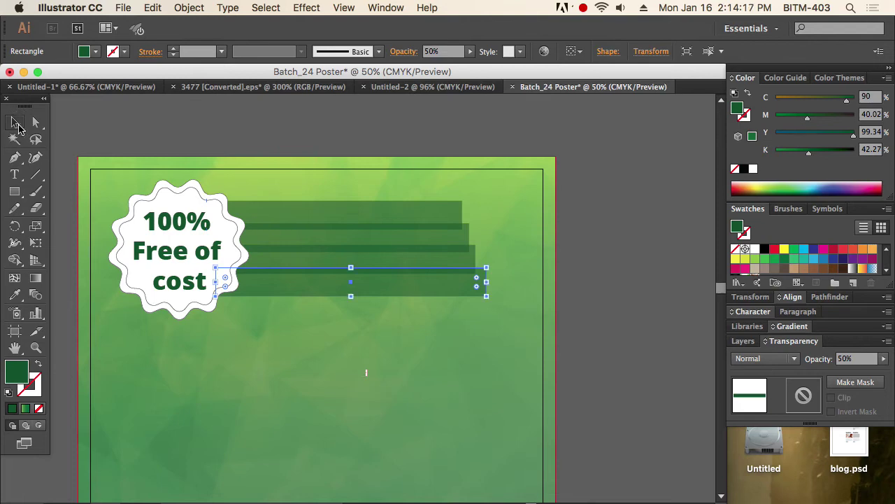
pyautogui.press('super+shift+a')
pyautogui.click(366, 375)
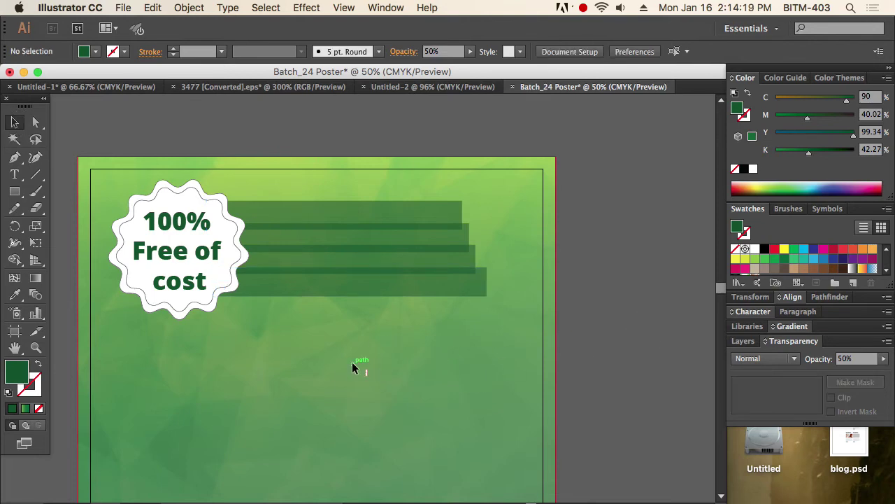
# Paste "Job Guaranteed IT Courses." as a new text line on the poster and place it just below the bars.
pyautogui.keyDown('super'); pyautogui.click(373, 378); pyautogui.keyUp('super')
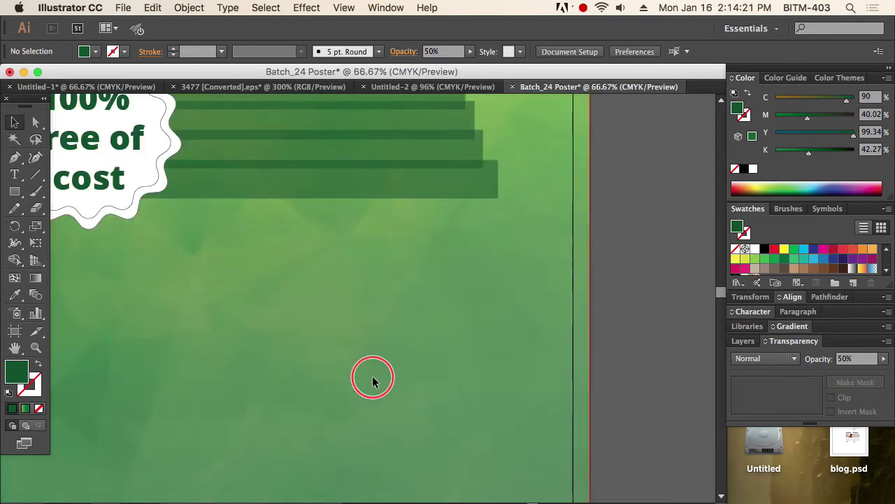
pyautogui.keyDown('super'); pyautogui.click(373, 378); pyautogui.keyUp('super')
pyautogui.keyDown('alt'); pyautogui.keyDown('super'); pyautogui.click(333, 309); pyautogui.keyUp('super'); pyautogui.keyUp('alt')
pyautogui.keyDown('alt'); pyautogui.keyDown('super'); pyautogui.click(332, 309); pyautogui.keyUp('super'); pyautogui.keyUp('alt')
pyautogui.keyDown('alt'); pyautogui.keyDown('super'); pyautogui.click(332, 308); pyautogui.keyUp('super'); pyautogui.keyUp('alt')
pyautogui.keyDown('alt'); pyautogui.keyDown('super'); pyautogui.click(339, 295); pyautogui.keyUp('super'); pyautogui.keyUp('alt')
pyautogui.keyDown('alt'); pyautogui.keyDown('super'); pyautogui.click(344, 290); pyautogui.keyUp('super'); pyautogui.keyUp('alt')
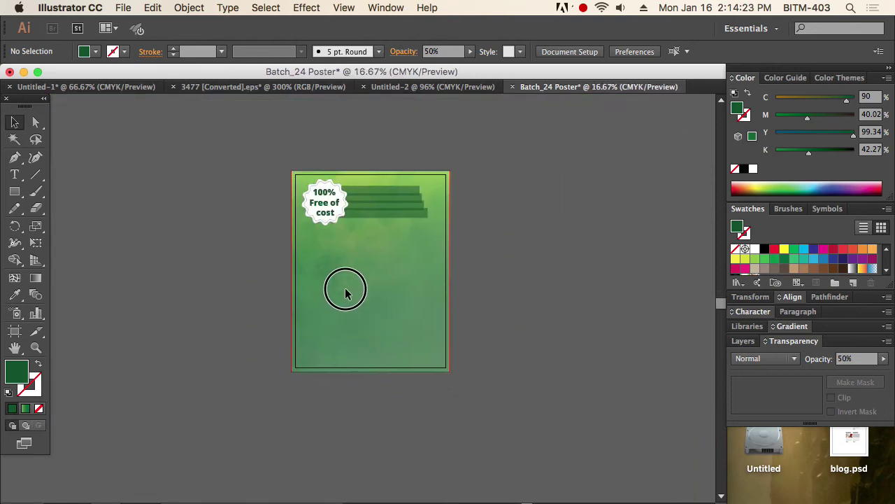
pyautogui.keyDown('super'); pyautogui.click(364, 266); pyautogui.keyUp('super')
pyautogui.keyDown('super'); pyautogui.click(359, 291); pyautogui.keyUp('super')
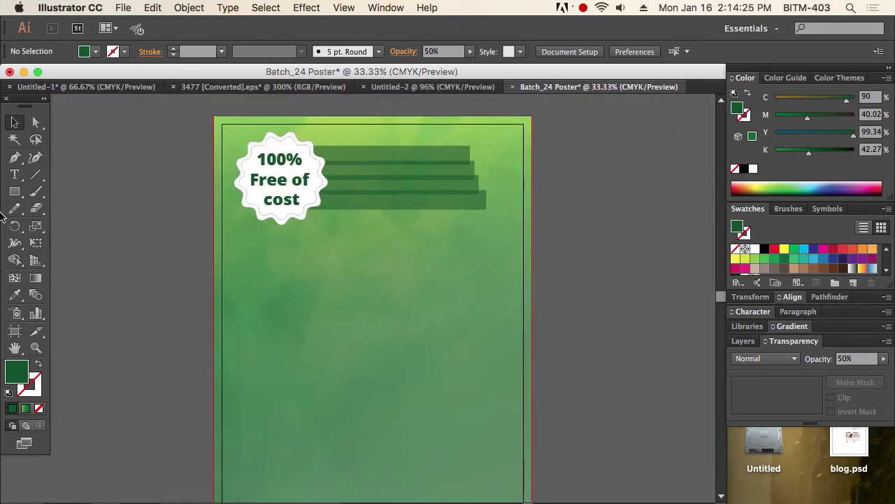
pyautogui.click(14, 173)
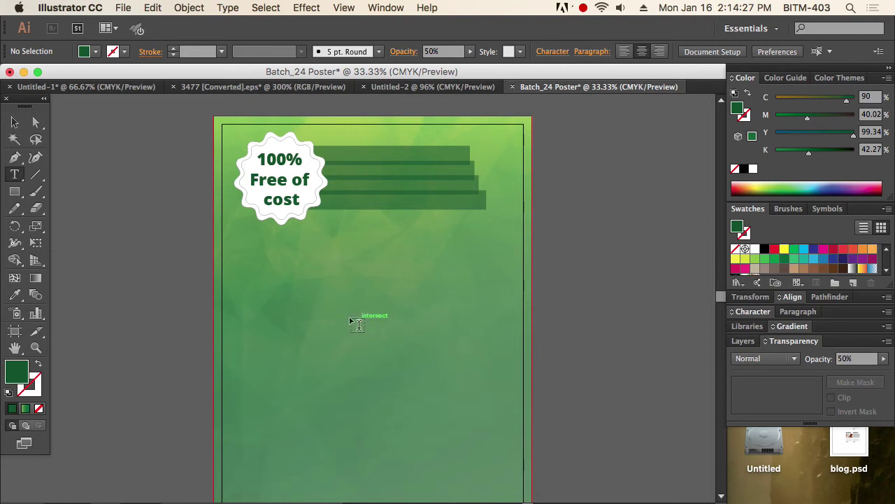
pyautogui.click(332, 285)
pyautogui.press('super+v')
pyautogui.keyDown('super'); pyautogui.click(124, 201); pyautogui.keyUp('super')
pyautogui.click(15, 121)
pyautogui.click(384, 280)
pyautogui.moveTo(373, 287); pyautogui.dragTo(401, 240)
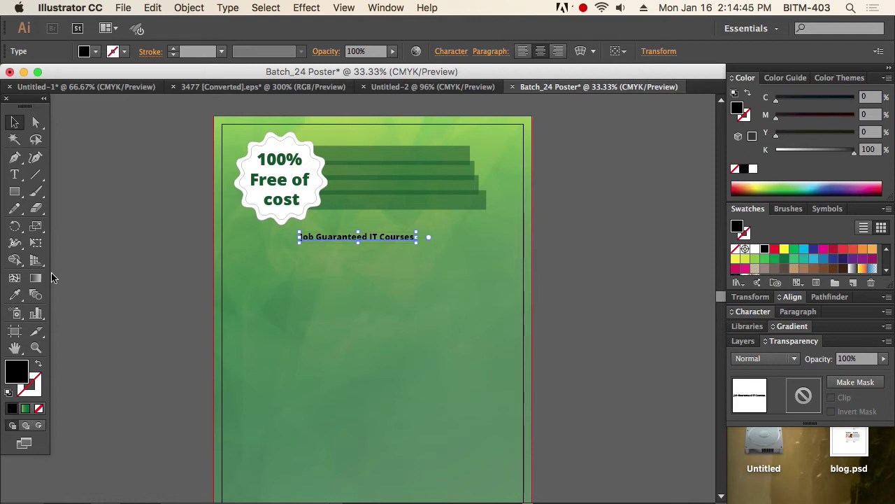
pyautogui.click(100, 261)
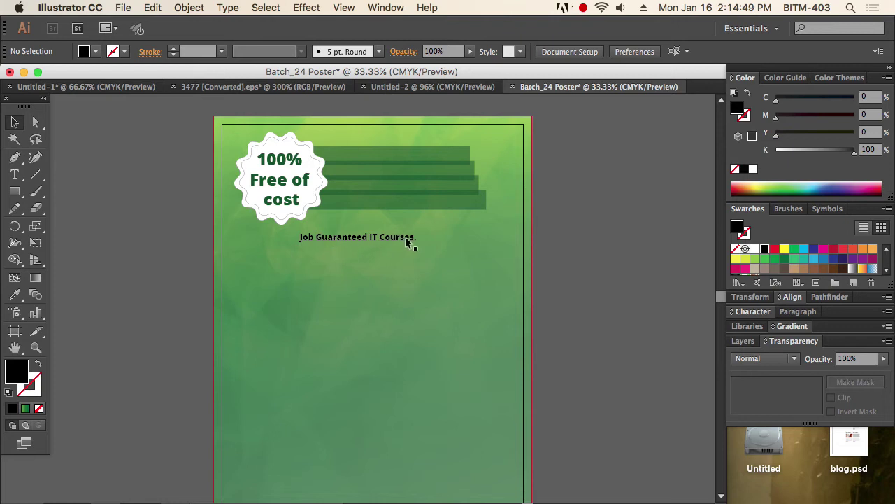
# Set the words "IT Courses." in the pasted line to the Regular style of Open Sans.
pyautogui.click(16, 176)
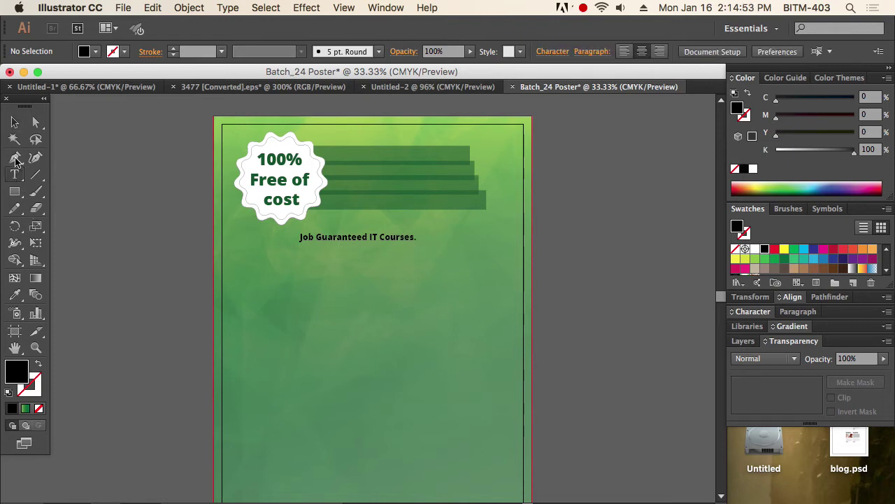
pyautogui.moveTo(301, 237); pyautogui.dragTo(418, 238)
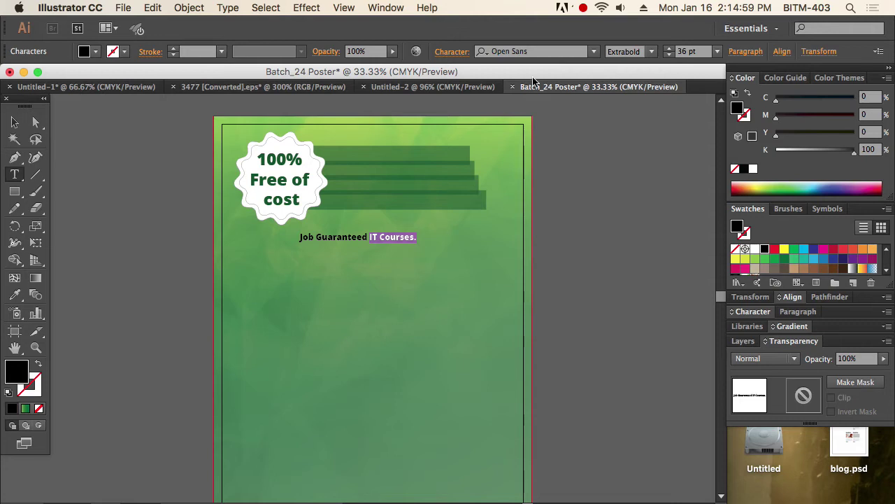
pyautogui.click(651, 52)
pyautogui.click(652, 96)
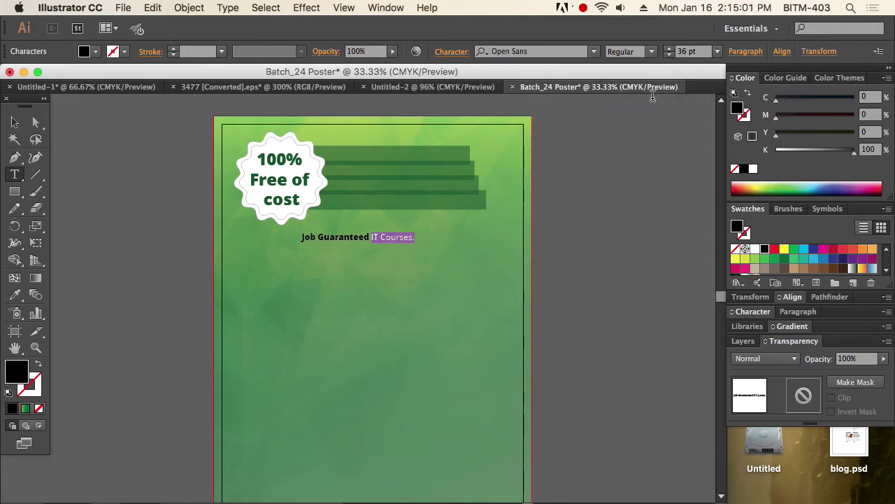
# Fill the words "Job Guaranteed" with pure yellow (Y 100) and select the whole text line as an object.
pyautogui.moveTo(302, 238); pyautogui.dragTo(370, 238)
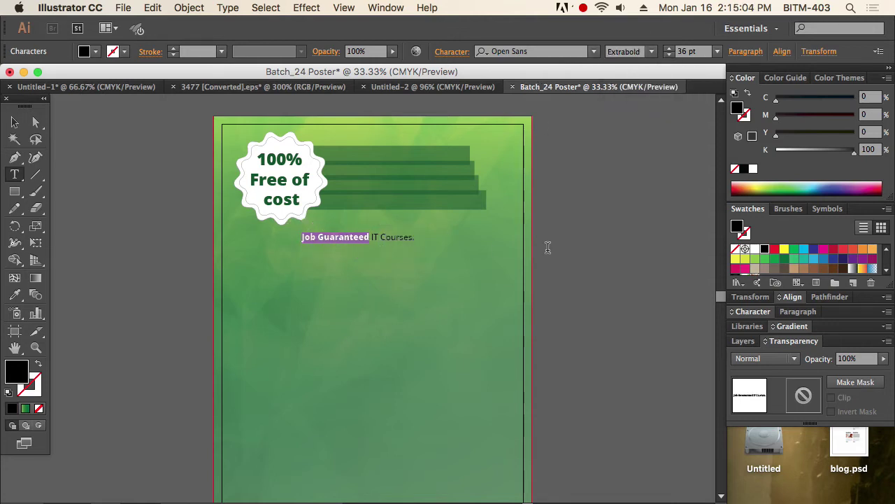
pyautogui.click(784, 250)
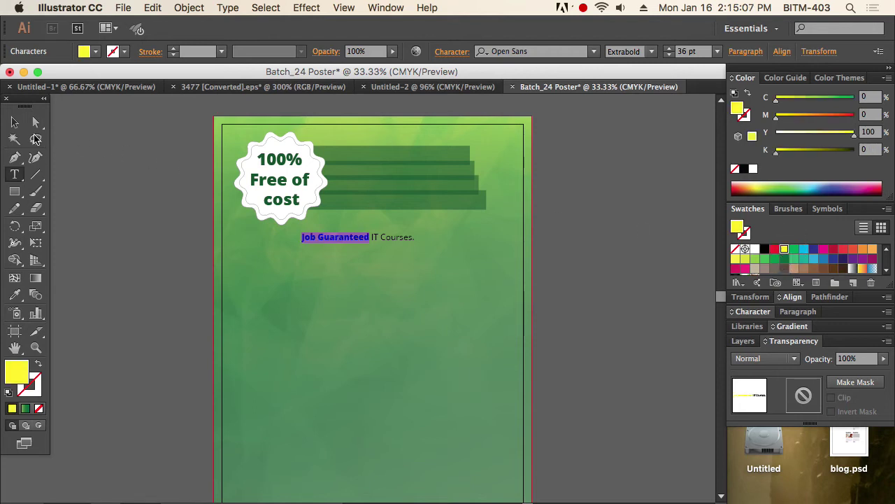
pyautogui.press('Escape')
pyautogui.click(385, 290)
pyautogui.click(359, 243)
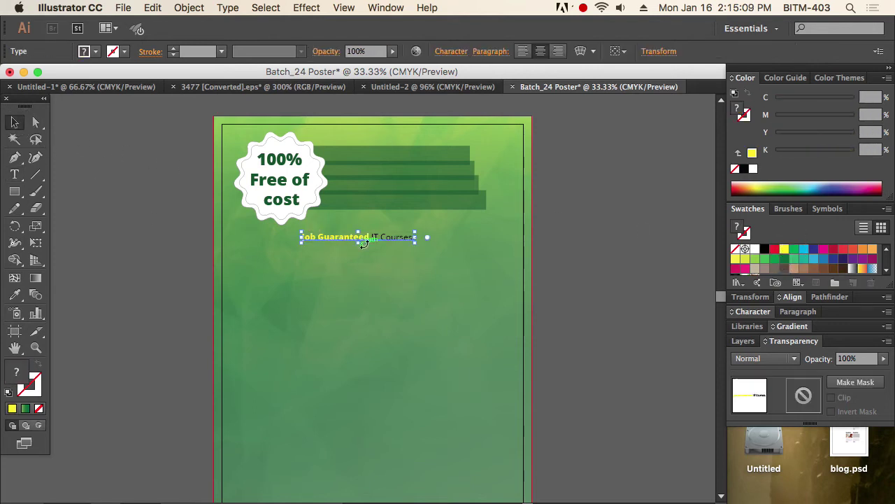
# Enlarge the "Job Guaranteed IT Courses." text line and move it onto the topmost bar beside the badge.
pyautogui.press('super+shift+period')
pyautogui.press('super+shift+period')
pyautogui.press('super+shift+period')
pyautogui.press('super+shift+period')
pyautogui.press('super+shift+period')
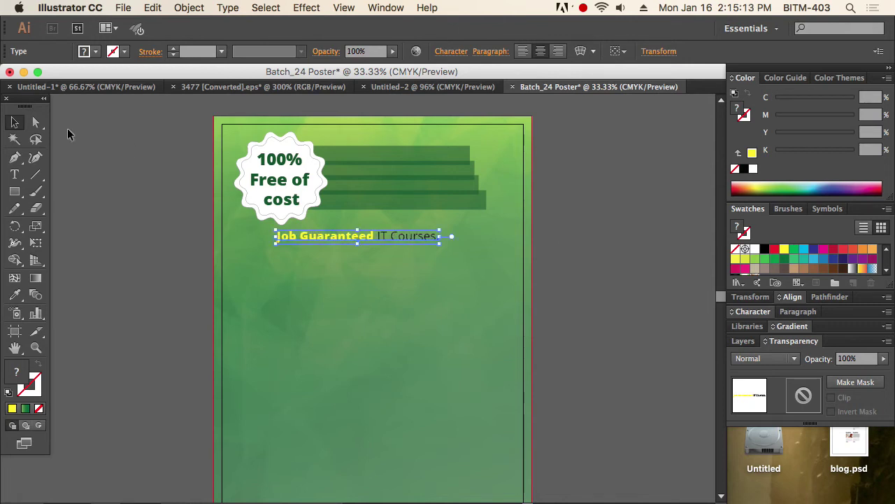
pyautogui.click(383, 245)
pyautogui.moveTo(384, 239); pyautogui.dragTo(428, 154)
# Reduce the font size of the "Job Guaranteed IT Courses." line until it fits within the topmost bar.
pyautogui.press('super+shift+comma')
pyautogui.press('super+shift+comma')
pyautogui.press('super+shift+comma')
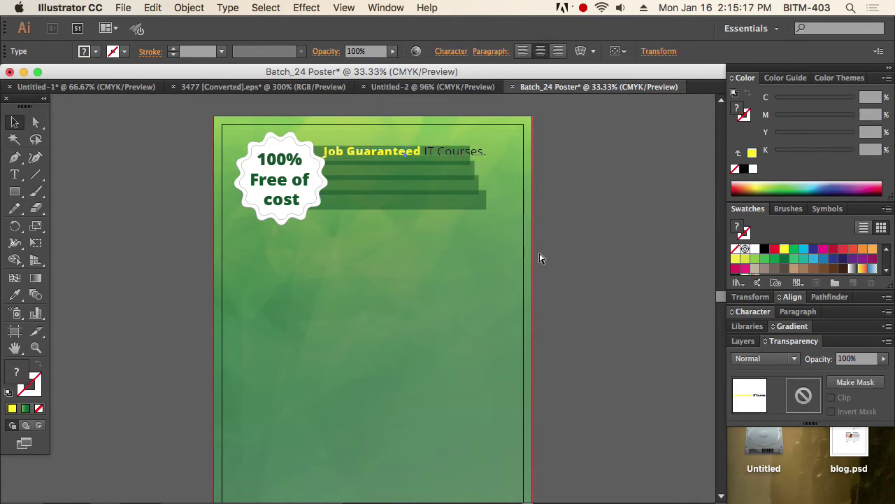
pyautogui.press('super+shift+comma')
pyautogui.press('super+shift+comma')
pyautogui.press('super+shift+comma')
pyautogui.press('super+shift+comma')
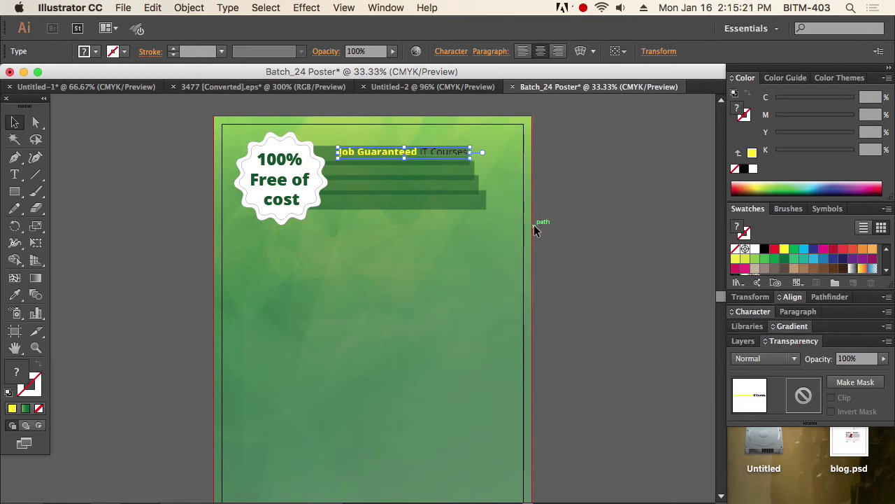
pyautogui.press('super+shift+a')
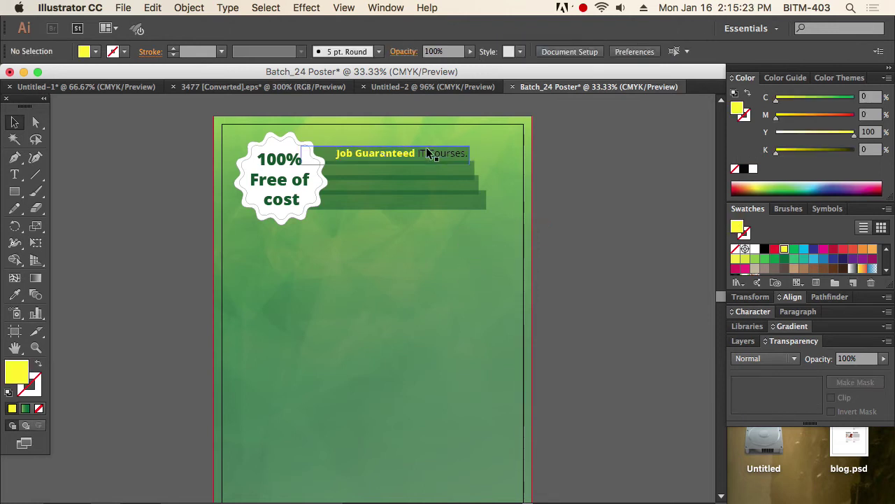
# Nudge the "Job Guaranteed IT Courses." line slightly left within the topmost bar.
pyautogui.click(425, 154)
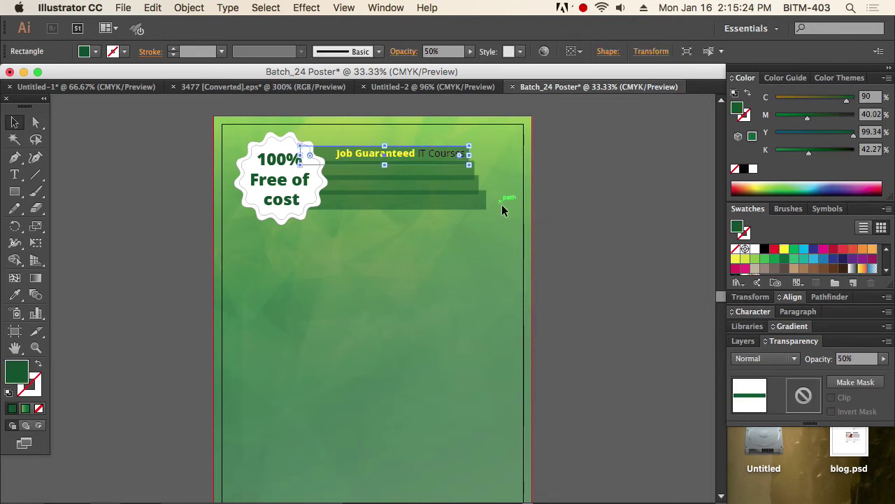
pyautogui.click(572, 211)
pyautogui.click(434, 157)
pyautogui.press('Left')
pyautogui.press('Left')
pyautogui.press('Left')
pyautogui.click(603, 205)
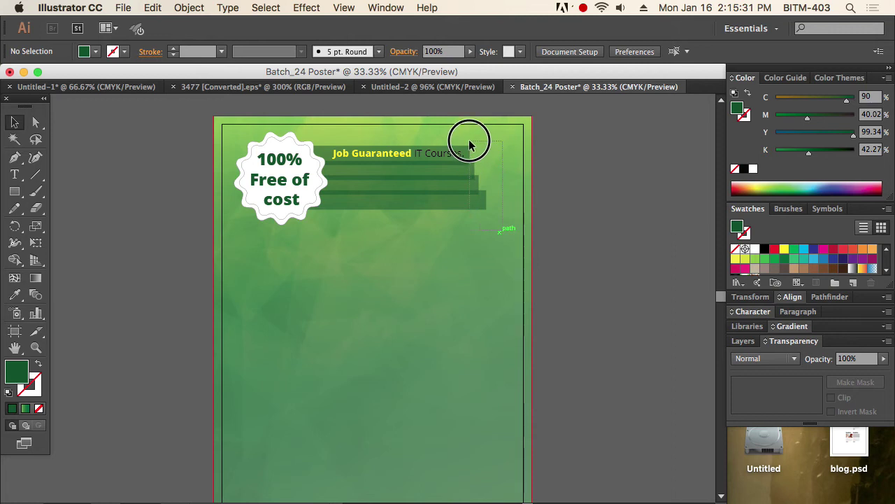
# Try to lengthen the four bars by moving their right ends toward the poster's right margin.
pyautogui.moveTo(469, 144); pyautogui.dragTo(510, 205)
pyautogui.moveTo(486, 177); pyautogui.dragTo(507, 180)
pyautogui.click(569, 194)
pyautogui.moveTo(539, 243); pyautogui.dragTo(480, 146)
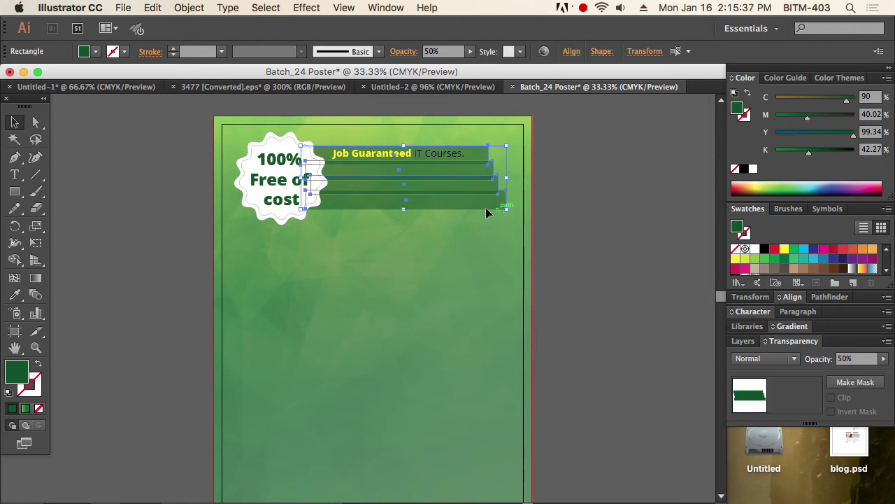
pyautogui.click(435, 262)
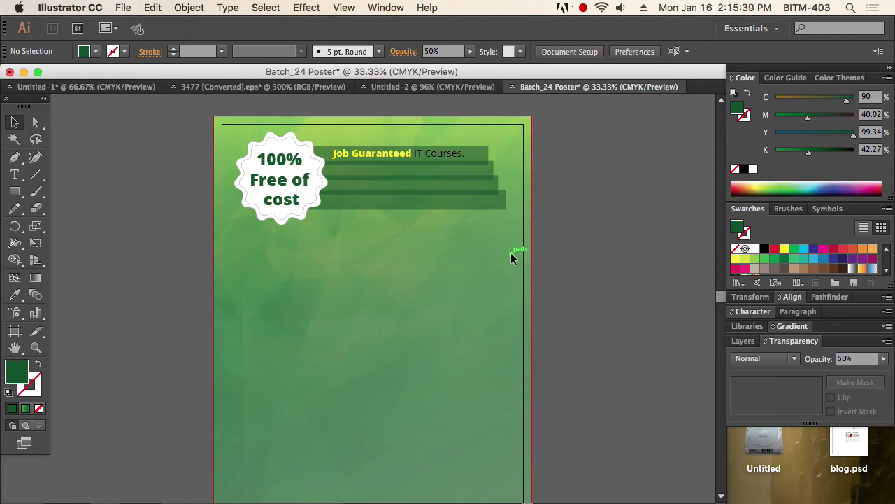
# Move the text line down off the bars, then undo this move and the lengthening of the bars.
pyautogui.click(419, 157)
pyautogui.moveTo(420, 324); pyautogui.dragTo(420, 336)
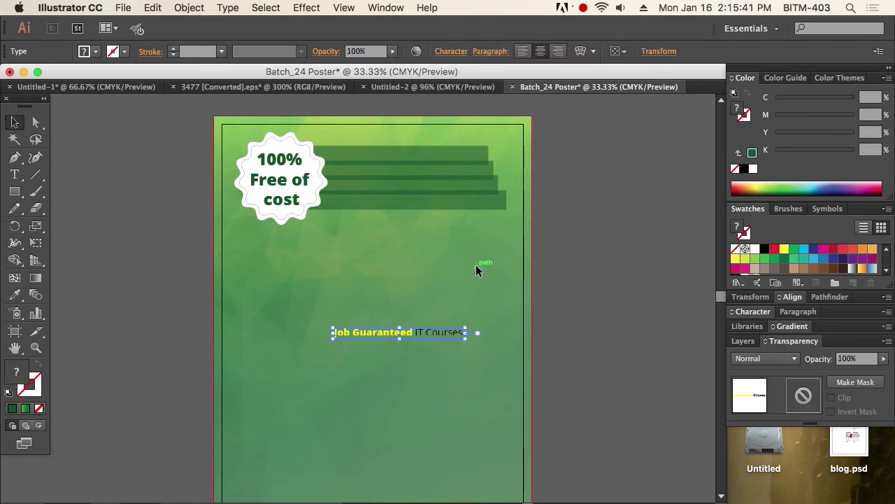
pyautogui.moveTo(259, 140); pyautogui.dragTo(436, 233)
pyautogui.click(471, 256)
pyautogui.press('super+z')
pyautogui.press('super+z')
pyautogui.press('super+z')
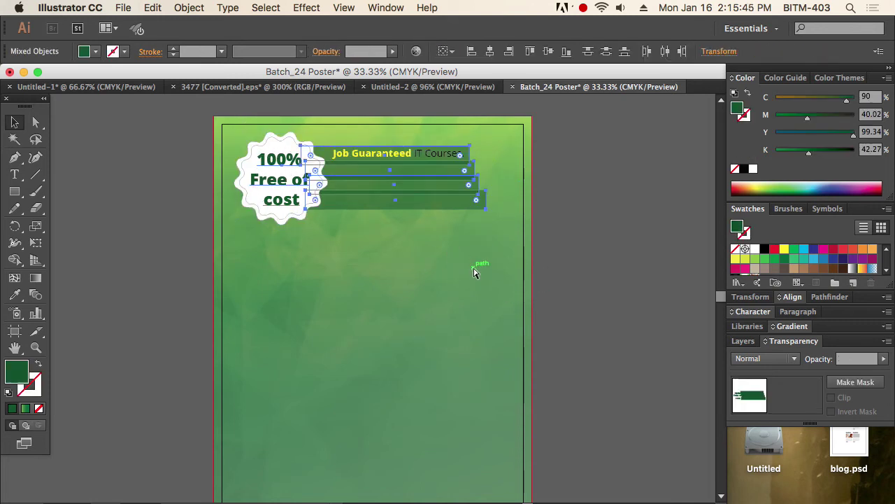
# Move the text line below the bars and scale up the badge and four bars together toward the right margin.
pyautogui.click(404, 154)
pyautogui.moveTo(404, 154); pyautogui.dragTo(410, 302)
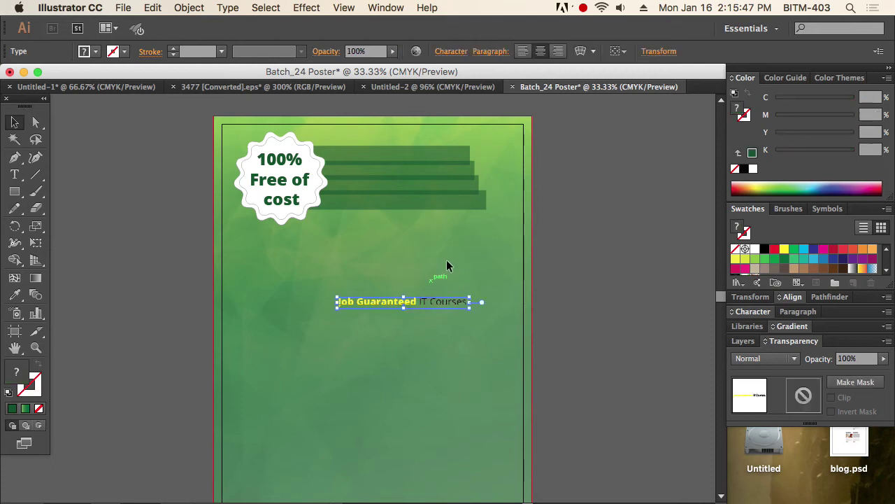
pyautogui.moveTo(244, 136); pyautogui.dragTo(457, 258)
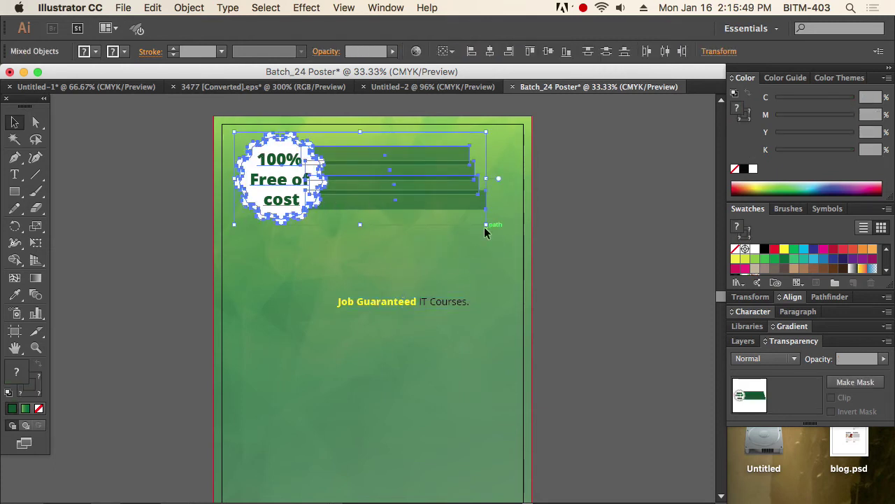
pyautogui.moveTo(486, 225); pyautogui.dragTo(514, 254)
pyautogui.click(569, 252)
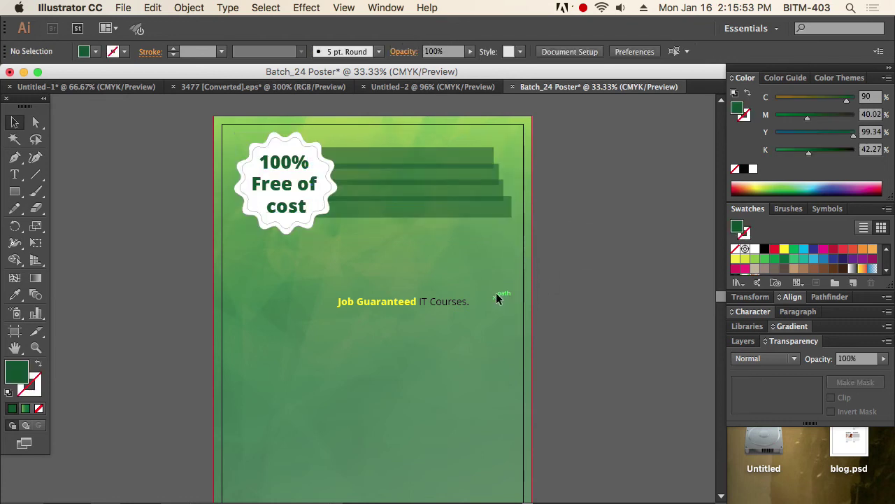
# Place the "Job Guaranteed IT Courses." line back on the topmost bar and fine-tune its position.
pyautogui.moveTo(406, 305); pyautogui.dragTo(410, 160)
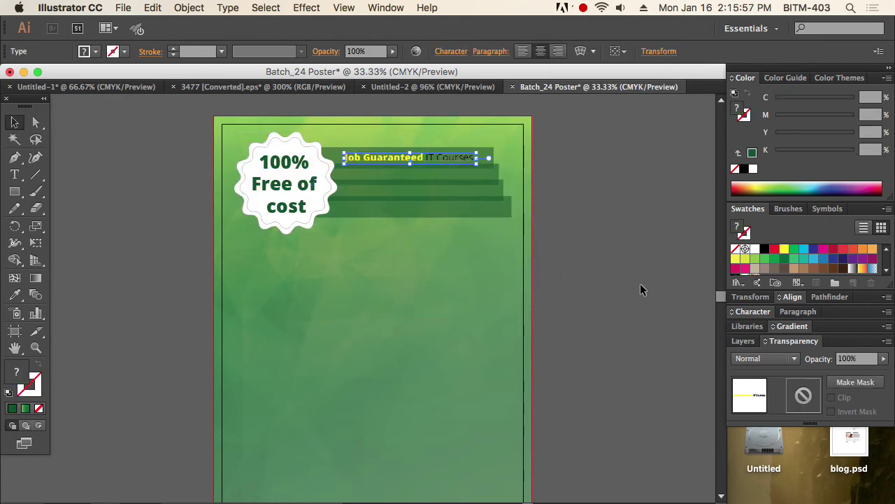
pyautogui.click(537, 304)
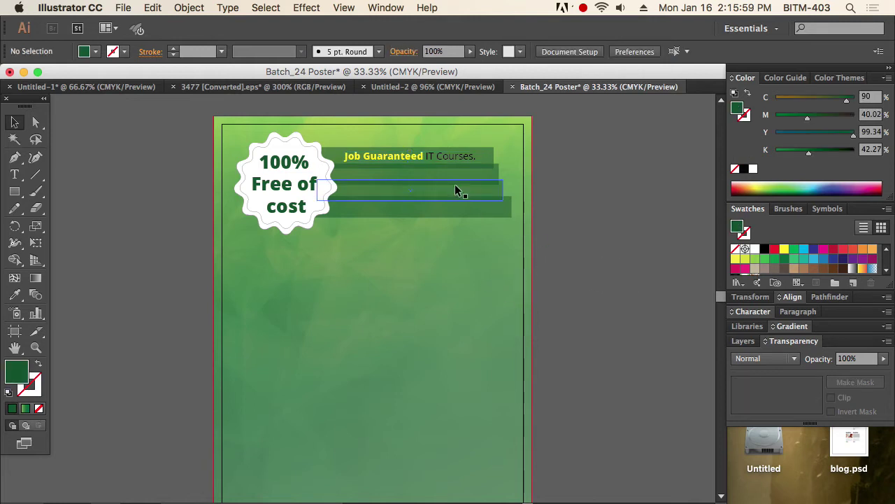
pyautogui.moveTo(432, 160); pyautogui.dragTo(434, 160)
pyautogui.click(619, 211)
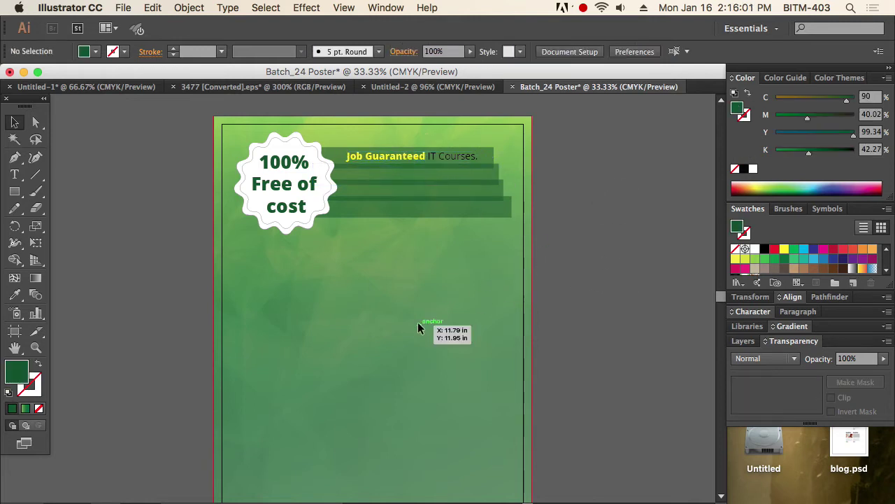
# Copy "Women and Physically Challenged are encouraged to apply" from the flyer content document in TextEdit and return to Illustrator.
pyautogui.moveTo(504, 498)
pyautogui.press('super+Tab')
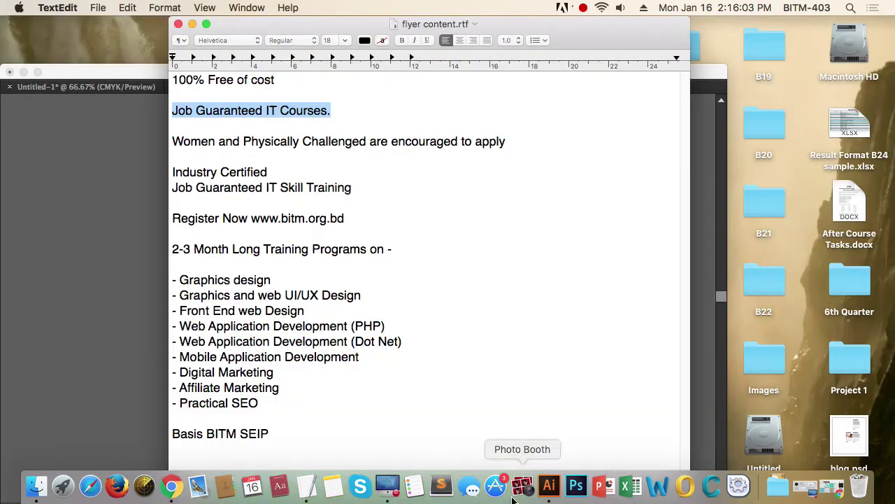
pyautogui.moveTo(174, 142); pyautogui.dragTo(507, 141)
pyautogui.press('super+c')
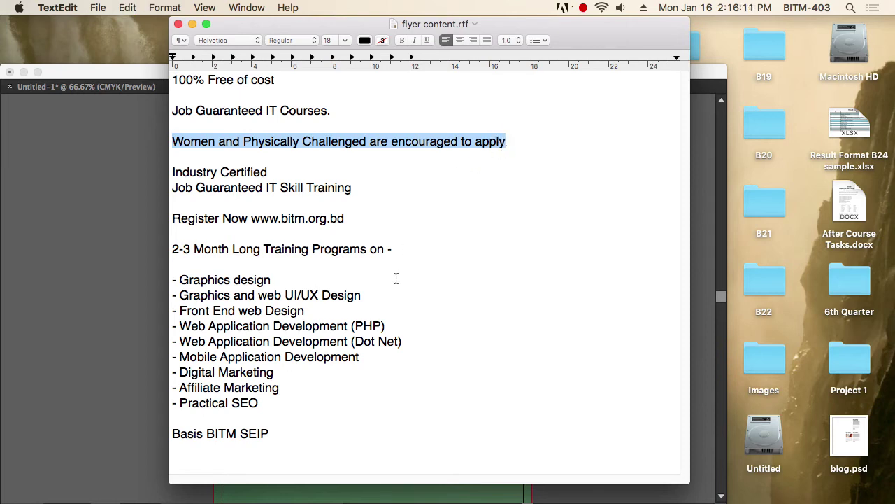
pyautogui.press('super+Tab')
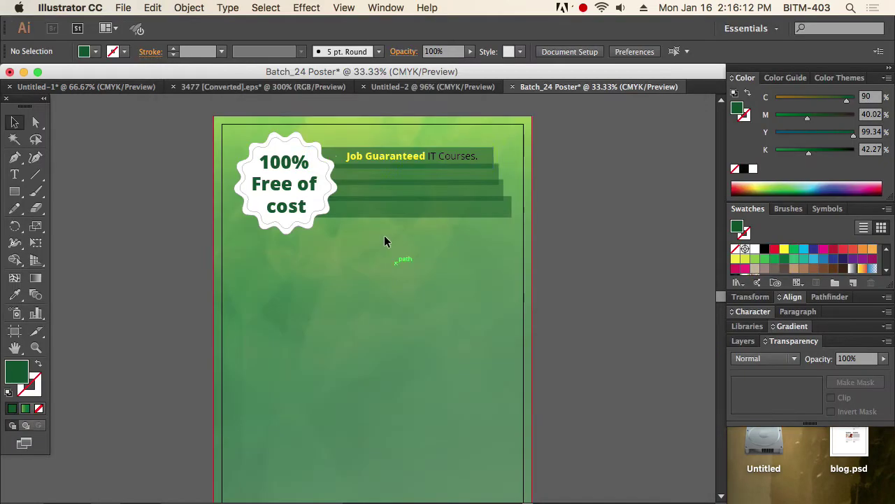
# Paste "Women and Physically Challenged are encouraged to apply" as a new text line and position it below the bars.
pyautogui.click(16, 174)
pyautogui.click(305, 289)
pyautogui.press('super+v')
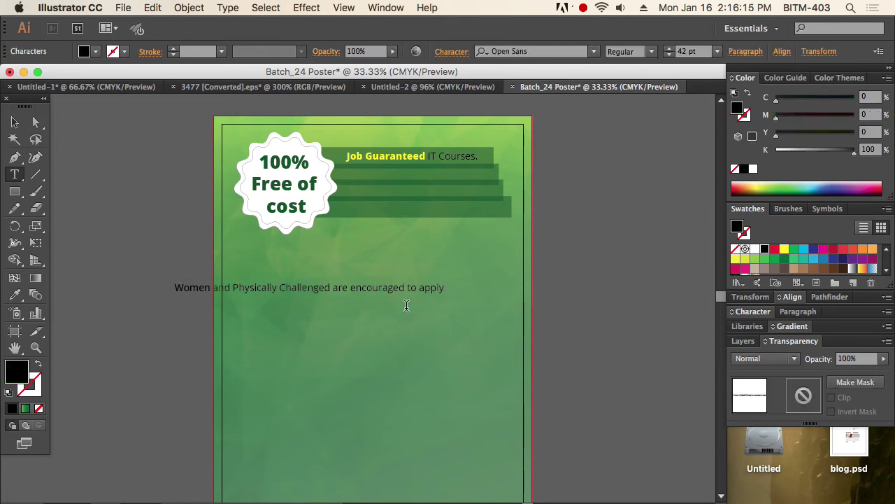
pyautogui.click(15, 122)
pyautogui.moveTo(323, 288); pyautogui.dragTo(390, 267)
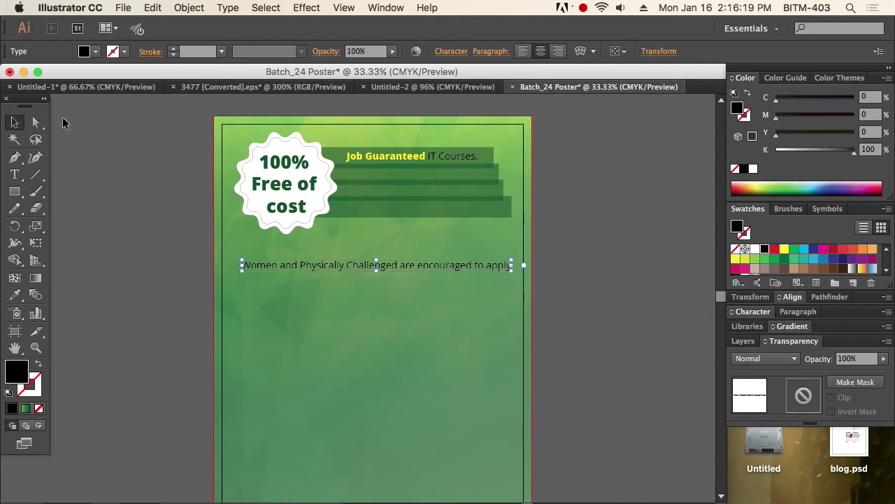
# Break the pasted text into two lines before the word "encouraged".
pyautogui.click(14, 174)
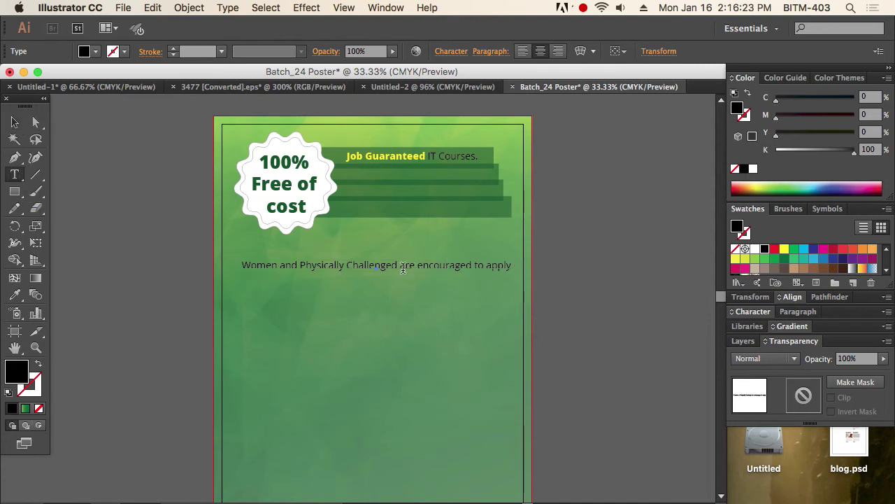
pyautogui.click(420, 266)
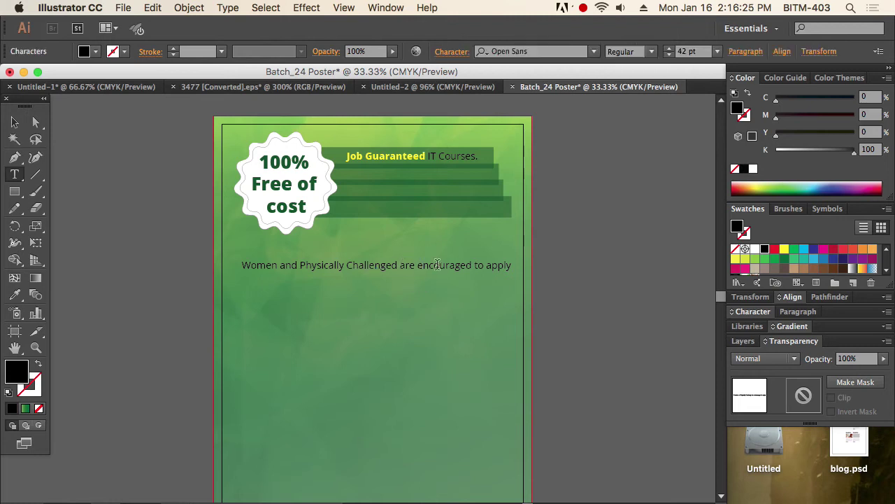
pyautogui.press('Return')
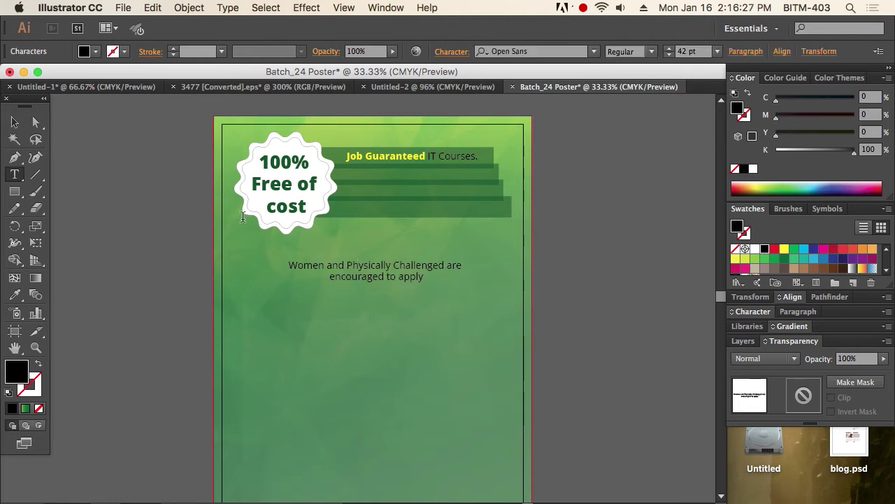
# Left-align the two-line text and move it back inside the margins just below the bars.
pyautogui.click(17, 123)
pyautogui.click(524, 51)
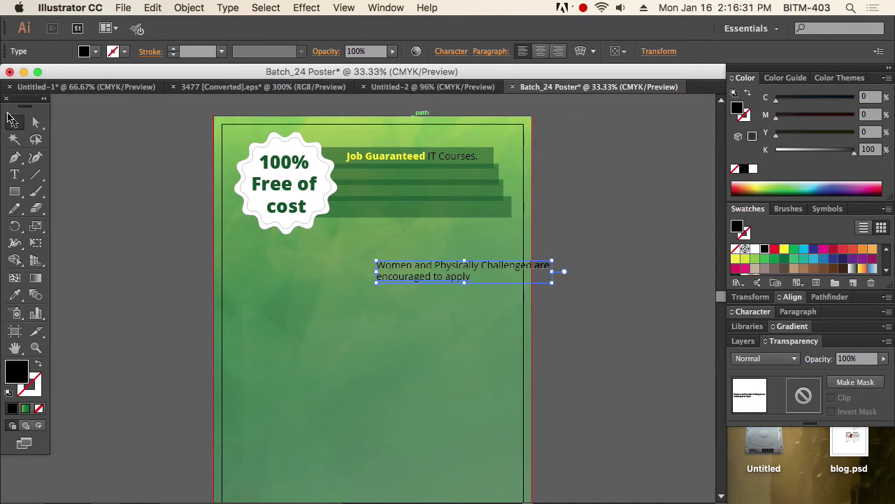
pyautogui.click(437, 303)
pyautogui.moveTo(442, 263); pyautogui.dragTo(379, 251)
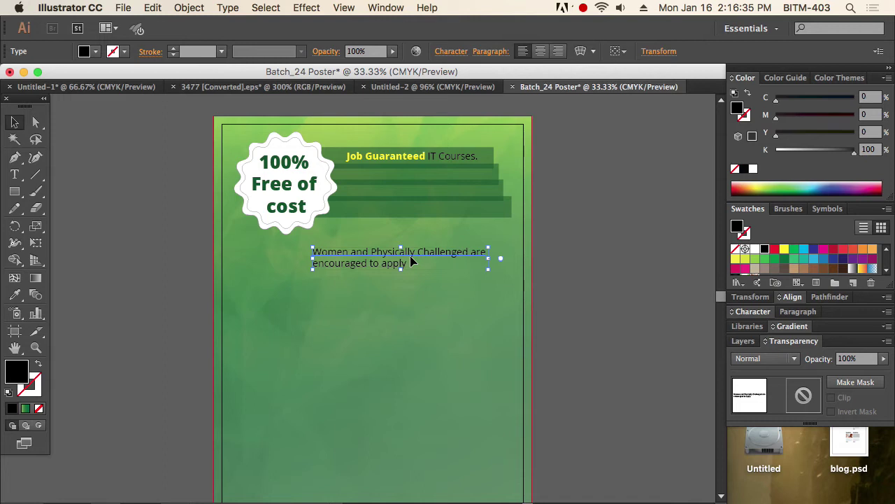
# Set the words "Women and Physically Challenged" to the Extrabold style of Open Sans.
pyautogui.click(15, 174)
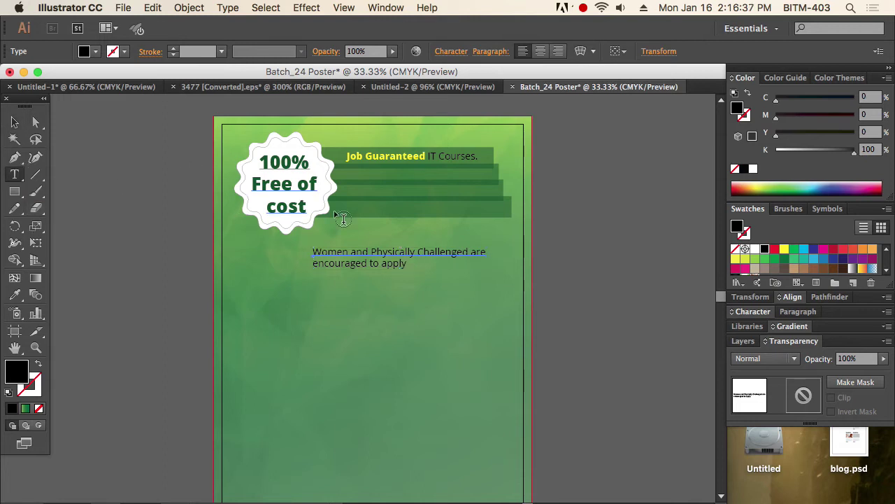
pyautogui.moveTo(313, 253); pyautogui.dragTo(469, 254)
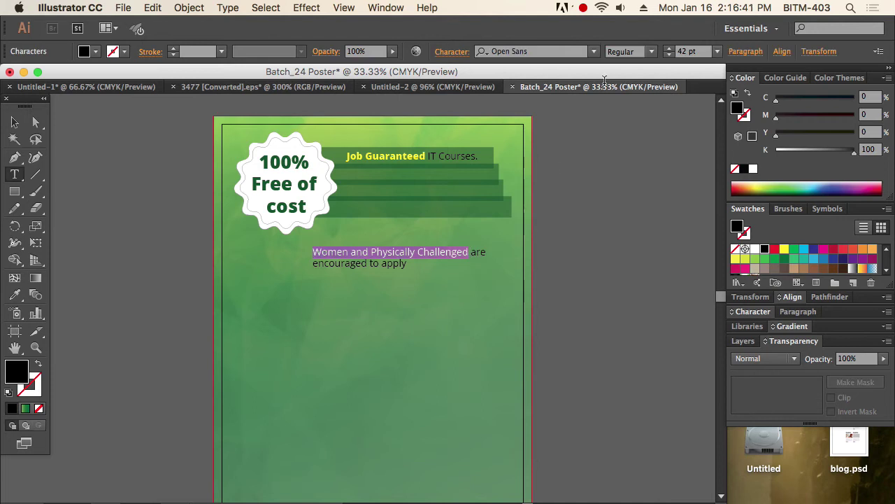
pyautogui.click(651, 53)
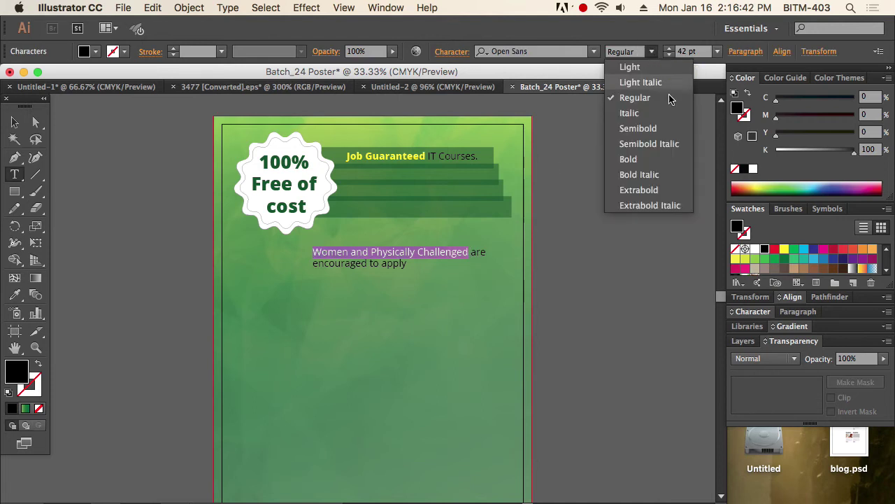
pyautogui.click(658, 190)
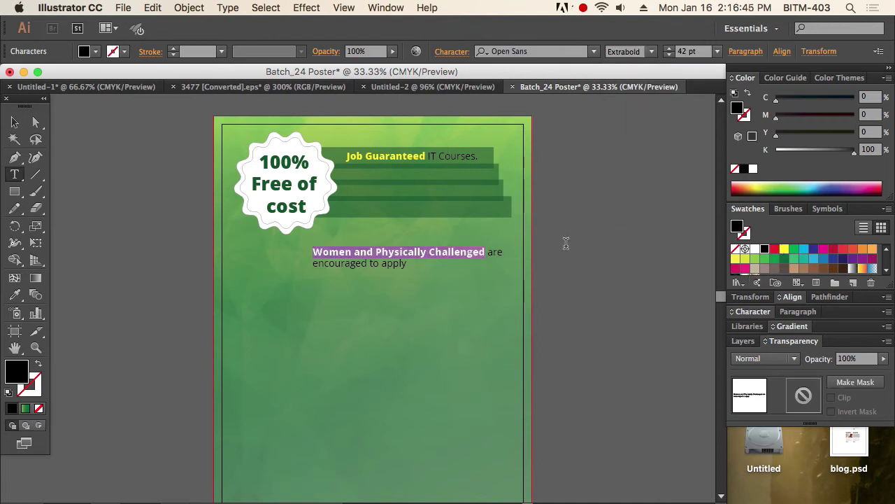
pyautogui.click(15, 123)
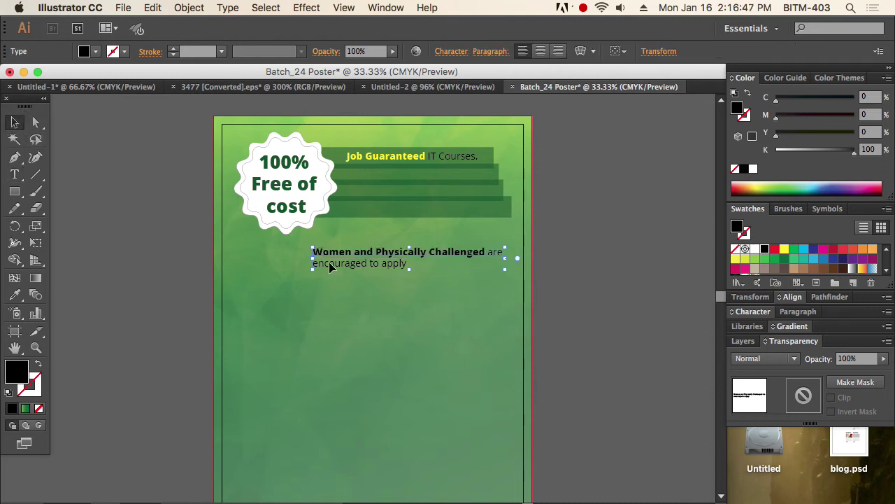
# Fill "Women and Physically Challenged" with CMYK Yellow and move the two-line text onto the second and third bars.
pyautogui.click(15, 174)
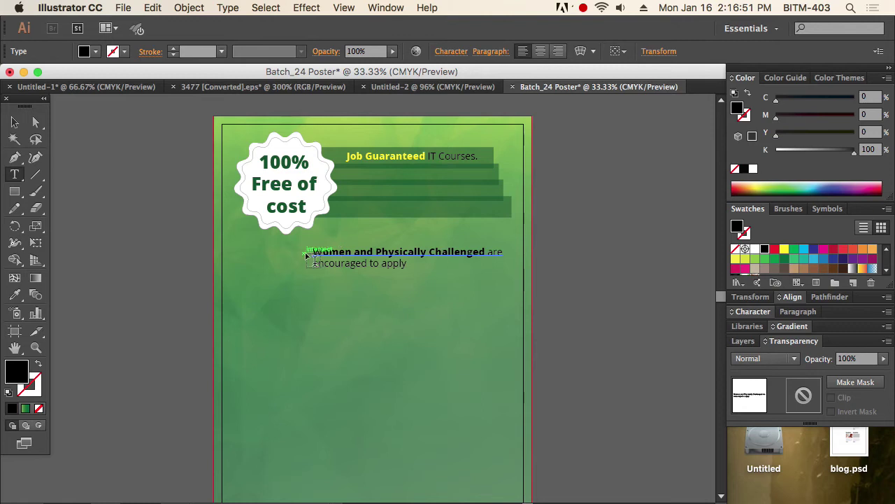
pyautogui.moveTo(314, 252); pyautogui.dragTo(486, 252)
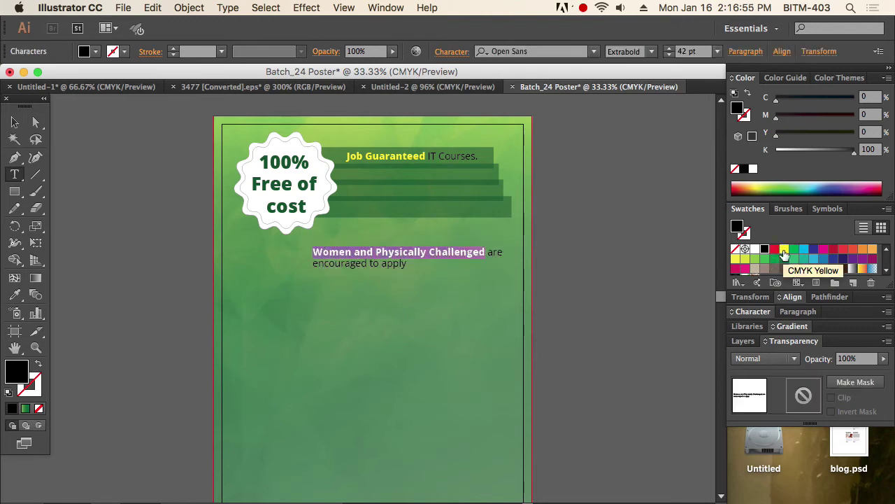
pyautogui.click(785, 251)
pyautogui.click(15, 122)
pyautogui.click(328, 320)
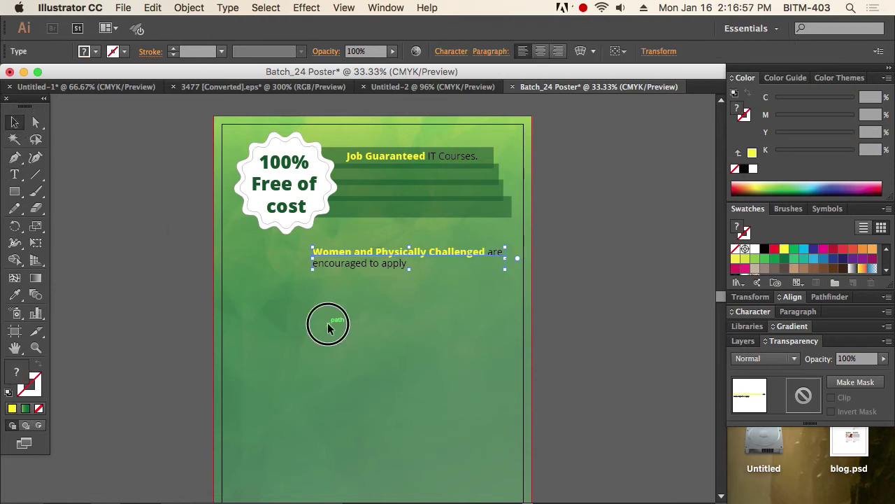
pyautogui.moveTo(376, 248); pyautogui.dragTo(398, 176)
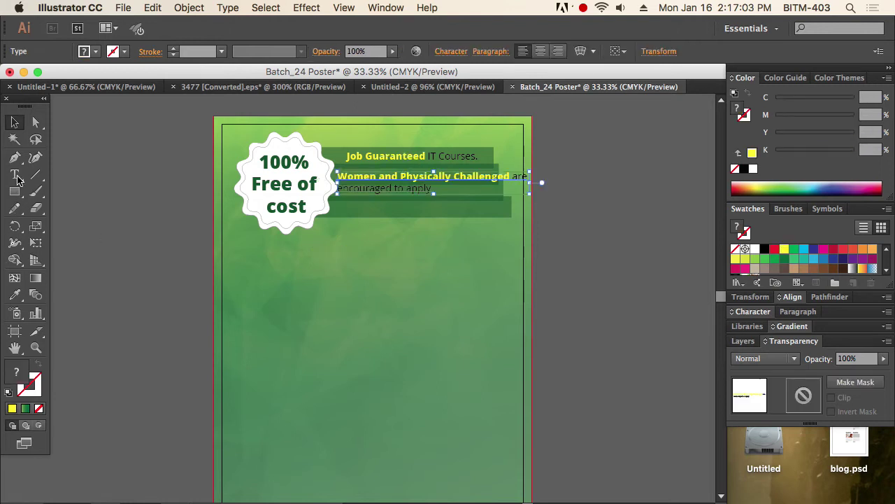
# Move the line break in the two-line text so the second line begins with the word "are".
pyautogui.click(17, 177)
pyautogui.click(515, 177)
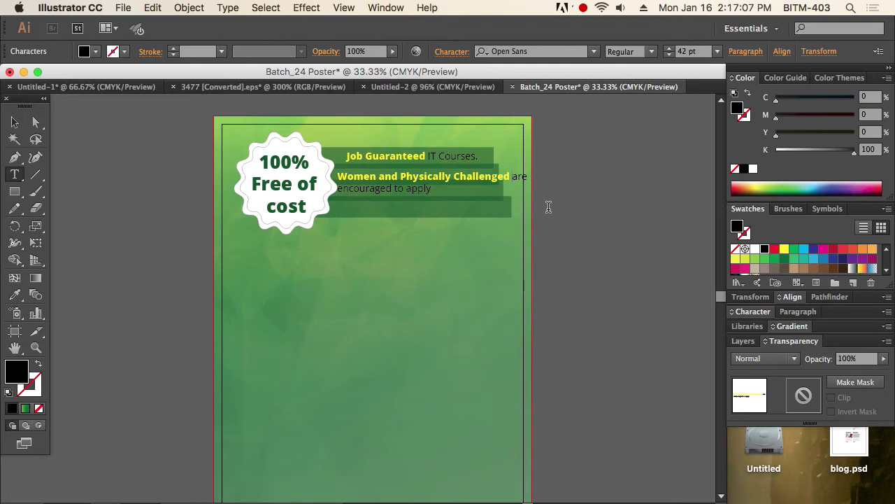
pyautogui.press('Return')
pyautogui.click(341, 201)
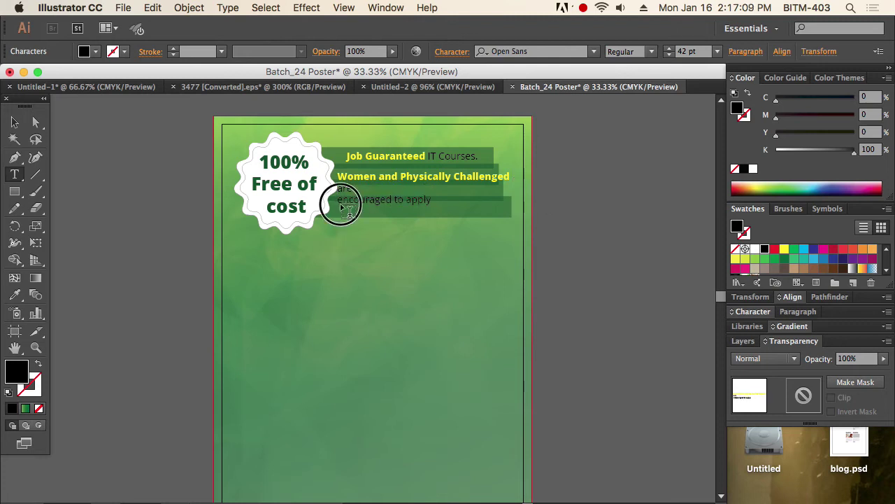
pyautogui.press('BackSpace')
# Scale the two-line text down to 38 pt and nudge it up and slightly right within the second and third bars.
pyautogui.click(14, 122)
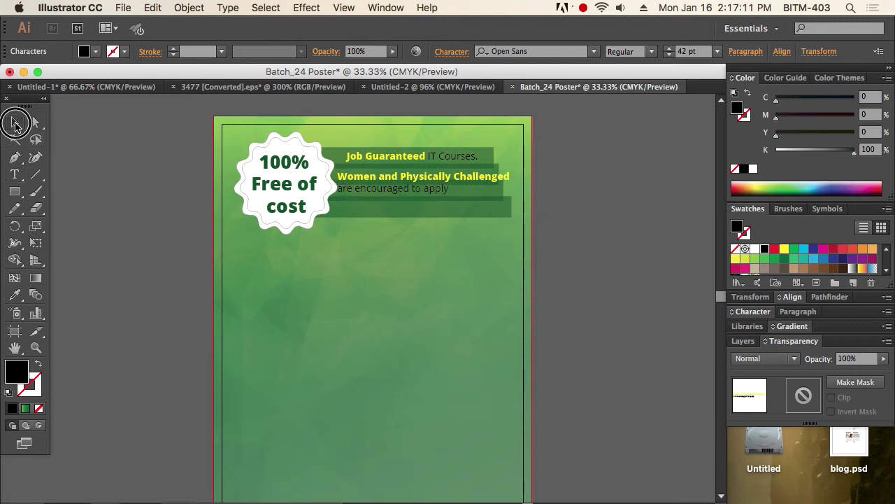
pyautogui.click(439, 188)
pyautogui.click(547, 223)
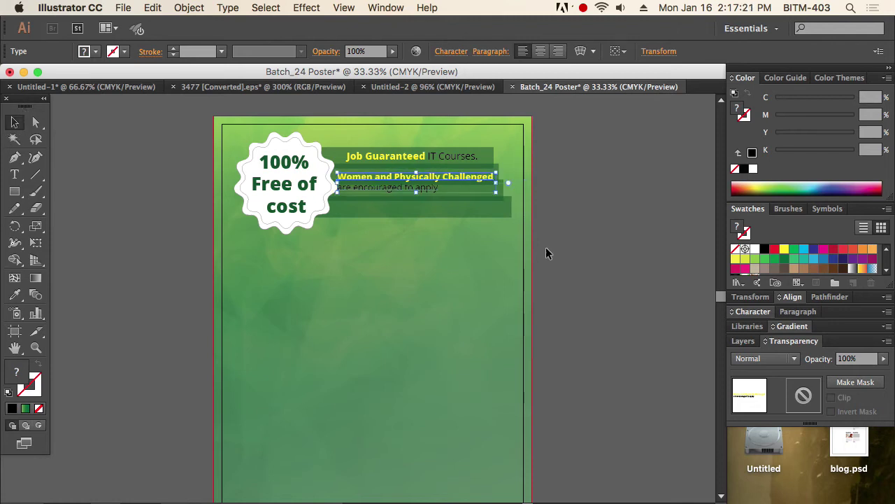
pyautogui.click(422, 179)
pyautogui.hotkey('shift', 'Up')
pyautogui.hotkey('shift', 'Right')
pyautogui.press('Up')
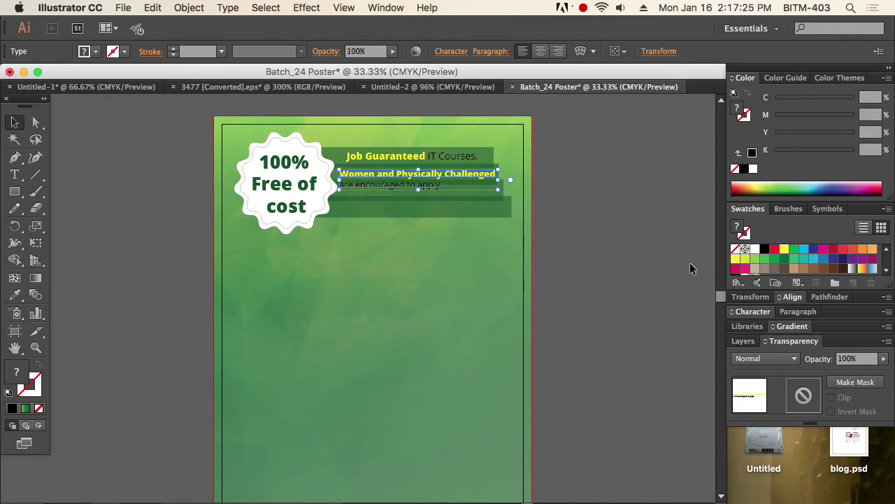
# Set the leading of the two-line text to 64 pt so each line sits on its own bar.
pyautogui.click(386, 8)
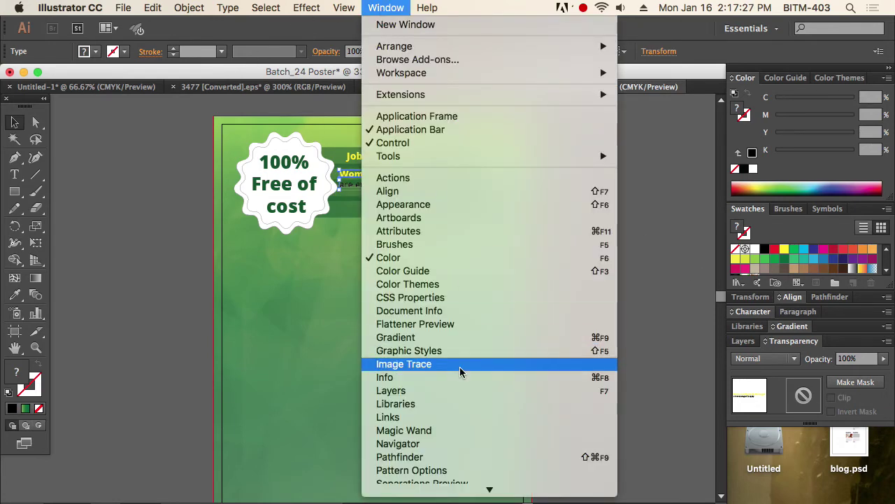
pyautogui.scroll(-5, 438, 414)
pyautogui.moveTo(388, 406)
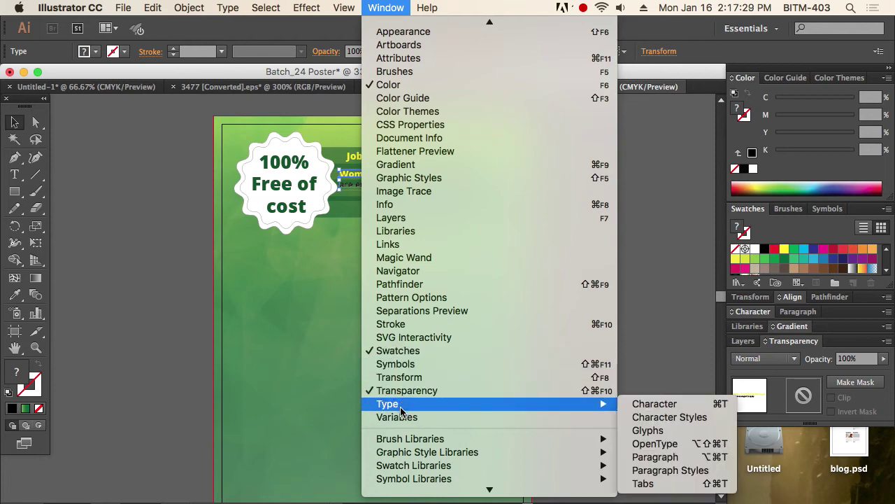
pyautogui.click(660, 406)
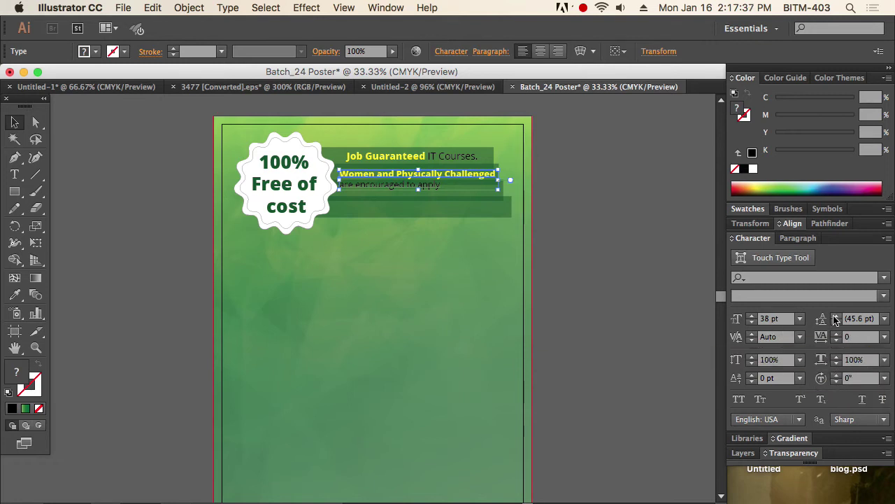
pyautogui.click(864, 319)
pyautogui.write('56')
pyautogui.press('Return')
pyautogui.press('Up')
pyautogui.press('Up')
pyautogui.press('Up')
pyautogui.press('Up')
pyautogui.press('Up')
pyautogui.press('Up')
pyautogui.press('Up')
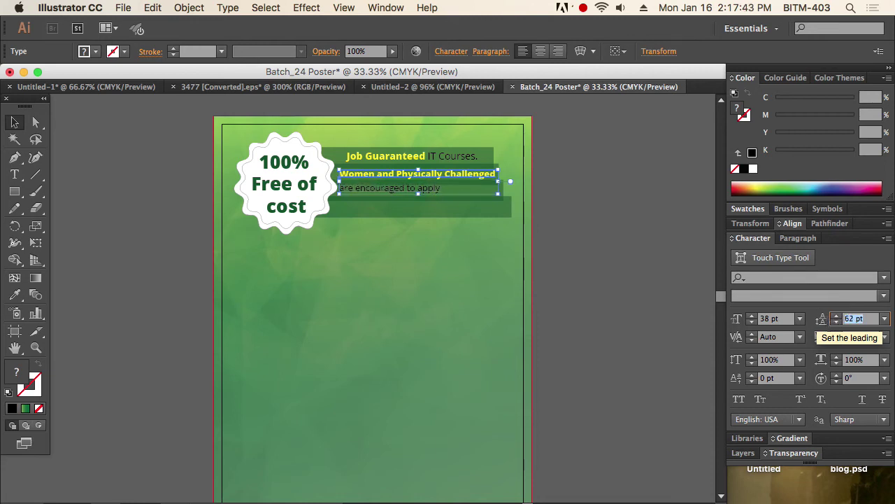
pyautogui.press('Up')
pyautogui.press('Up')
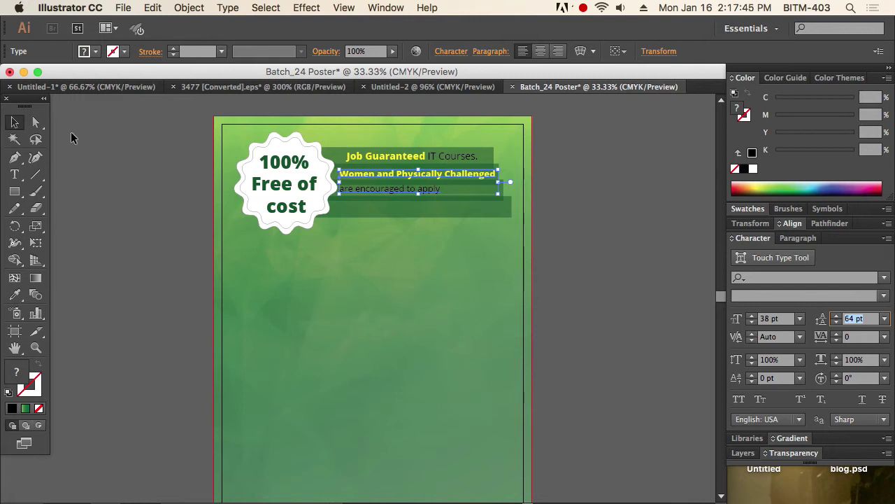
pyautogui.click(14, 121)
pyautogui.click(555, 196)
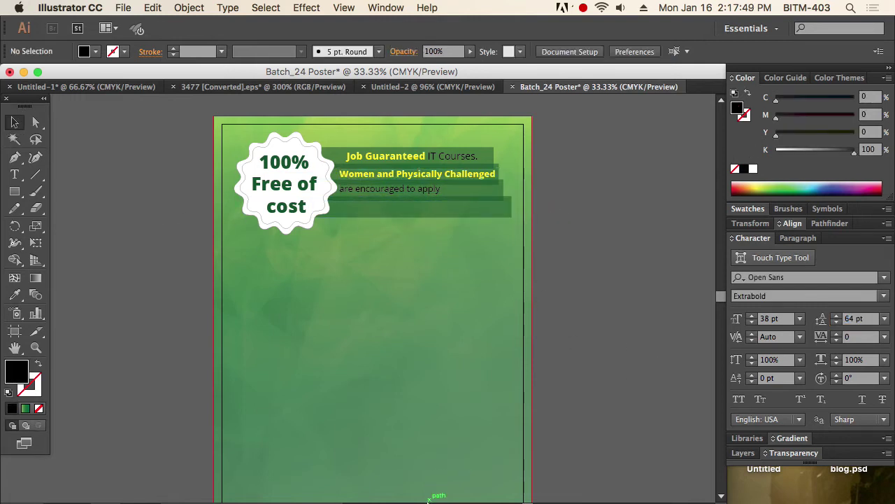
# Add the text line "Student Steipend with Trainees" and place it just below the bars.
pyautogui.moveTo(420, 499)
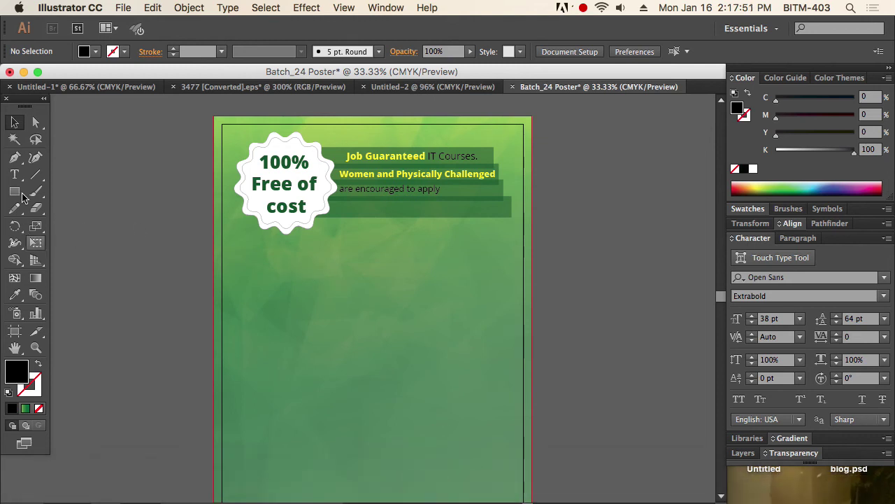
pyautogui.moveTo(467, 501)
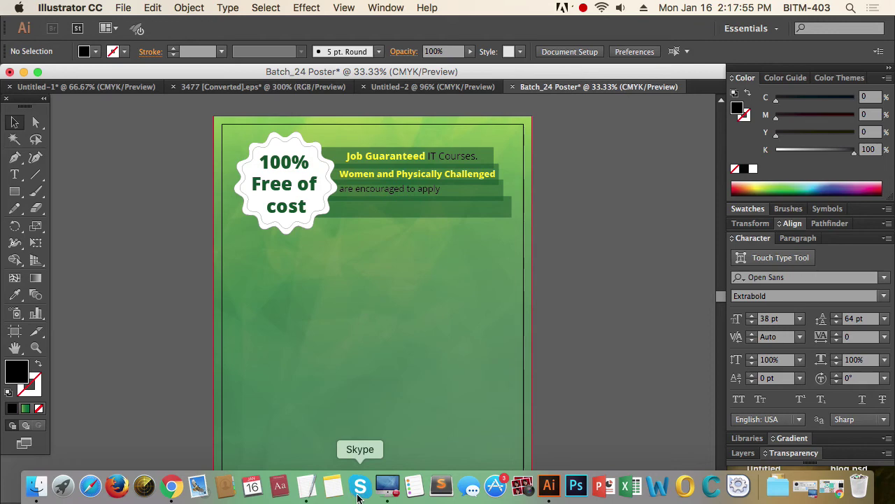
pyautogui.press('super+Tab')
pyautogui.press('super+Tab')
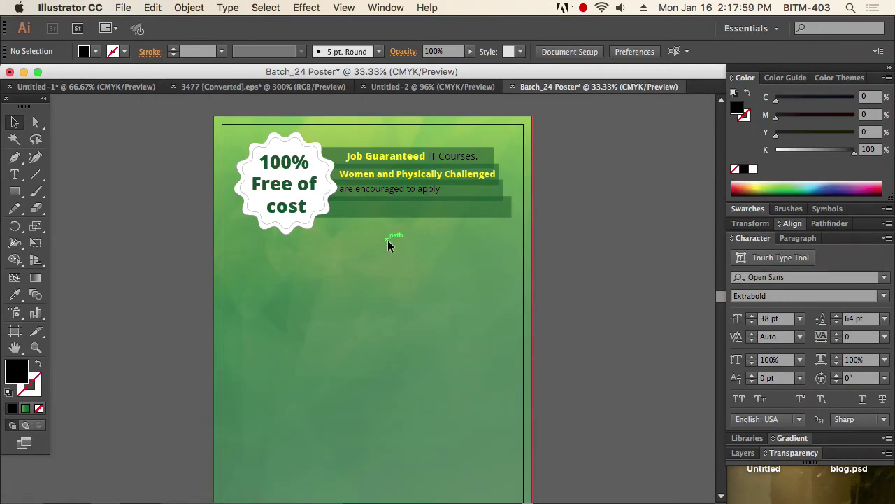
pyautogui.click(15, 174)
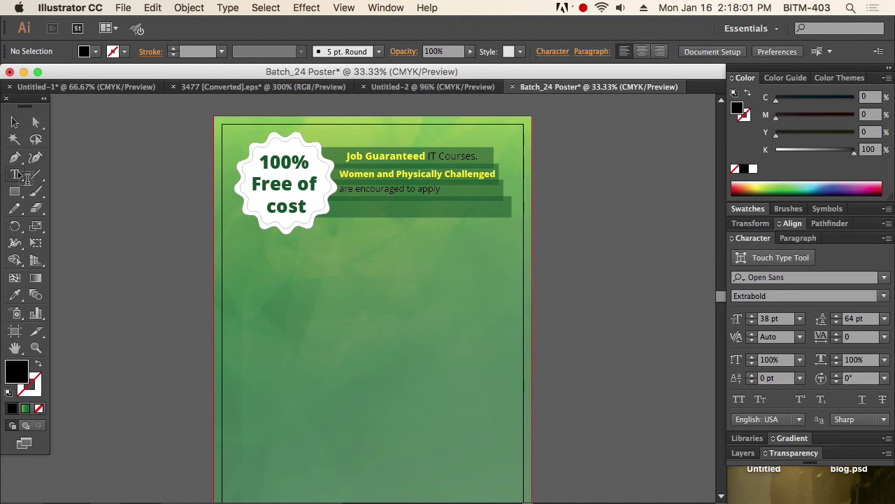
pyautogui.click(353, 283)
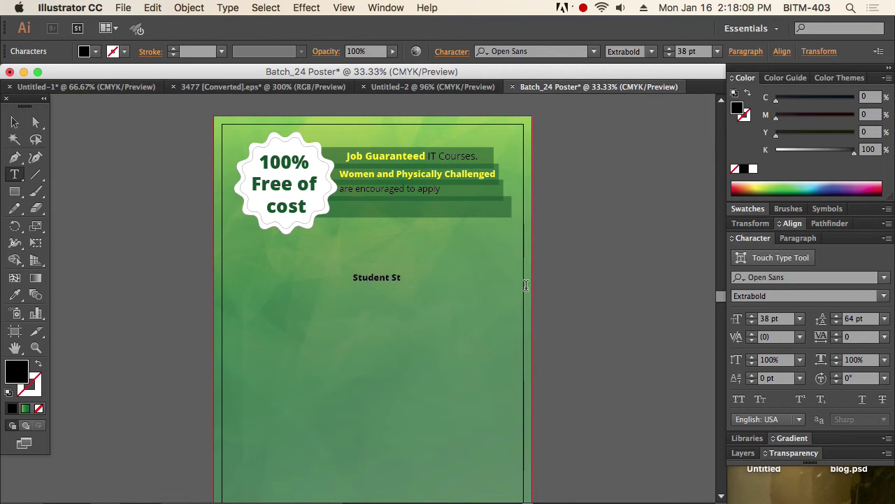
pyautogui.write('pend with Trainees')
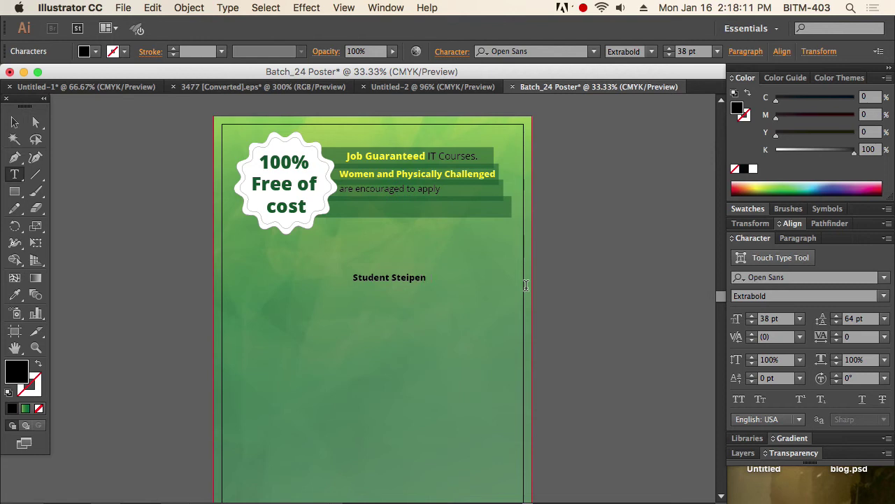
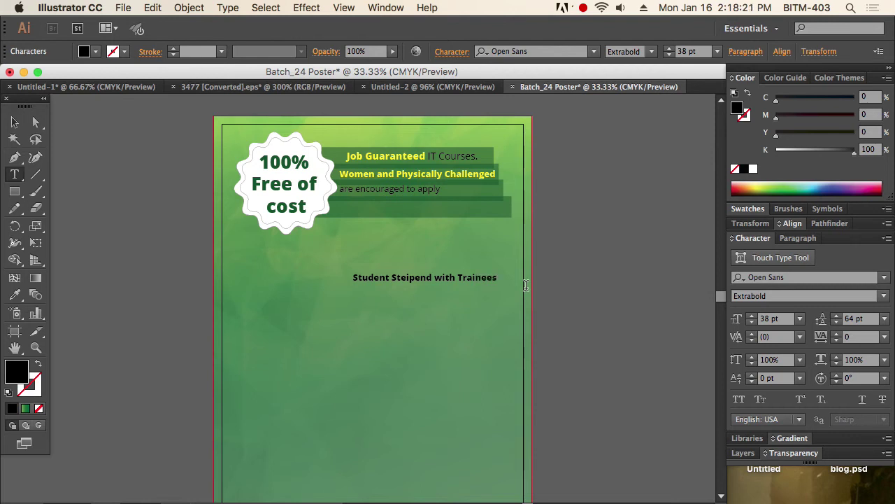
pyautogui.press('Escape')
pyautogui.click(390, 278)
pyautogui.moveTo(390, 279); pyautogui.dragTo(368, 253)
# Fill "Student Steipend" with CMYK Yellow and set "with Trainees" to the Regular style of Open Sans.
pyautogui.click(15, 174)
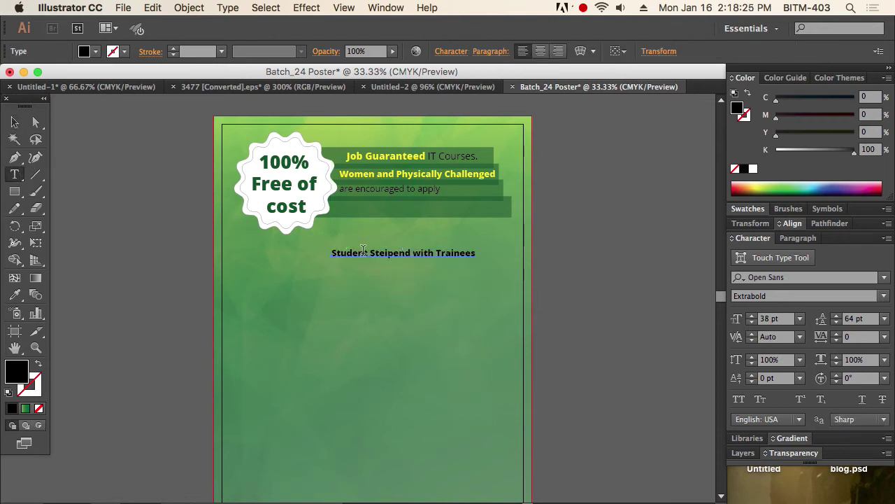
pyautogui.moveTo(333, 253); pyautogui.dragTo(410, 259)
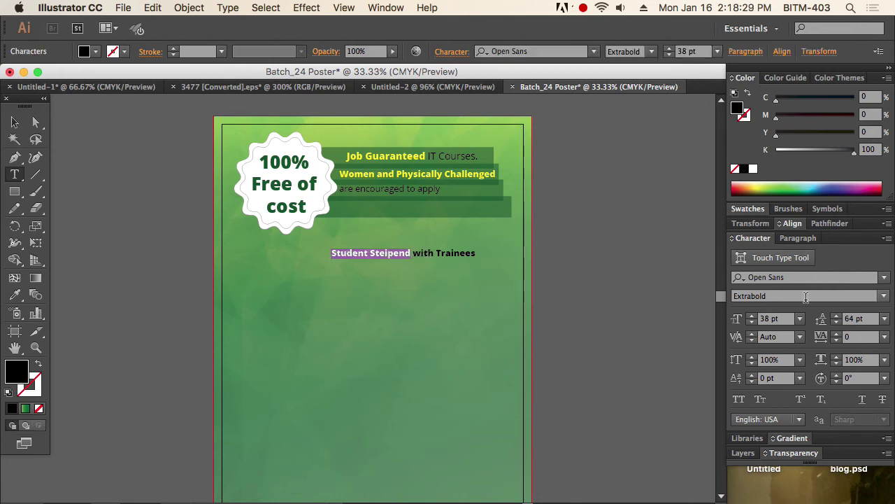
pyautogui.click(750, 208)
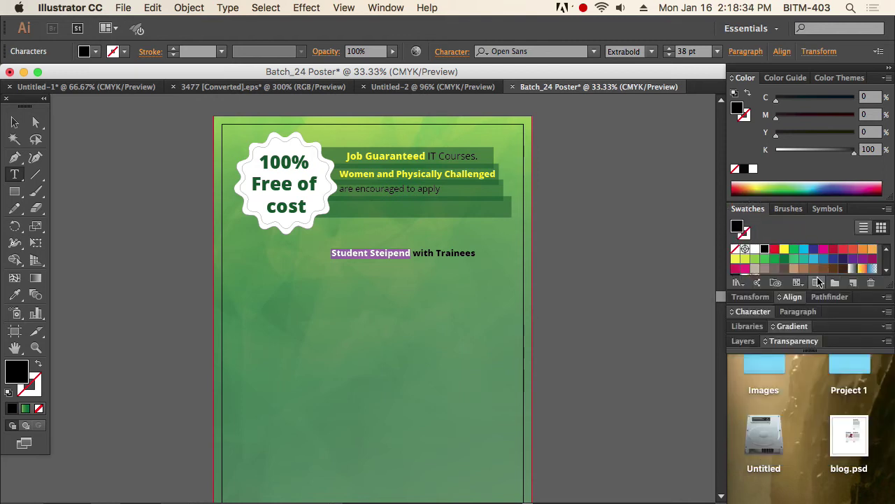
pyautogui.click(785, 251)
pyautogui.moveTo(414, 256); pyautogui.dragTo(473, 259)
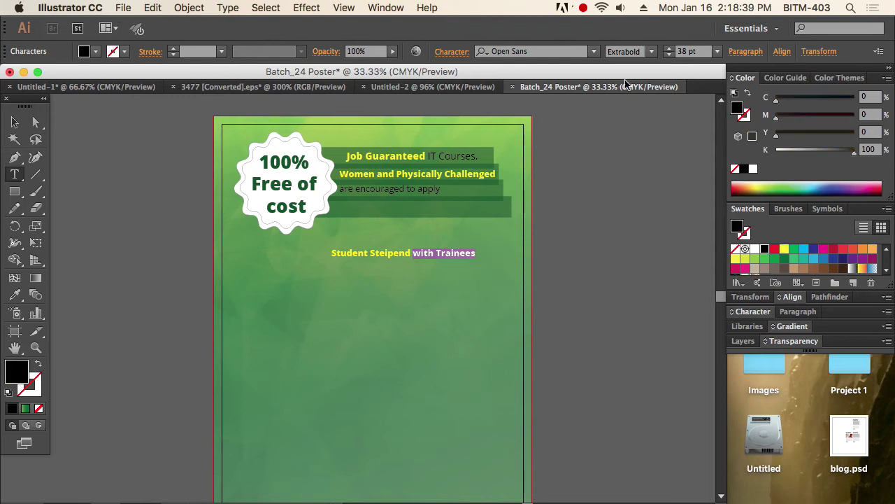
pyautogui.click(651, 52)
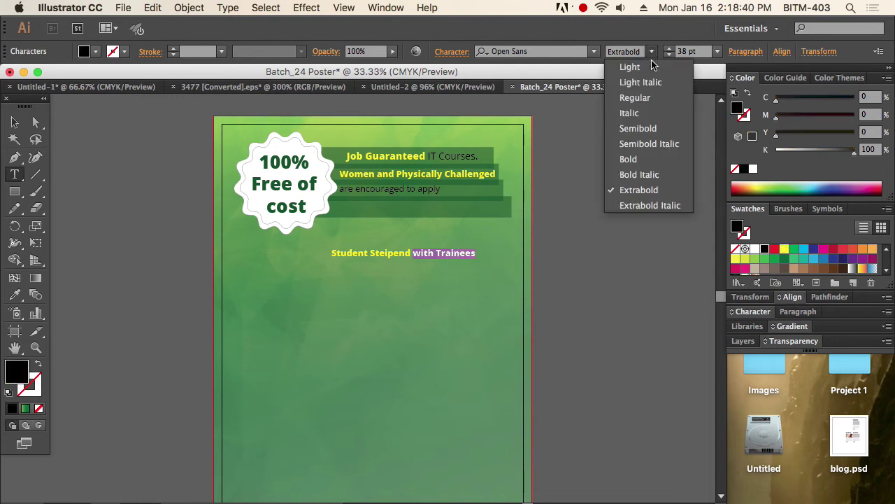
pyautogui.click(651, 99)
# Enlarge the "Student Steipend with Trainees" line slightly and position it on the fourth bar.
pyautogui.click(14, 121)
pyautogui.click(333, 282)
pyautogui.moveTo(381, 254); pyautogui.dragTo(388, 206)
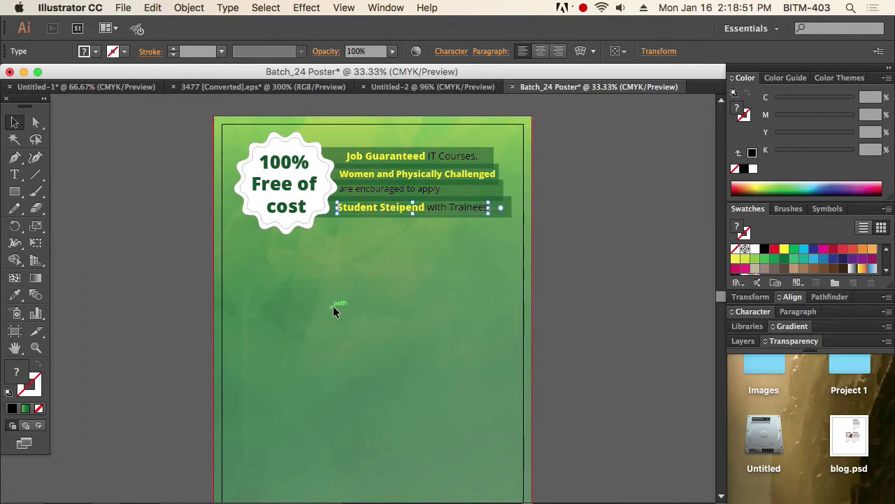
pyautogui.click(615, 250)
pyautogui.click(463, 206)
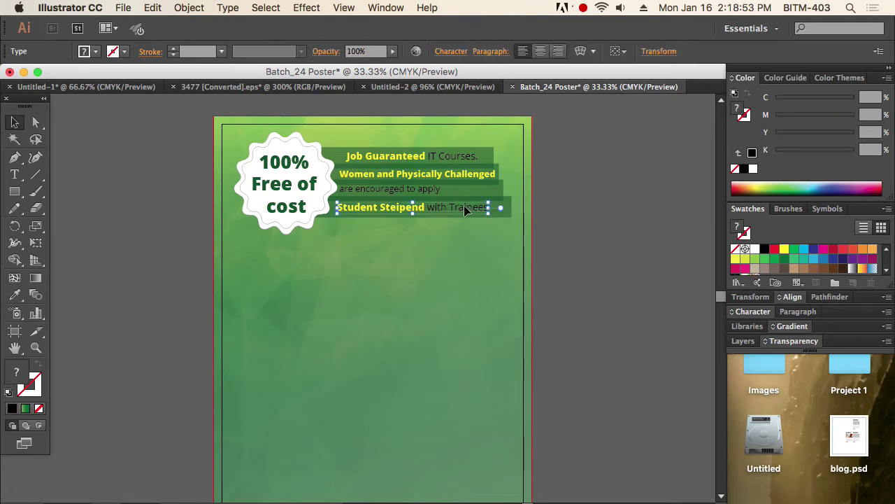
pyautogui.click(612, 236)
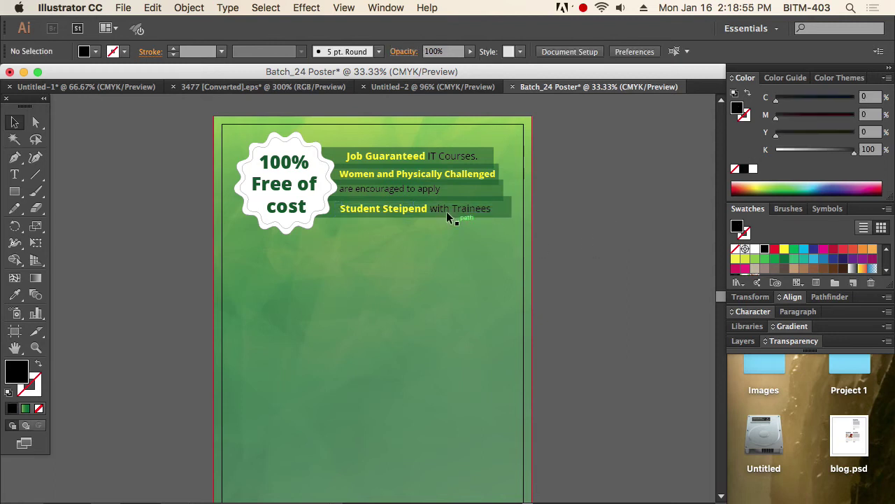
# Move the two-line text down to the empty area below the bars and shift the "Student Steipend" line up to the second bar.
pyautogui.click(446, 175)
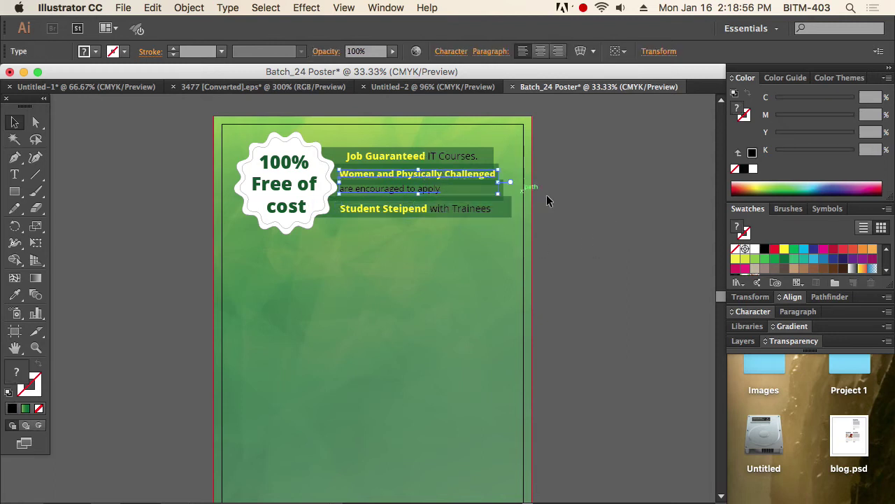
pyautogui.press('Up')
pyautogui.click(604, 225)
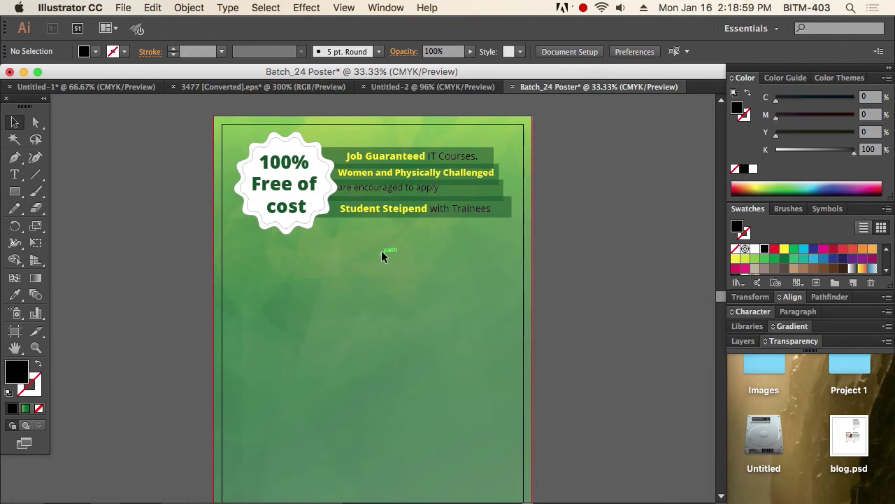
pyautogui.moveTo(376, 299); pyautogui.dragTo(376, 299)
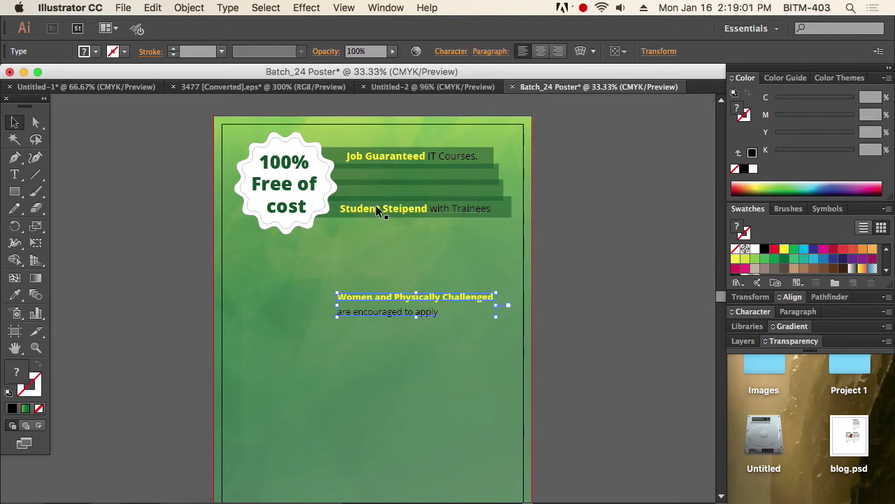
pyautogui.moveTo(378, 208); pyautogui.dragTo(378, 177)
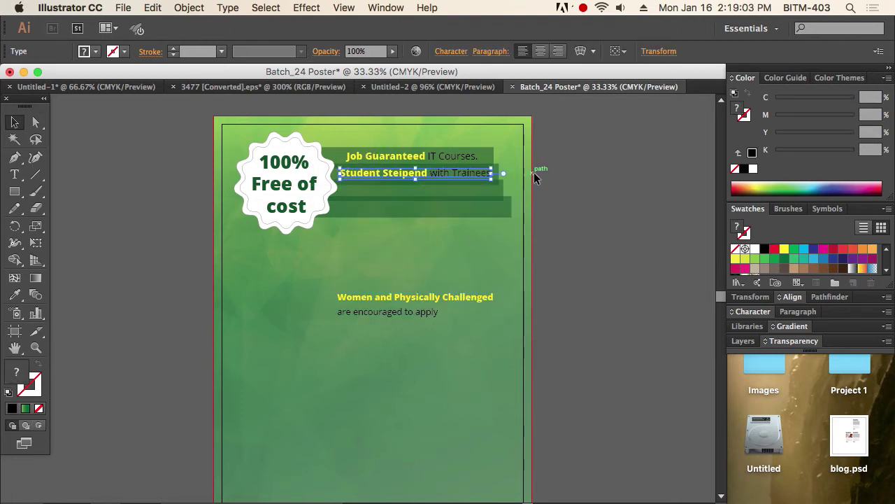
pyautogui.click(542, 214)
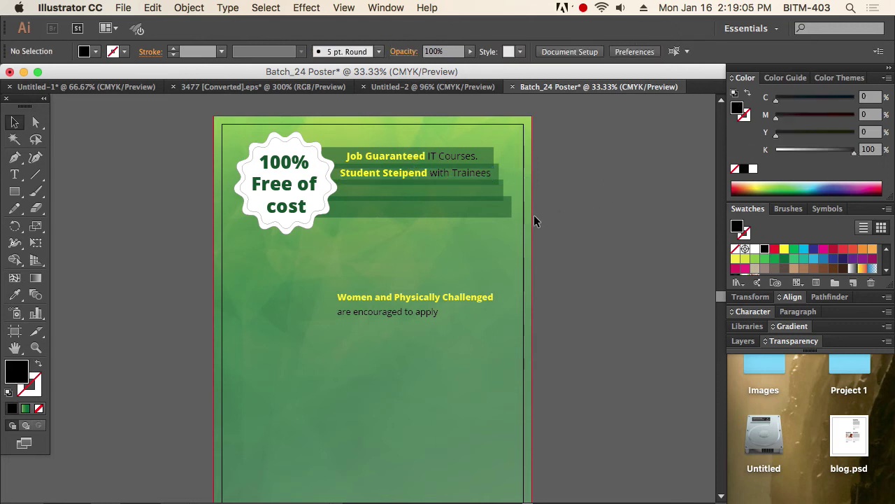
# Stretch the four translucent bars slightly taller together and shift them a little toward the badge.
pyautogui.moveTo(512, 224); pyautogui.dragTo(493, 144)
pyautogui.moveTo(412, 217); pyautogui.dragTo(410, 226)
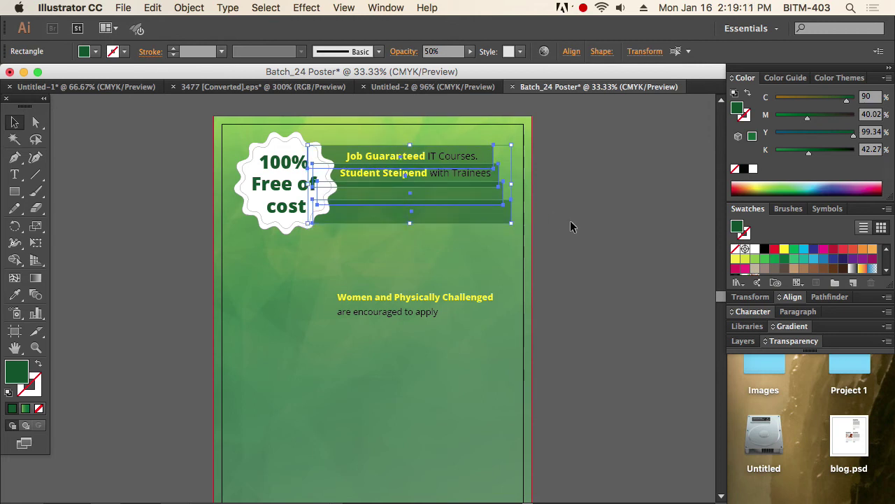
pyautogui.click(587, 236)
# Nudge the "Job Guaranteed" and "Student Steipend" lines to centre them vertically on the first and second bars.
pyautogui.click(461, 156)
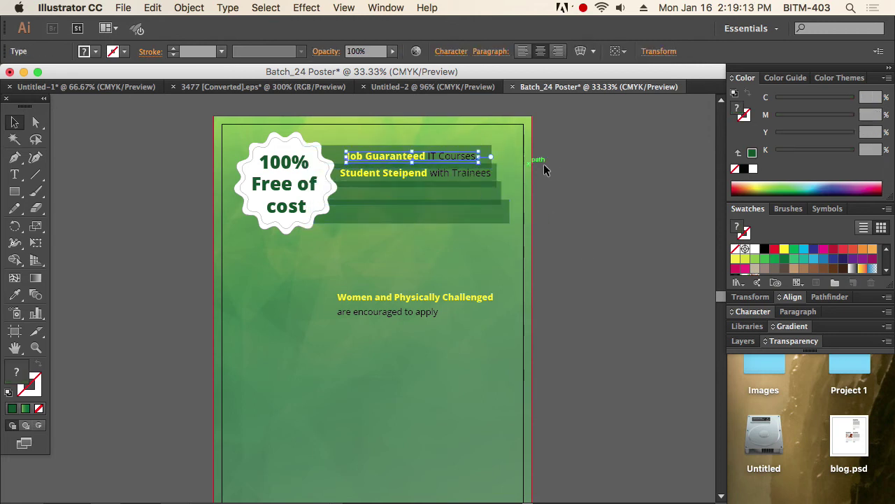
pyautogui.click(569, 182)
pyautogui.click(470, 181)
pyautogui.click(549, 194)
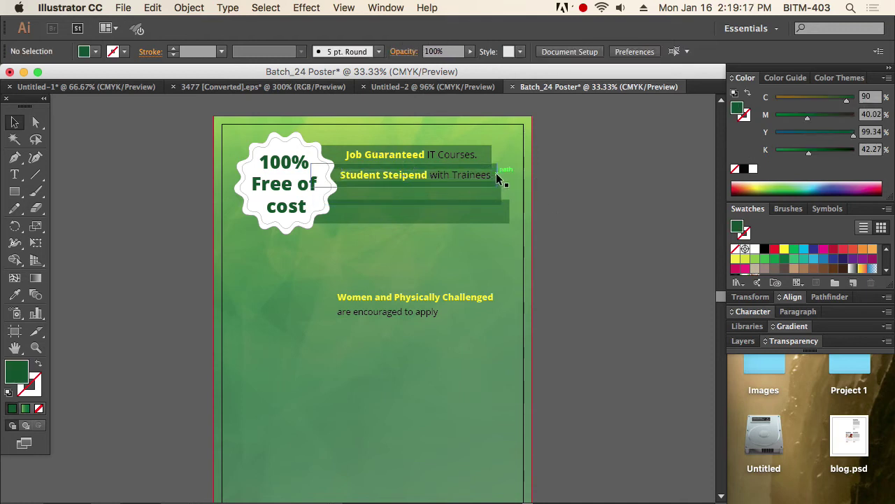
# Nudge the second bar and the third bar down slightly to open a gap beneath the bar above each.
pyautogui.click(496, 175)
pyautogui.click(556, 196)
pyautogui.click(488, 202)
pyautogui.press('Up')
pyautogui.press('Up')
pyautogui.press('Up')
pyautogui.press('Up')
pyautogui.press('Up')
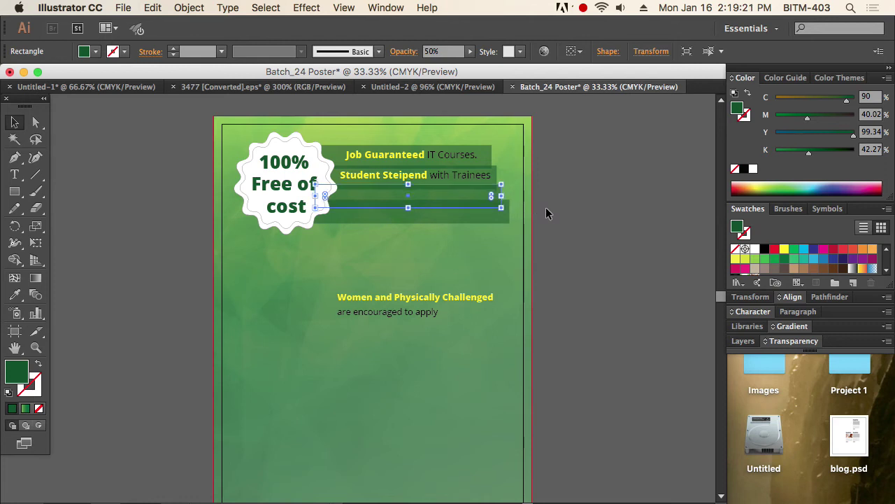
# Nudge the fourth bar down slightly to open a gap beneath the third bar, and shift the star badge slightly down.
pyautogui.press('Up')
pyautogui.click(546, 208)
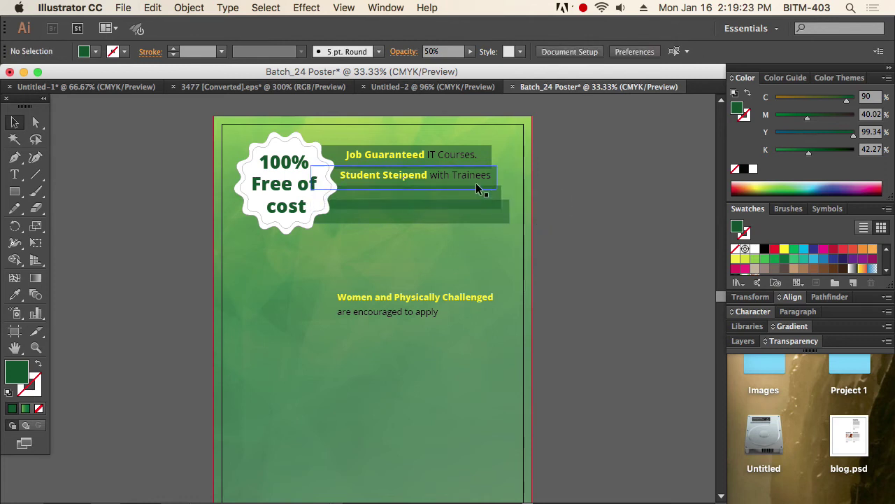
pyautogui.click(478, 203)
pyautogui.press('Up')
pyautogui.click(499, 215)
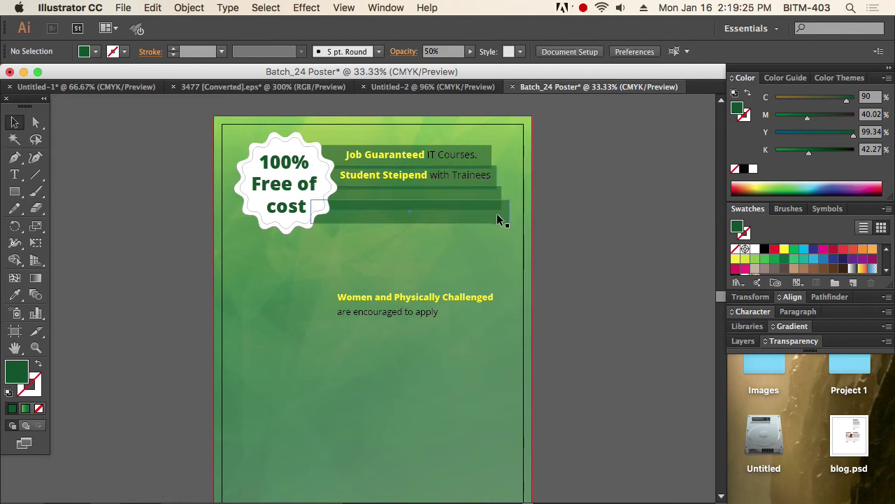
pyautogui.click(499, 221)
pyautogui.press('Down')
pyautogui.press('Down')
pyautogui.press('Down')
pyautogui.press('Down')
pyautogui.press('Down')
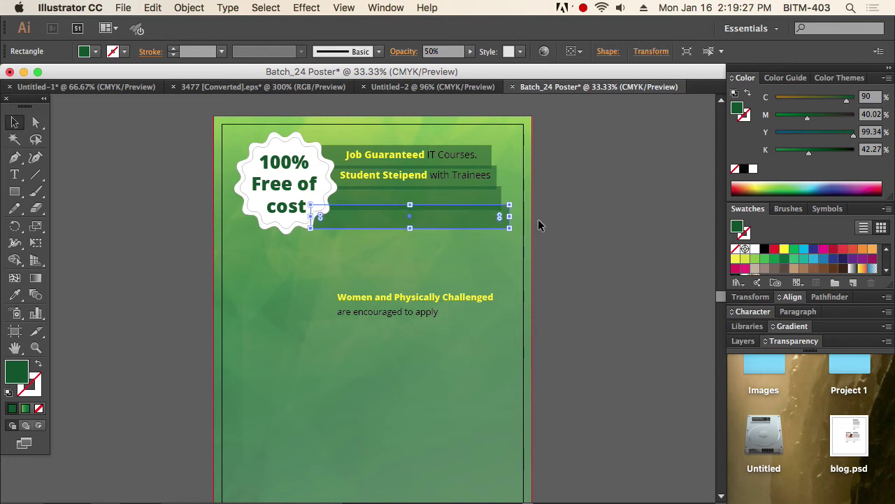
pyautogui.click(571, 231)
pyautogui.moveTo(258, 127); pyautogui.dragTo(277, 153)
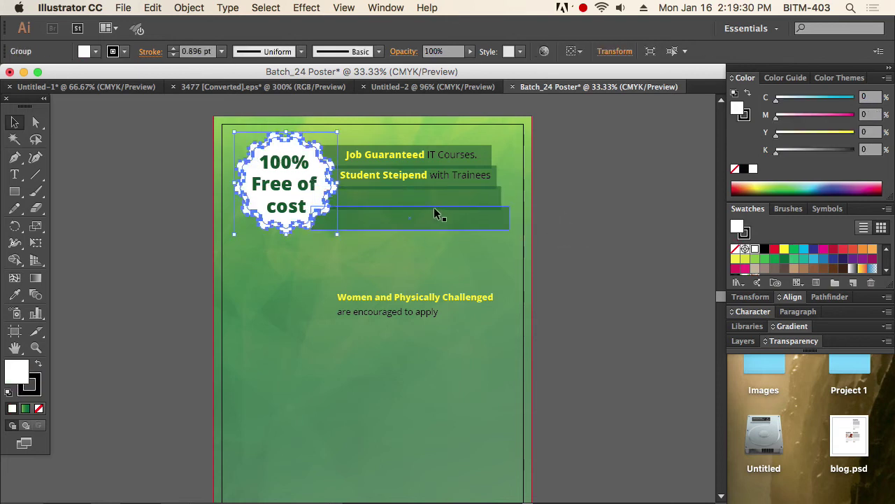
pyautogui.click(547, 215)
# Enlarge the "Job Guaranteed IT Courses." line on the first bar to 46 pt.
pyautogui.click(382, 153)
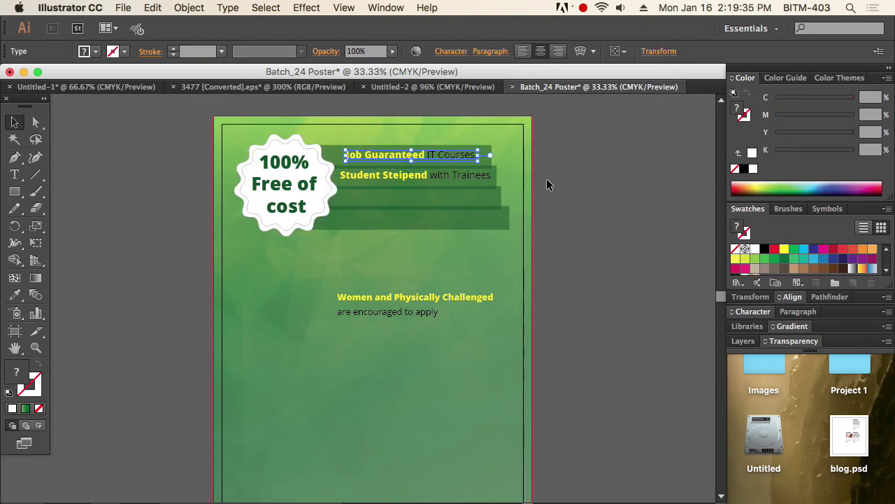
pyautogui.hotkey('ctrl', 'z')
pyautogui.hotkey('ctrl', 'z')
pyautogui.hotkey('ctrl', 'z')
pyautogui.hotkey('ctrl', 'z')
pyautogui.click(578, 176)
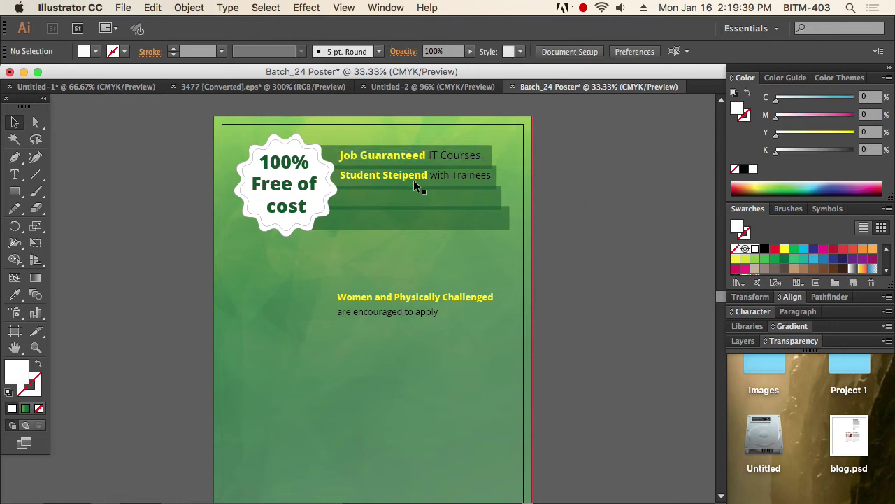
# Recolour the words "IT Courses." on the first bar white.
pyautogui.click(14, 174)
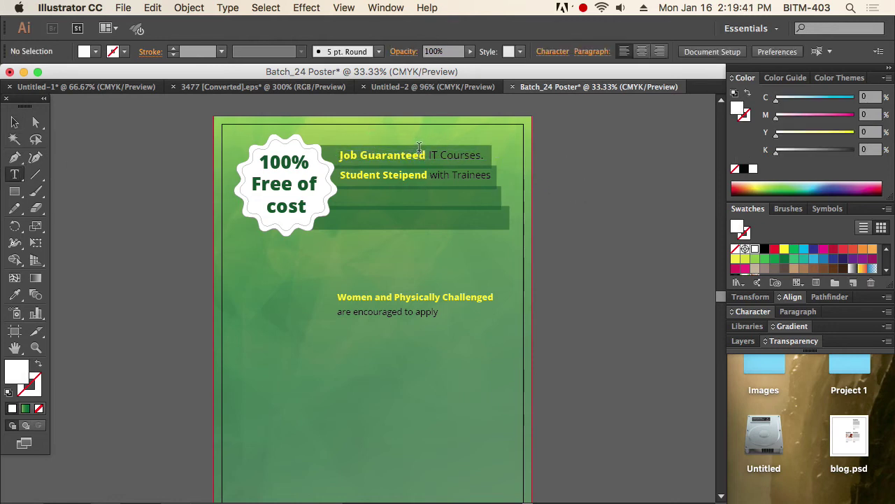
pyautogui.moveTo(429, 155); pyautogui.dragTo(482, 155)
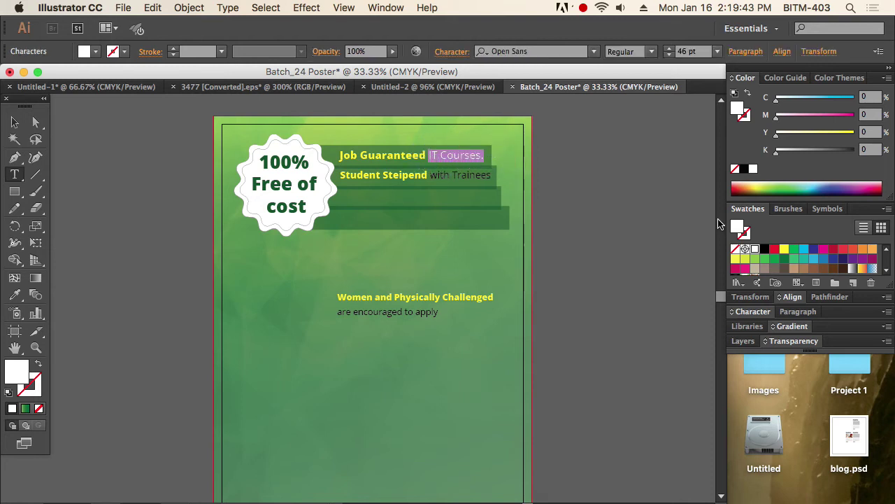
pyautogui.click(754, 250)
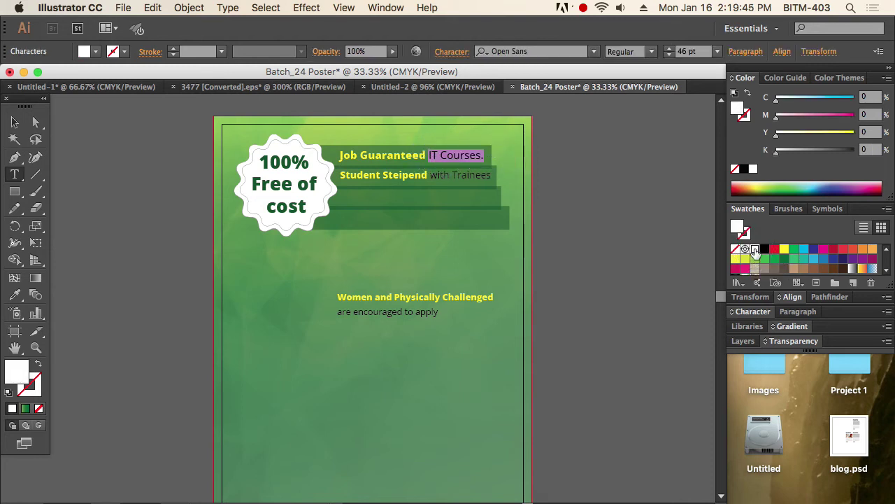
pyautogui.click(15, 122)
# Recolour the words "with Trainees" on the second bar white.
pyautogui.click(388, 177)
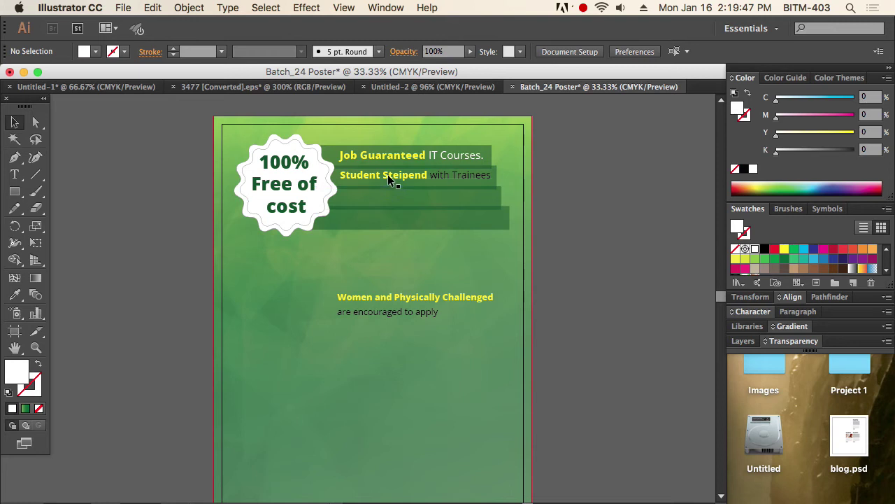
pyautogui.doubleClick(393, 176)
pyautogui.doubleClick(439, 175)
pyautogui.moveTo(430, 175); pyautogui.dragTo(506, 171)
pyautogui.click(755, 251)
pyautogui.doubleClick(764, 249)
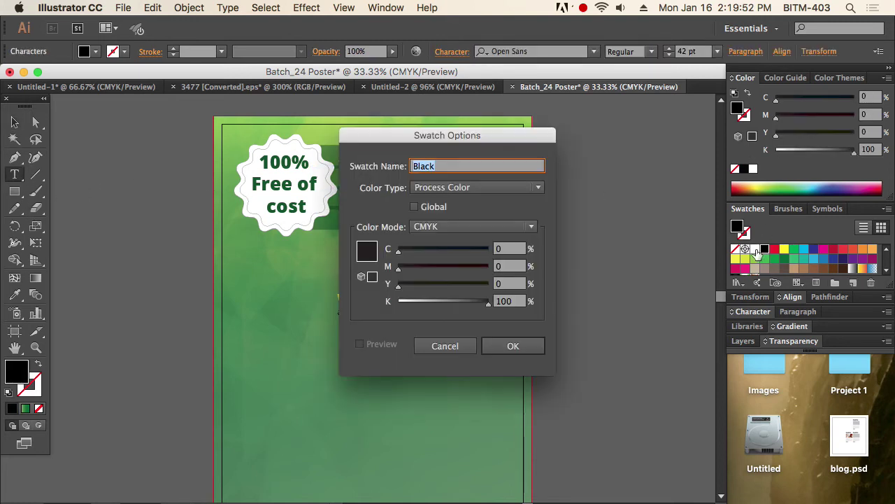
pyautogui.click(456, 346)
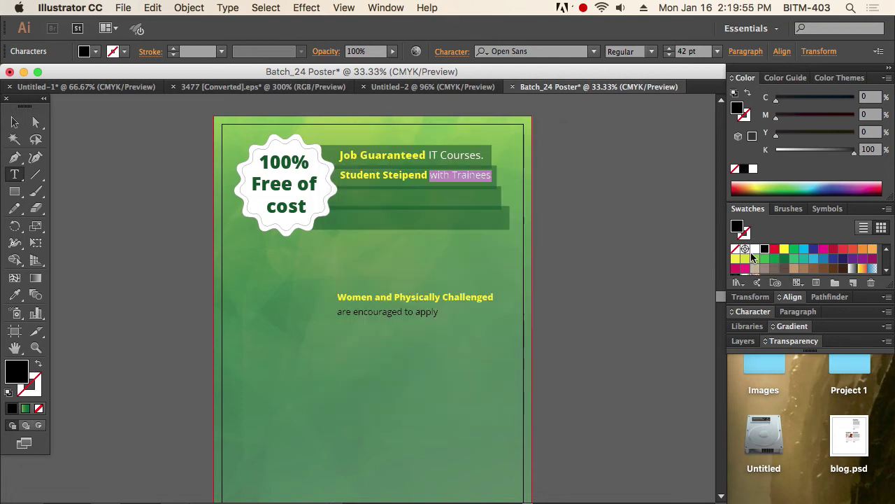
pyautogui.click(756, 249)
pyautogui.click(14, 122)
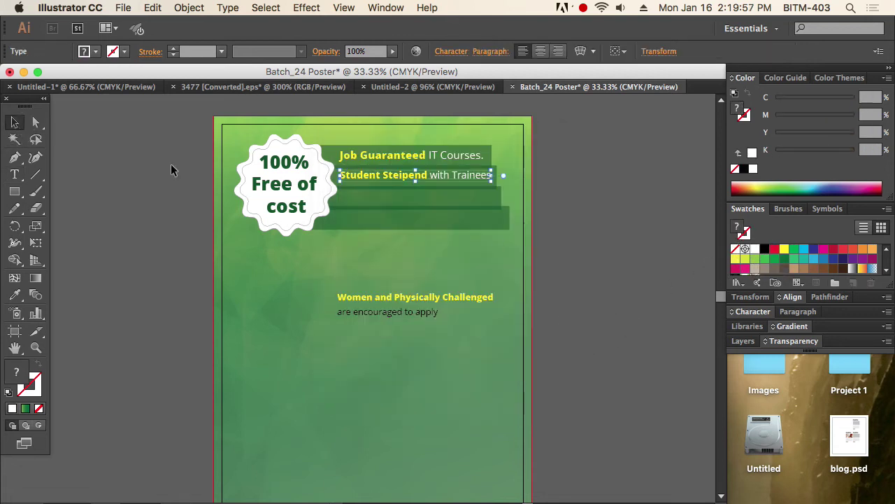
pyautogui.click(585, 207)
# Try a slightly larger font size on the "Student Steipend with Trainees" line.
pyautogui.click(429, 176)
pyautogui.press('super+shift+period')
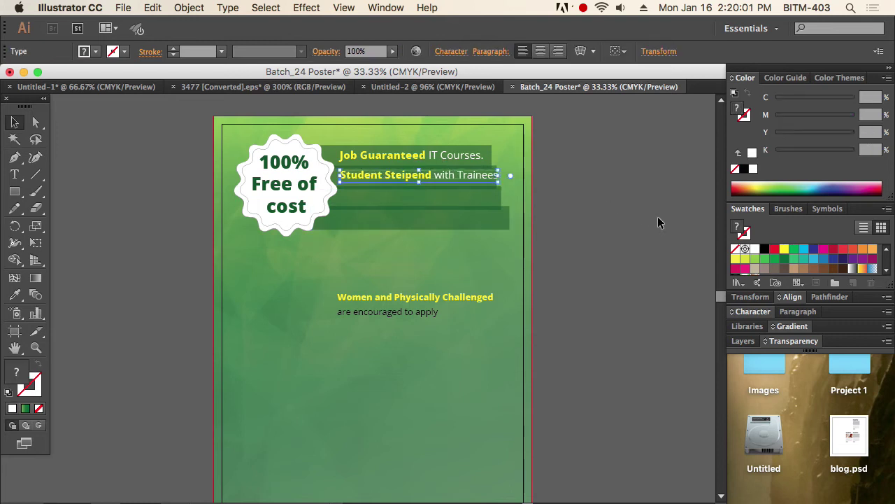
pyautogui.press('super+shift+comma')
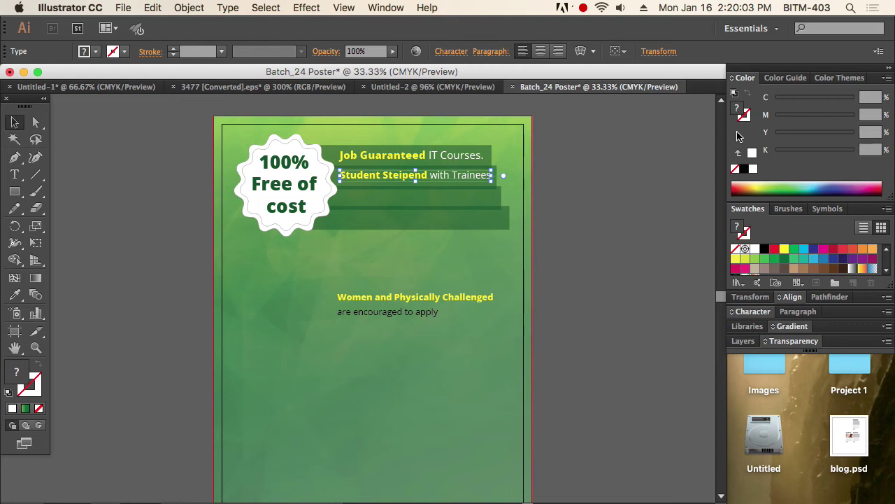
pyautogui.click(634, 214)
# Move the two-line "Women and Physically Challenged" text onto the third and fourth bars and set its leading to 77 pt.
pyautogui.moveTo(411, 297); pyautogui.dragTo(415, 205)
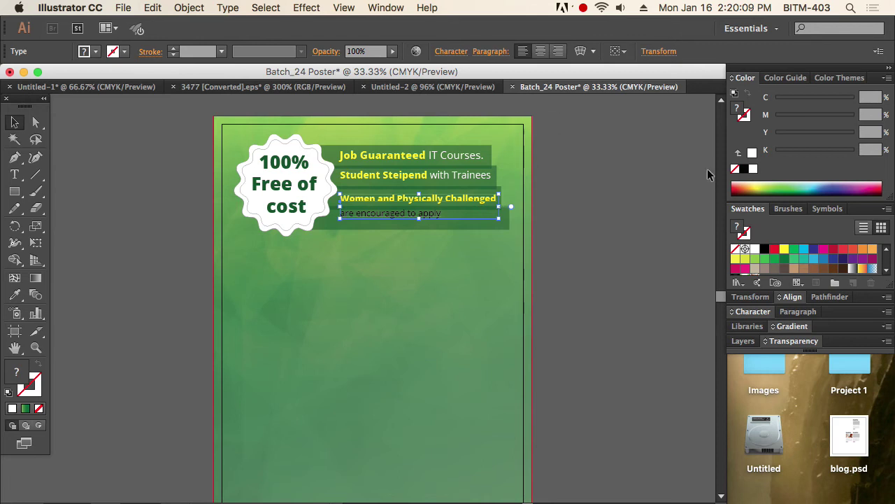
pyautogui.click(756, 311)
pyautogui.click(824, 321)
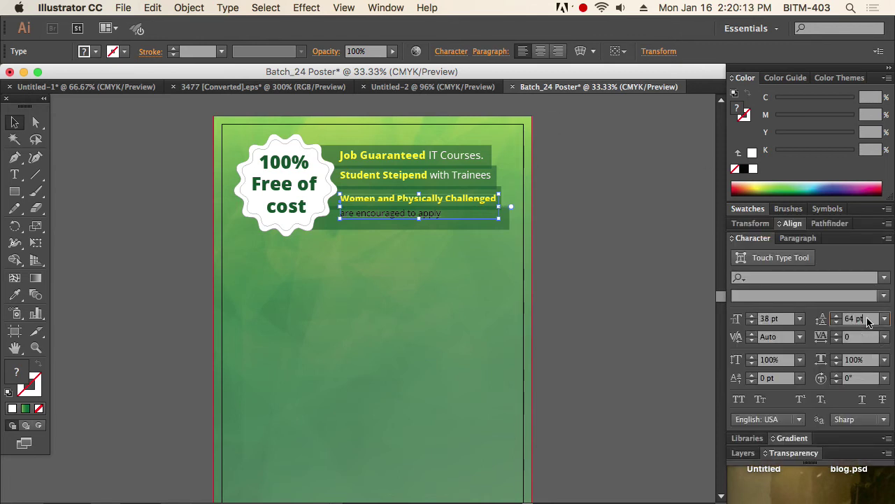
pyautogui.press('Up')
pyautogui.press('Up')
pyautogui.press('Up')
pyautogui.press('Up')
pyautogui.press('Up')
pyautogui.press('Up')
pyautogui.press('Up')
pyautogui.press('Up')
pyautogui.press('Up')
pyautogui.press('Up')
pyautogui.press('Up')
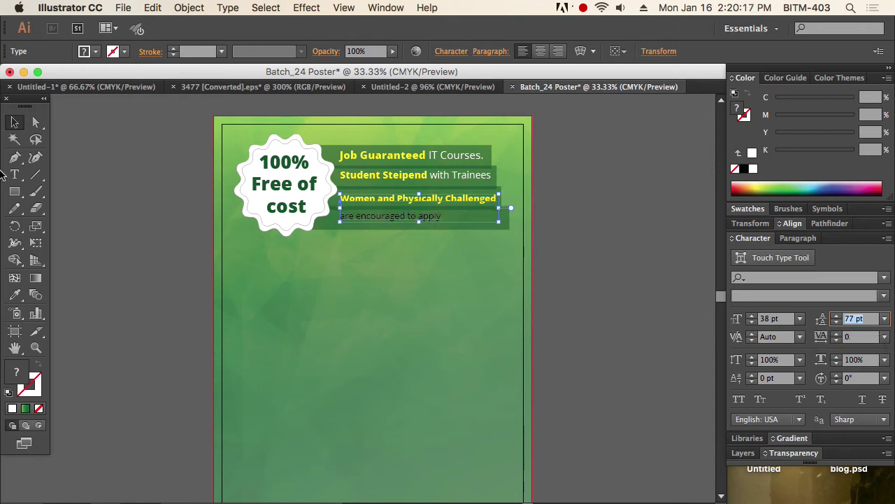
pyautogui.click(286, 238)
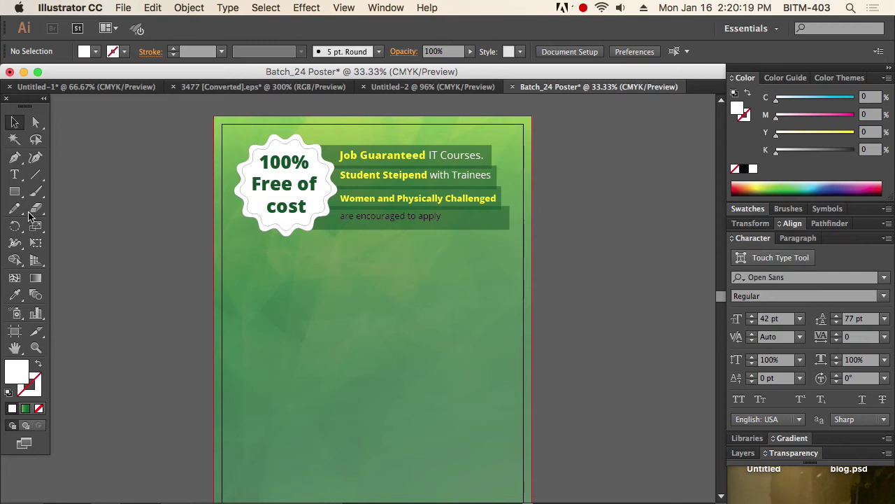
# Recolour the words "are encouraged to apply" on the fourth bar white.
pyautogui.click(16, 174)
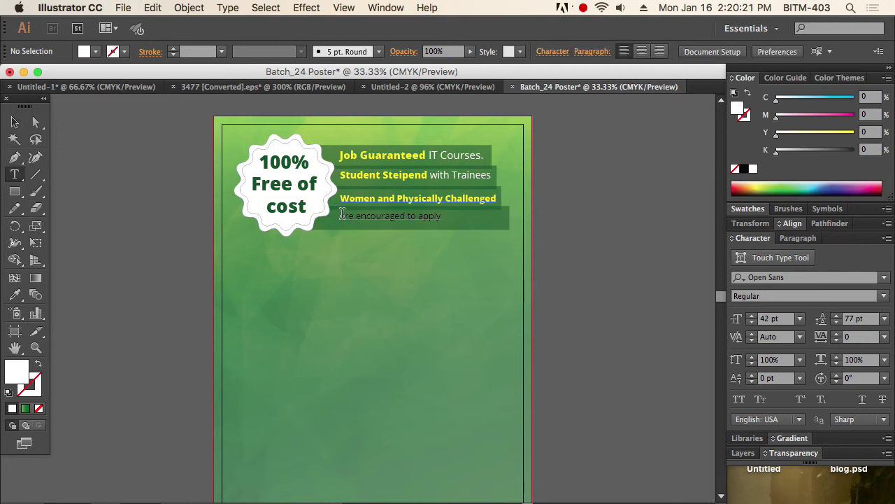
pyautogui.moveTo(341, 215); pyautogui.dragTo(442, 217)
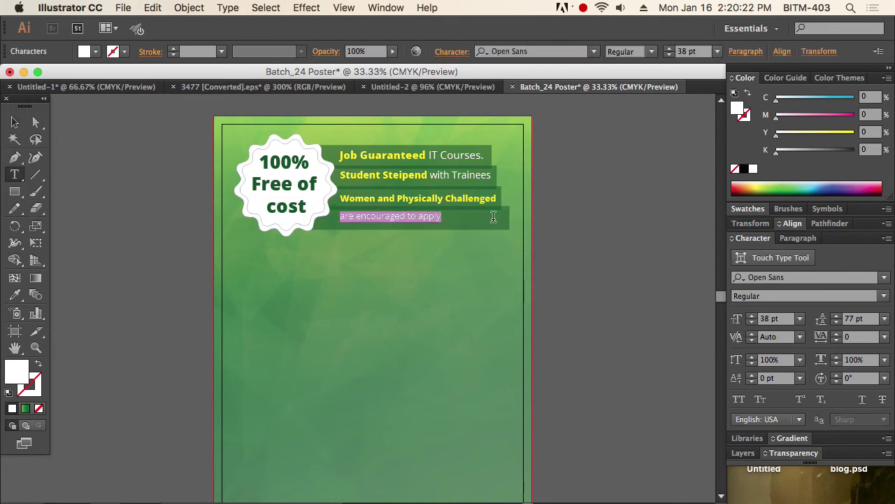
pyautogui.click(749, 210)
pyautogui.doubleClick(757, 250)
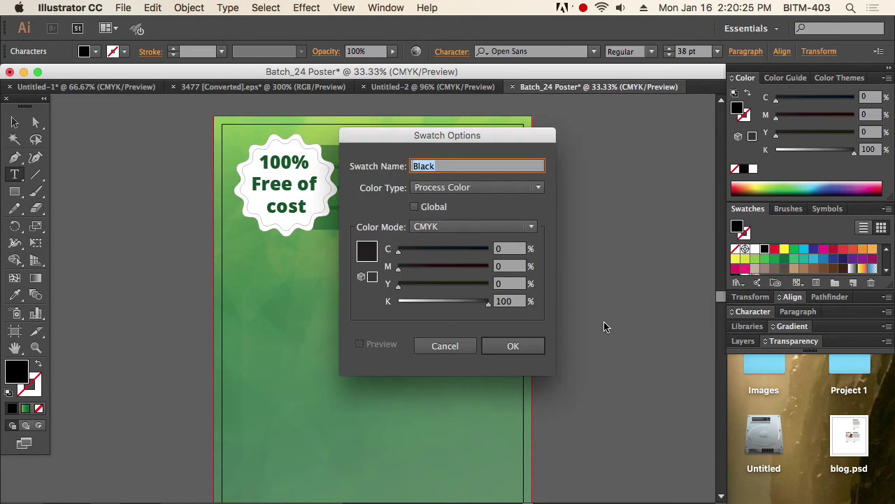
pyautogui.click(526, 349)
pyautogui.click(755, 249)
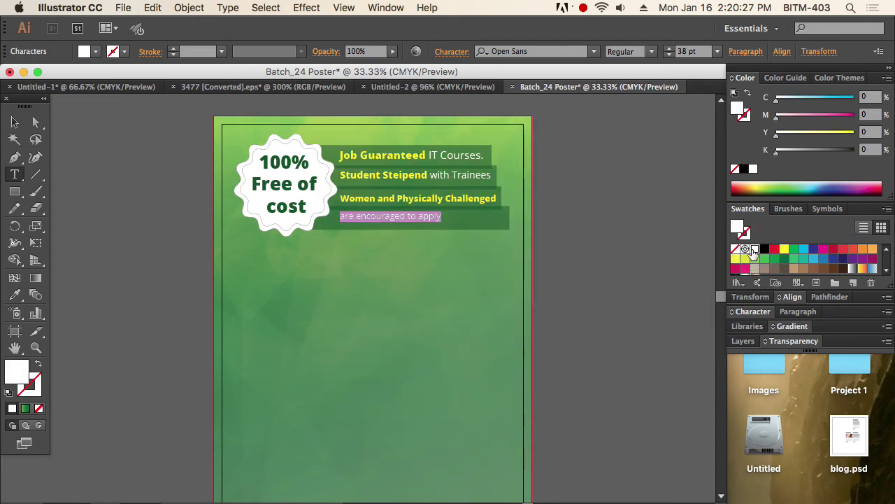
pyautogui.click(12, 122)
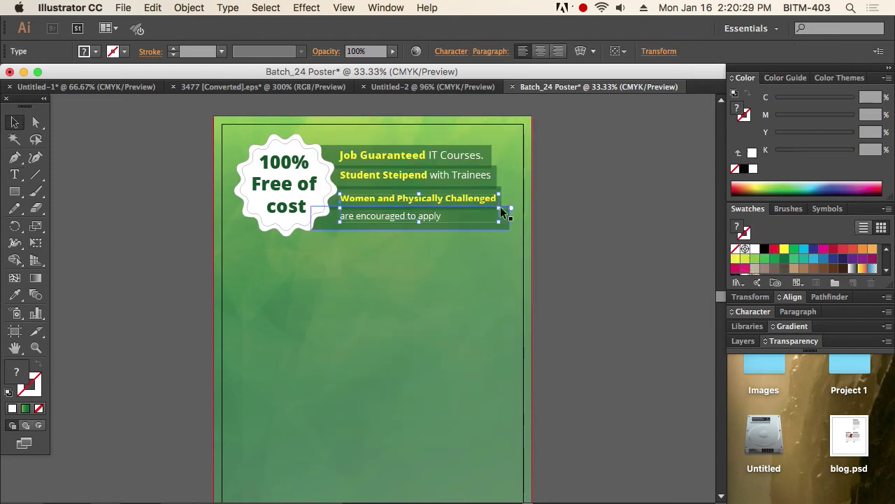
pyautogui.click(610, 207)
# Try nudging the two-line text slightly lower on the third and fourth bars.
pyautogui.click(381, 201)
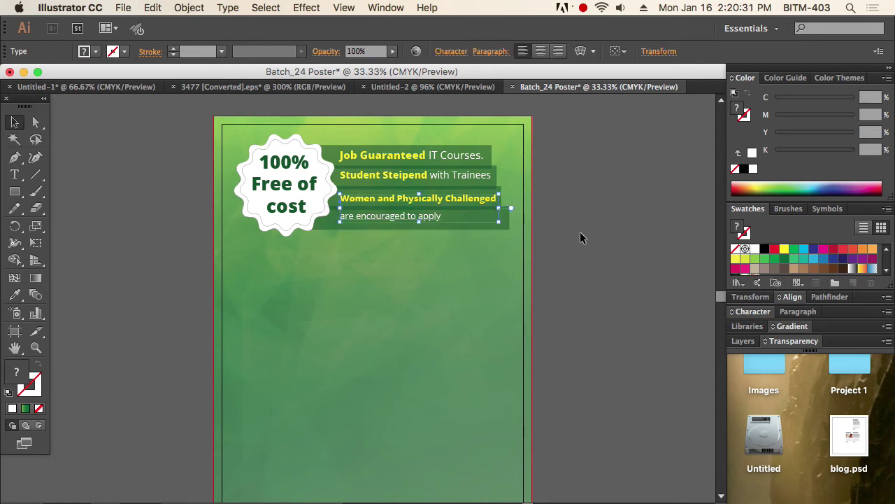
pyautogui.click(595, 249)
pyautogui.click(387, 197)
pyautogui.click(643, 241)
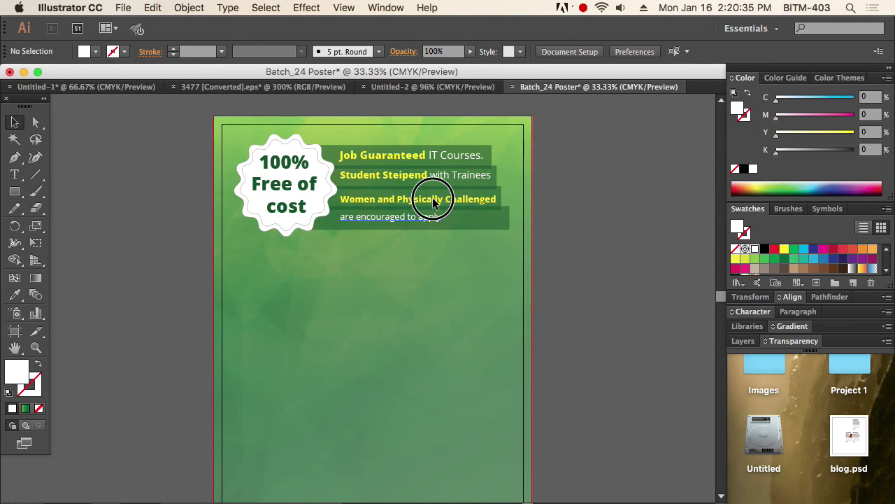
pyautogui.click(433, 205)
pyautogui.click(609, 230)
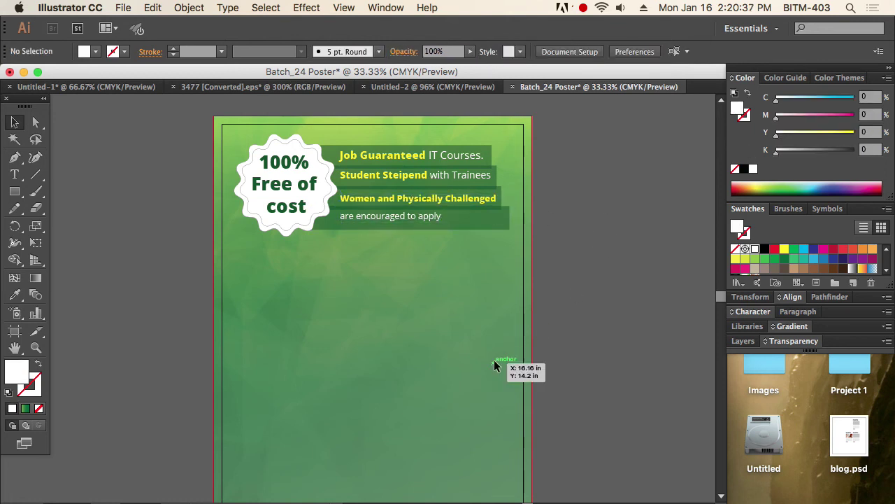
# Set the leading of the two-line text on the third and fourth bars to 84 pt.
pyautogui.click(442, 207)
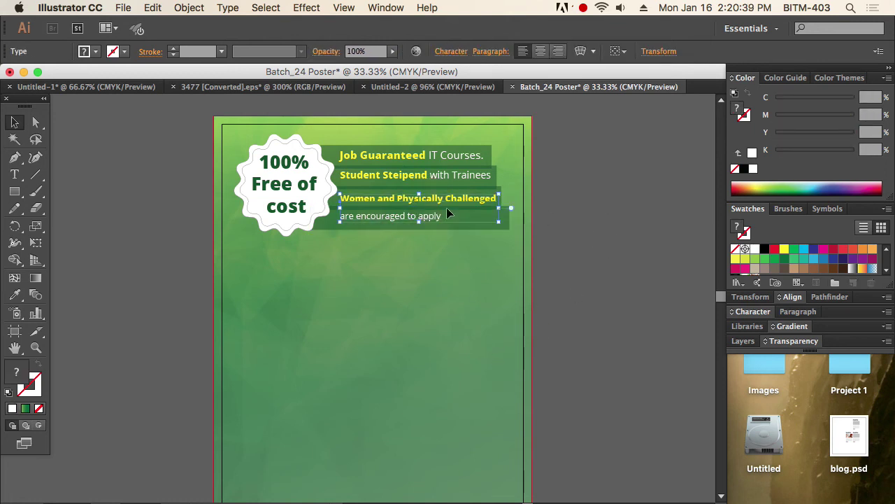
pyautogui.click(751, 297)
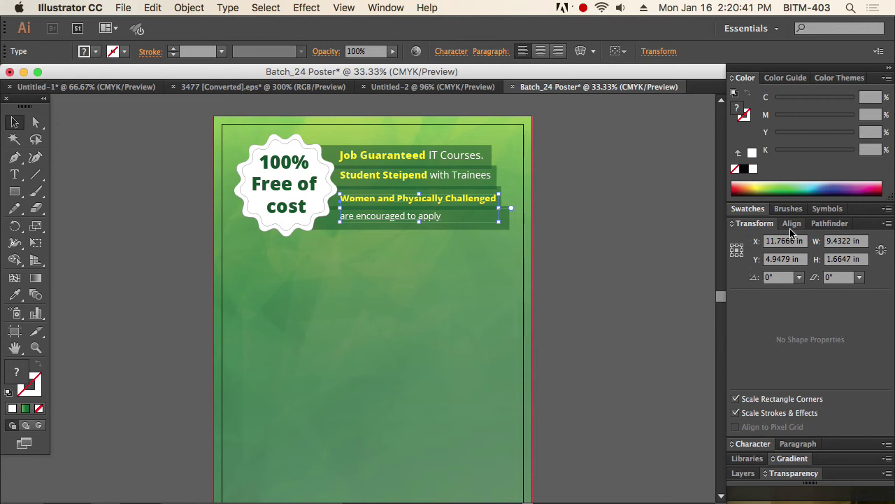
pyautogui.click(753, 444)
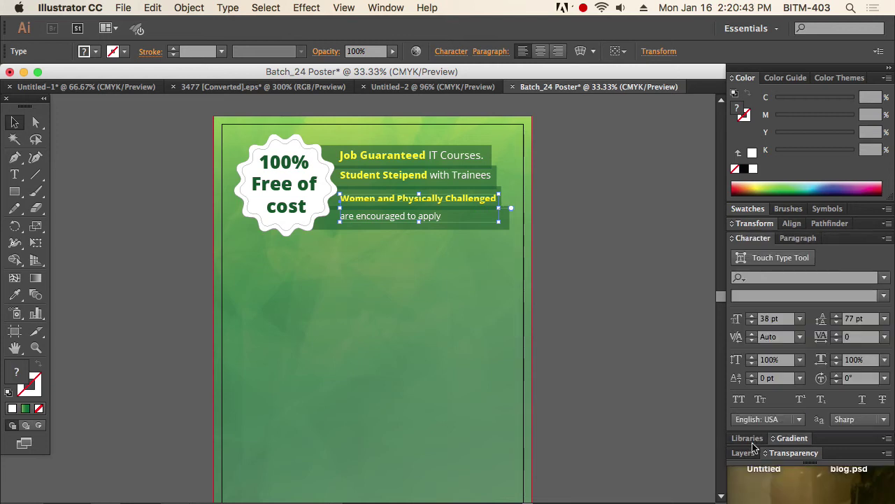
pyautogui.click(860, 319)
pyautogui.press('Up')
pyautogui.press('Up')
pyautogui.press('Up')
pyautogui.press('Up')
pyautogui.press('Up')
pyautogui.press('Up')
pyautogui.press('Up')
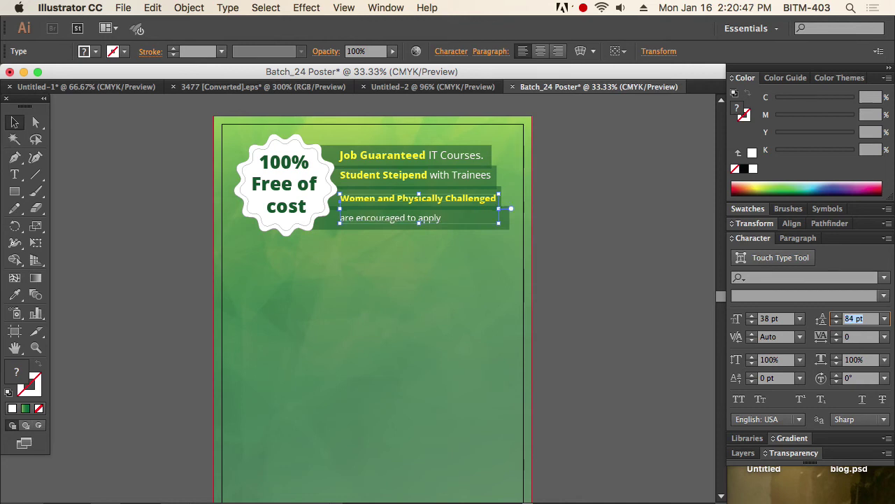
pyautogui.click(14, 125)
pyautogui.click(547, 240)
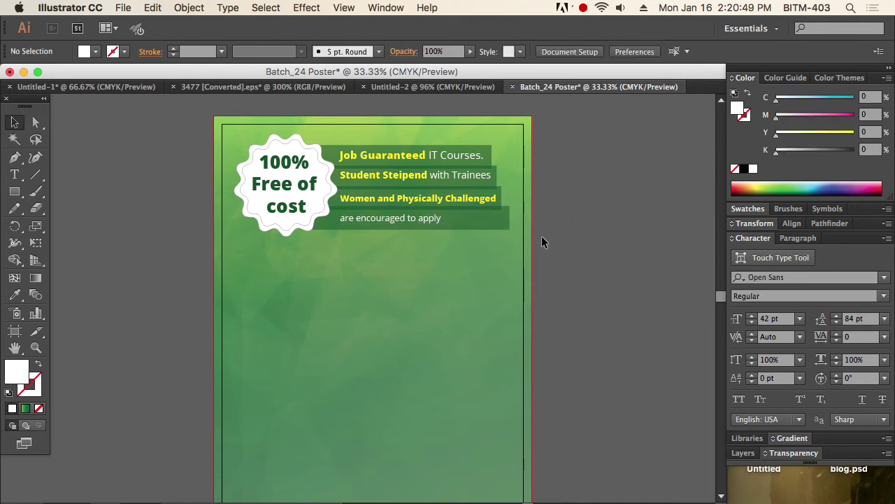
# Review the header block within the whole poster and switch to the "flyer content.rtf" document in TextEdit.
pyautogui.click(398, 218)
pyautogui.click(670, 242)
pyautogui.keyDown('alt'); pyautogui.keyDown('super'); pyautogui.click(470, 280); pyautogui.keyUp('super'); pyautogui.keyUp('alt')
pyautogui.keyDown('alt'); pyautogui.keyDown('super'); pyautogui.click(480, 226); pyautogui.keyUp('super'); pyautogui.keyUp('alt')
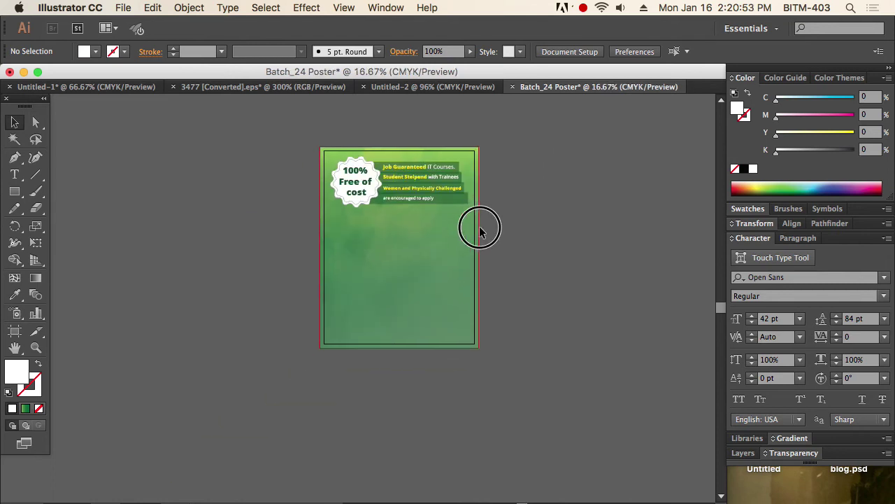
pyautogui.keyDown('super'); pyautogui.click(412, 245); pyautogui.keyUp('super')
pyautogui.keyDown('super'); pyautogui.click(413, 254); pyautogui.keyUp('super')
pyautogui.moveTo(385, 273); pyautogui.dragTo(476, 219)
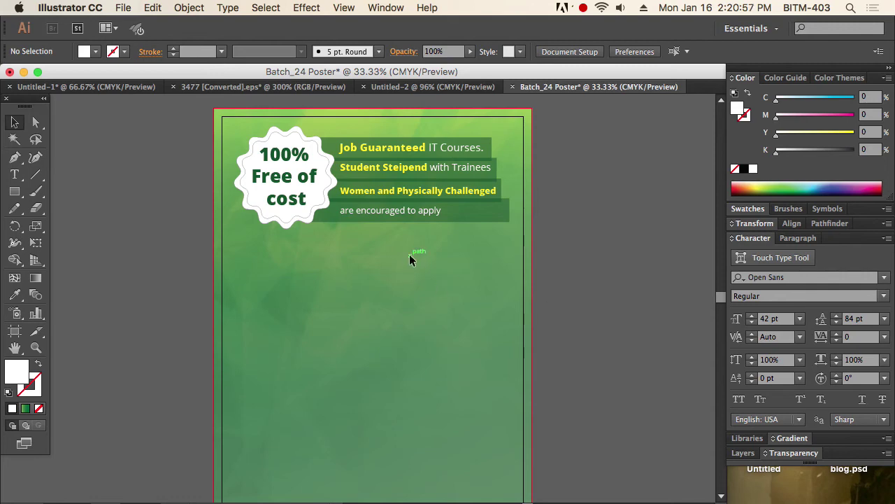
pyautogui.press('super+Tab')
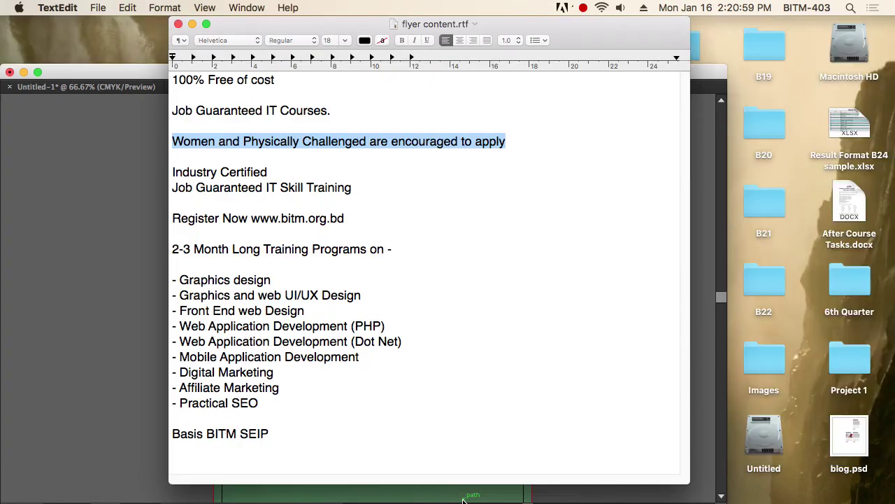
# Copy the lines "Industry Certified" and "Job Guaranteed IT Skill Training" from the flyer content document.
pyautogui.moveTo(333, 110); pyautogui.dragTo(177, 107)
pyautogui.click(299, 141)
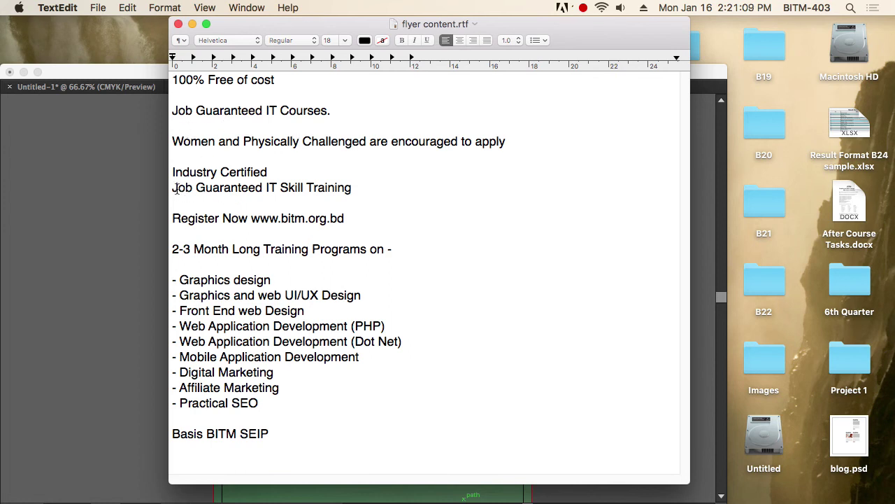
pyautogui.moveTo(174, 188); pyautogui.dragTo(354, 191)
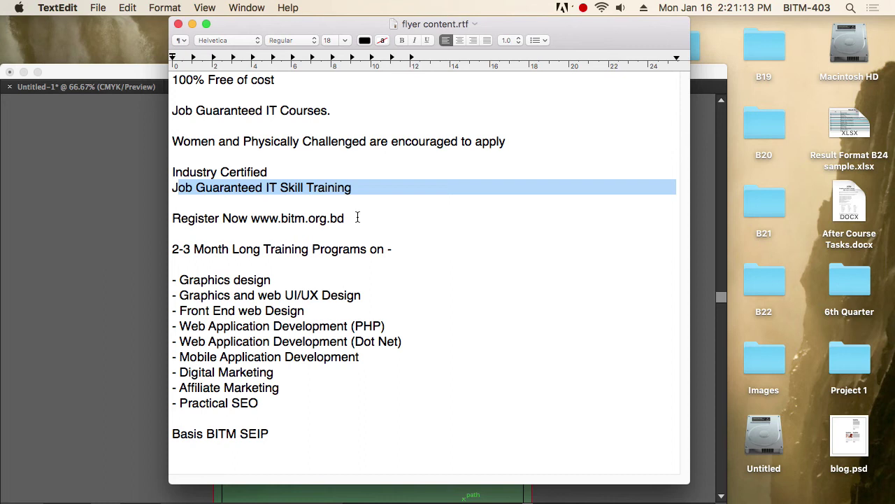
pyautogui.moveTo(173, 172); pyautogui.dragTo(282, 172)
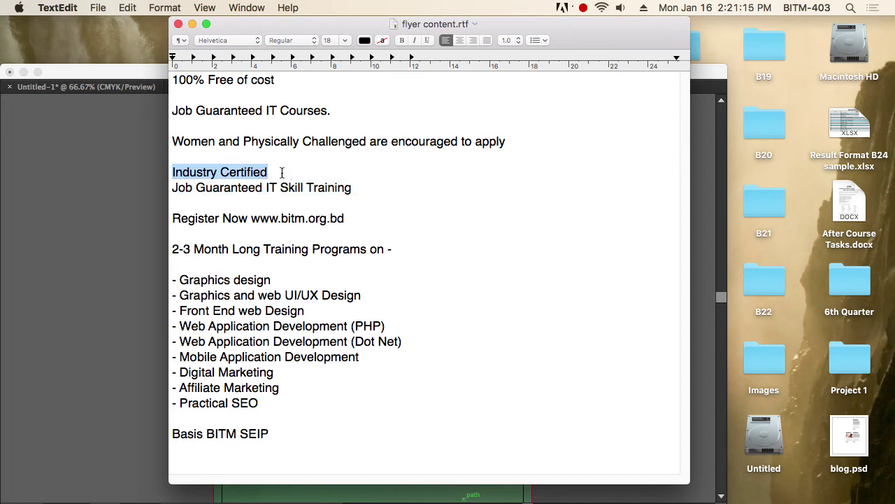
pyautogui.click(231, 188)
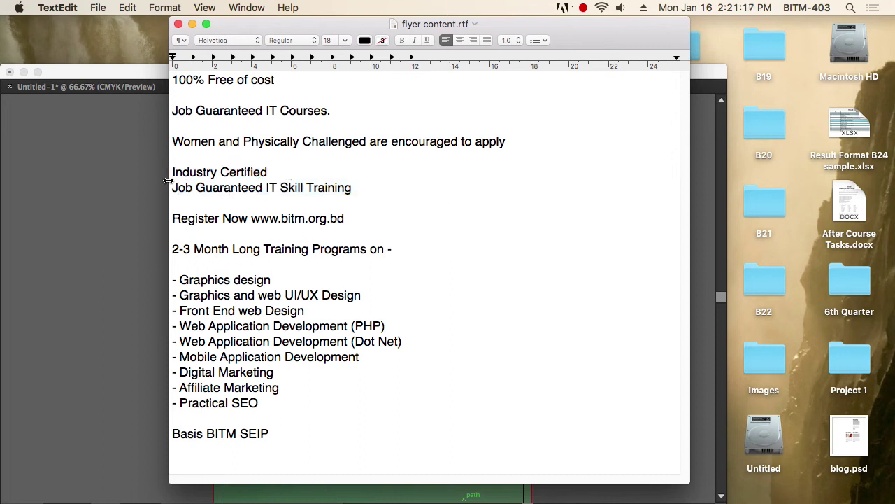
pyautogui.moveTo(175, 176); pyautogui.dragTo(352, 192)
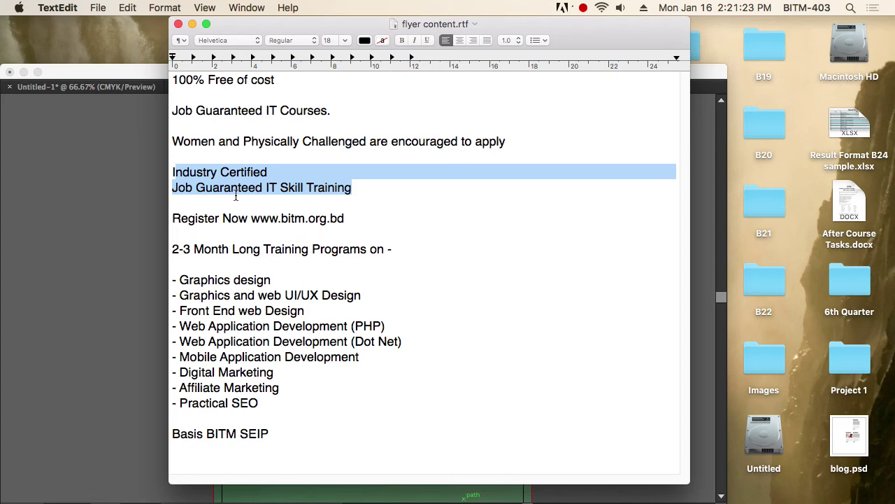
pyautogui.rightClick(209, 176)
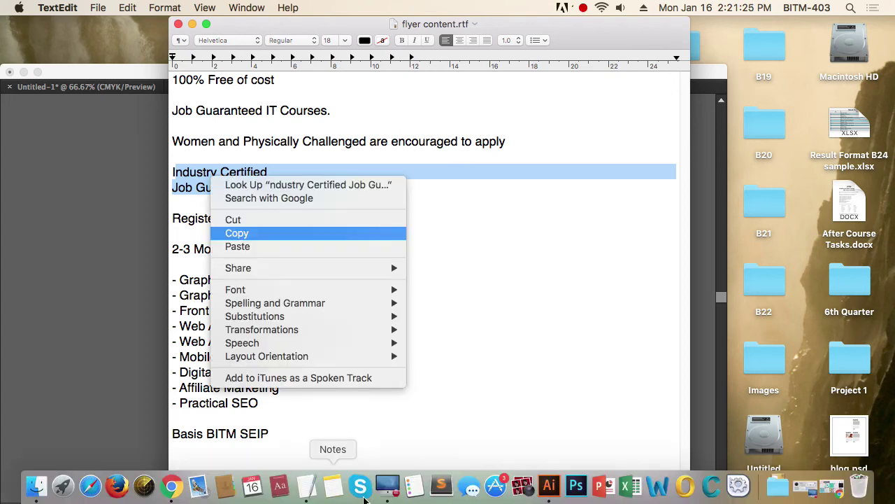
pyautogui.click(246, 233)
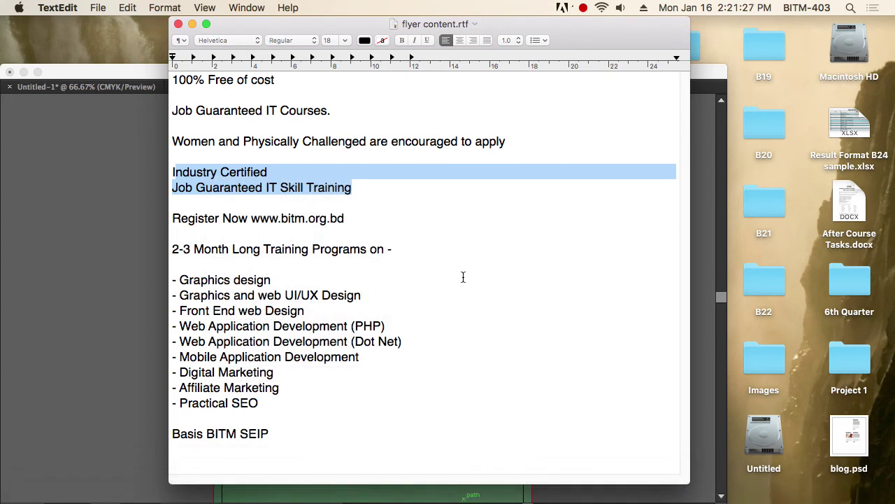
# Switch to Illustrator, paste the copied lines as a new text object and place it below the header block.
pyautogui.press('super+Tab')
pyautogui.click(14, 174)
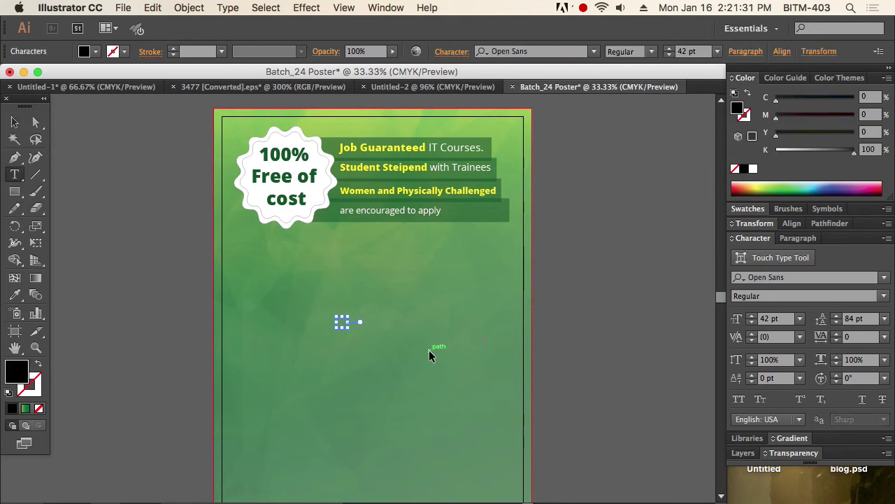
pyautogui.press('super+v')
pyautogui.press('Escape')
pyautogui.moveTo(425, 342); pyautogui.dragTo(382, 310)
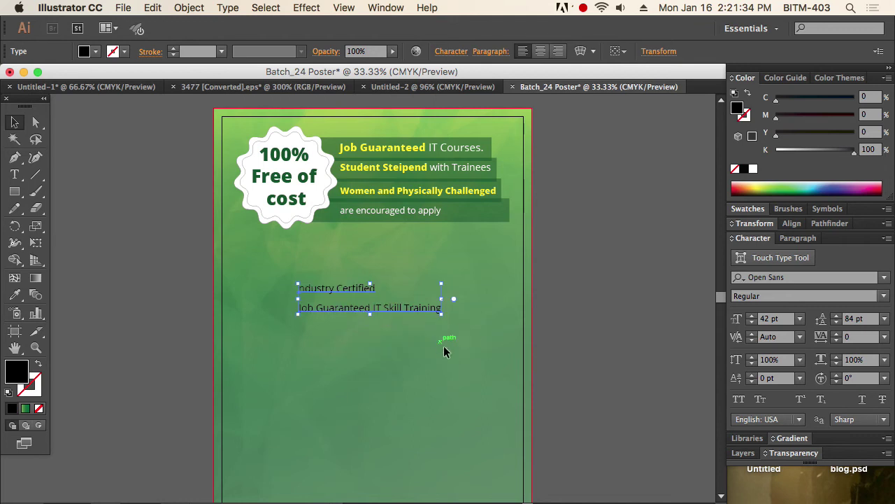
# Delete "Job Guaranteed" from the pasted text, break "Training" onto its own line, and move the text slightly higher.
pyautogui.click(15, 175)
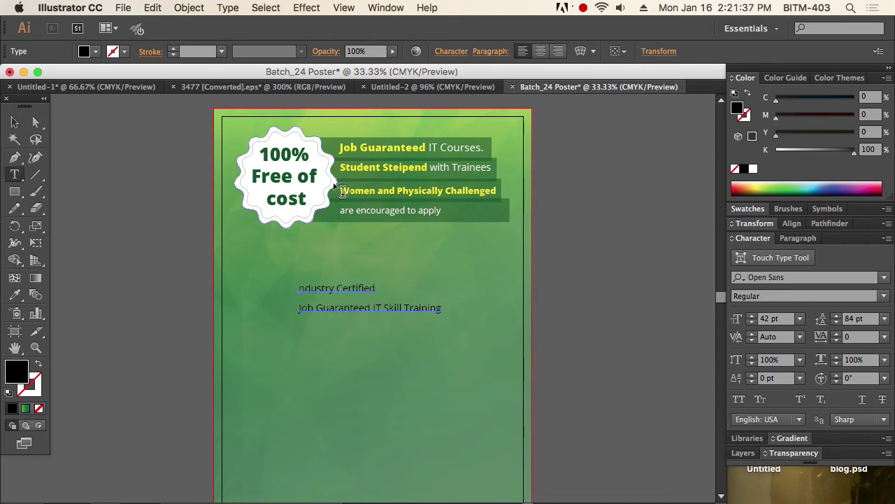
pyautogui.moveTo(372, 310); pyautogui.dragTo(242, 317)
pyautogui.press('BackSpace')
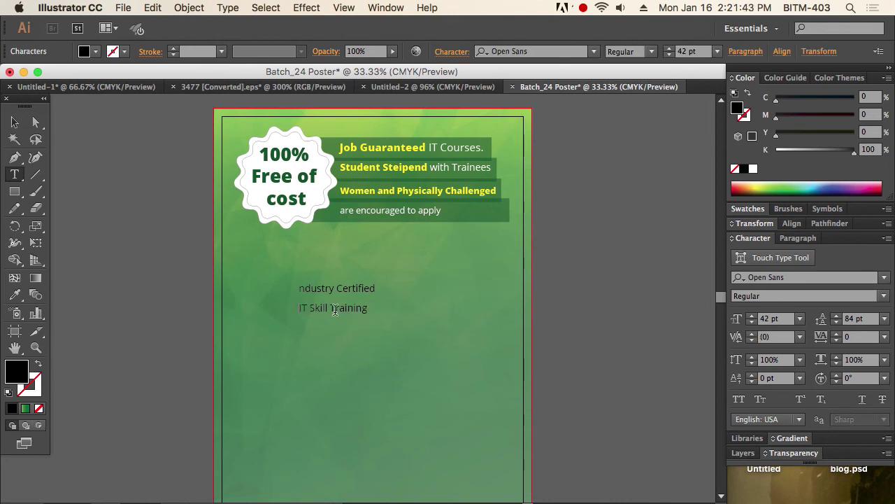
pyautogui.press('Return')
pyautogui.click(15, 122)
pyautogui.moveTo(347, 298); pyautogui.dragTo(354, 279)
pyautogui.click(528, 290)
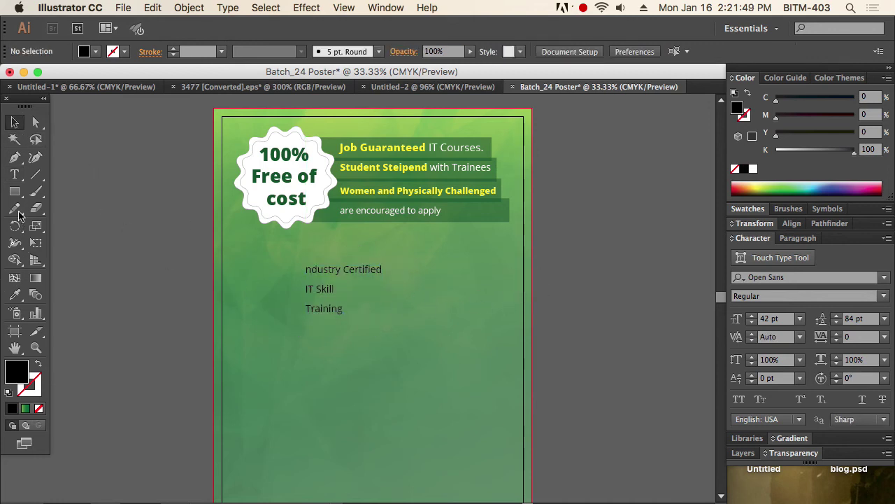
# Add the missing "I" at the start of the text so the first line reads "Industry Certified".
pyautogui.click(15, 174)
pyautogui.click(308, 269)
pyautogui.write('I')
pyautogui.click(15, 121)
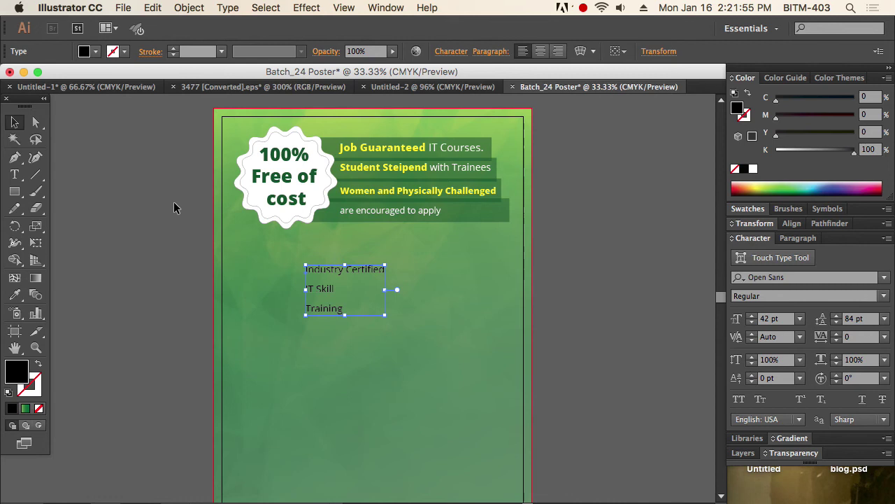
# Centre-align the three-line "Industry Certified IT Skill Training" text and reposition it beneath the header block.
pyautogui.click(540, 51)
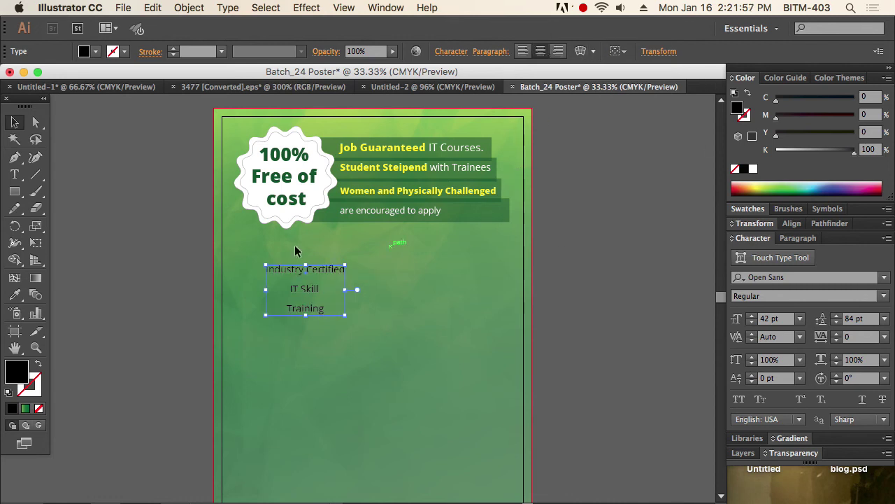
pyautogui.moveTo(309, 277); pyautogui.dragTo(341, 269)
pyautogui.click(636, 286)
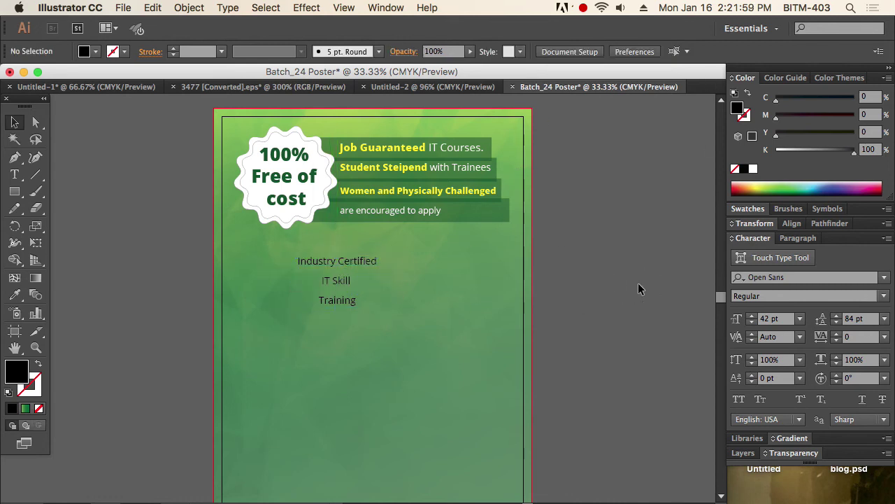
# Recolour all three lines of the "Industry Certified IT Skill Training" text with the yellow swatch.
pyautogui.click(14, 175)
pyautogui.moveTo(299, 260); pyautogui.dragTo(402, 329)
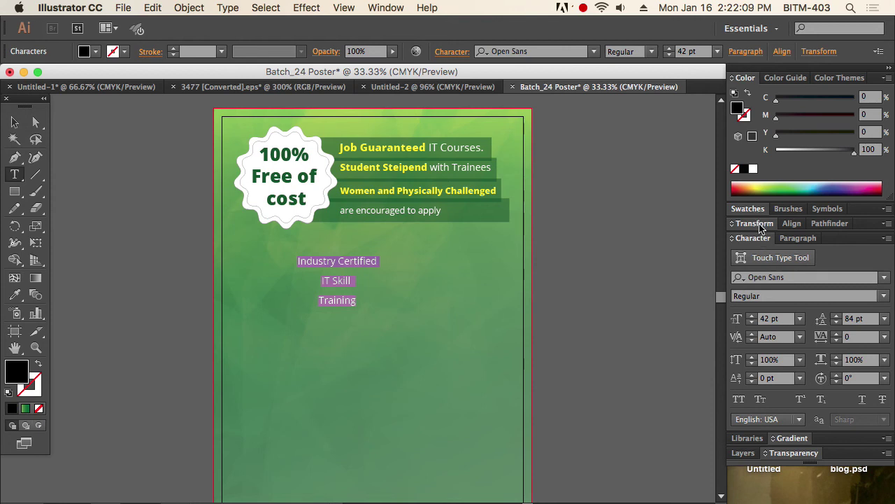
pyautogui.click(748, 208)
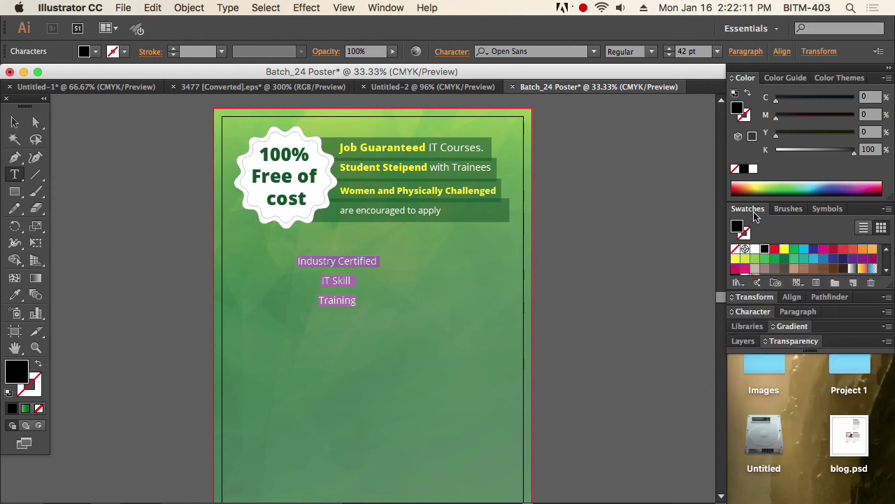
pyautogui.click(785, 252)
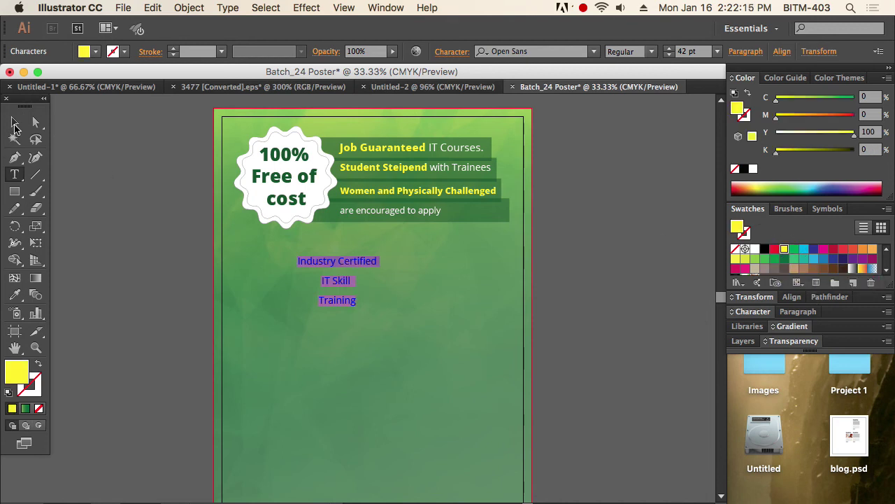
pyautogui.click(15, 124)
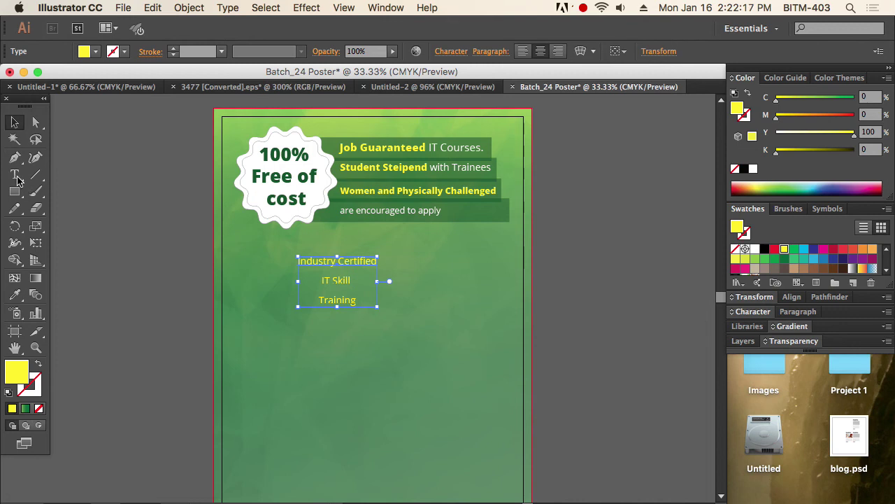